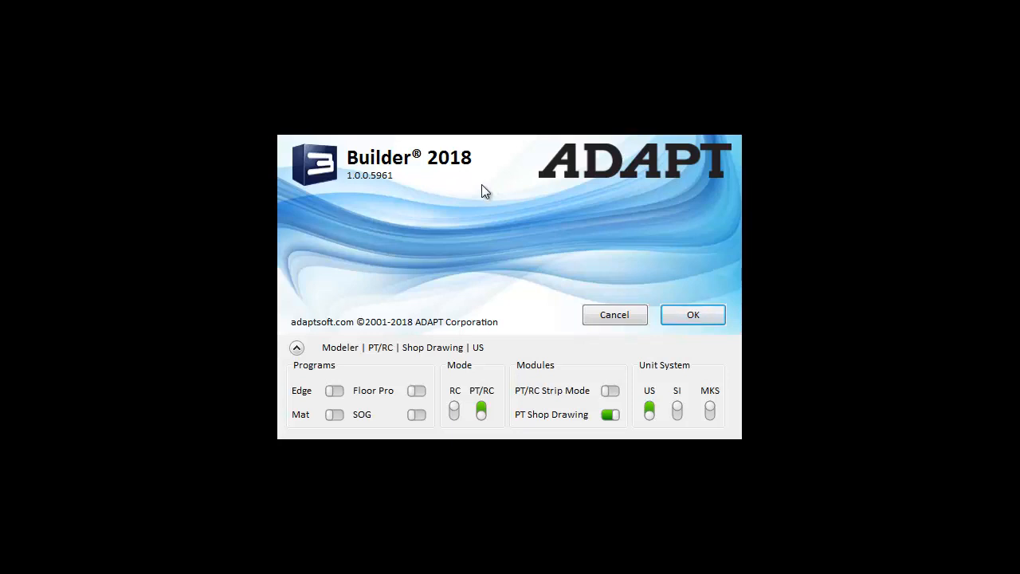
left_click(296, 348)
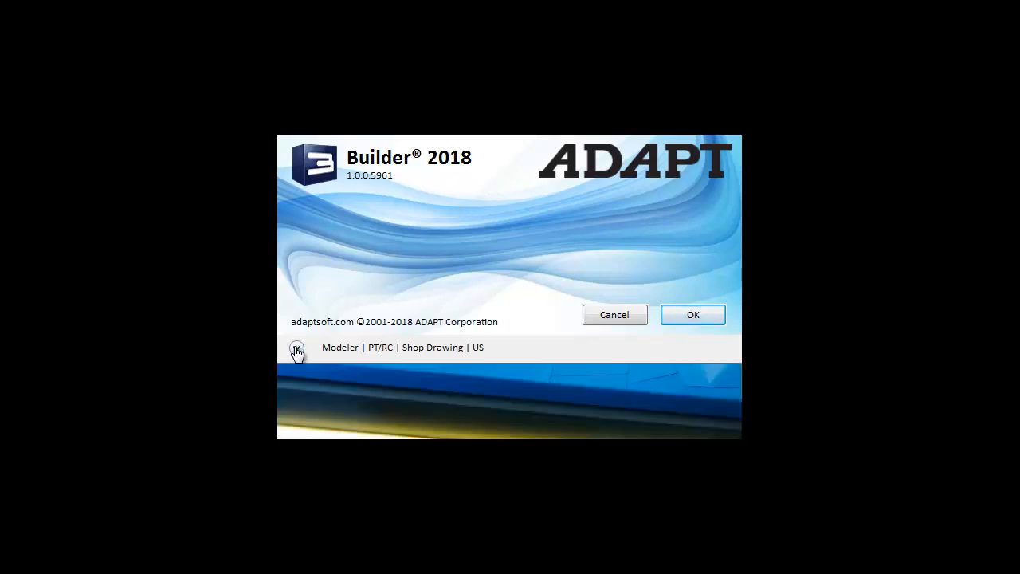
left_click(297, 349)
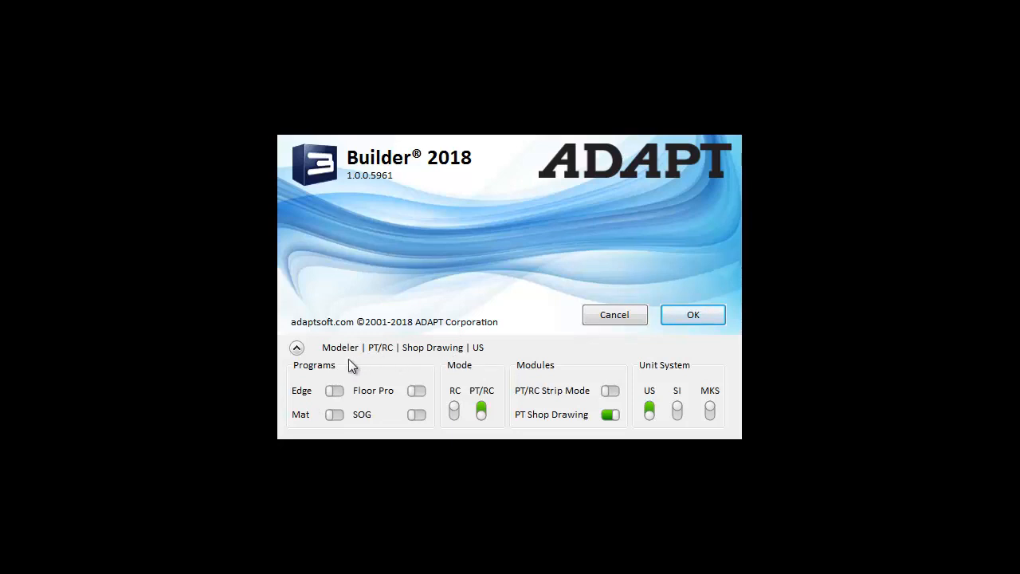
left_click(297, 349)
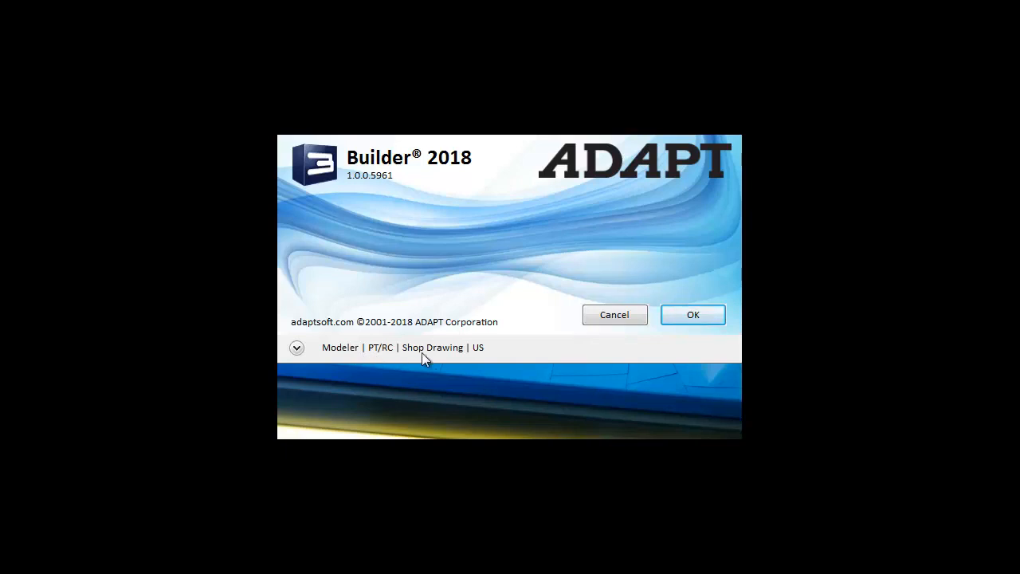
left_click(296, 350)
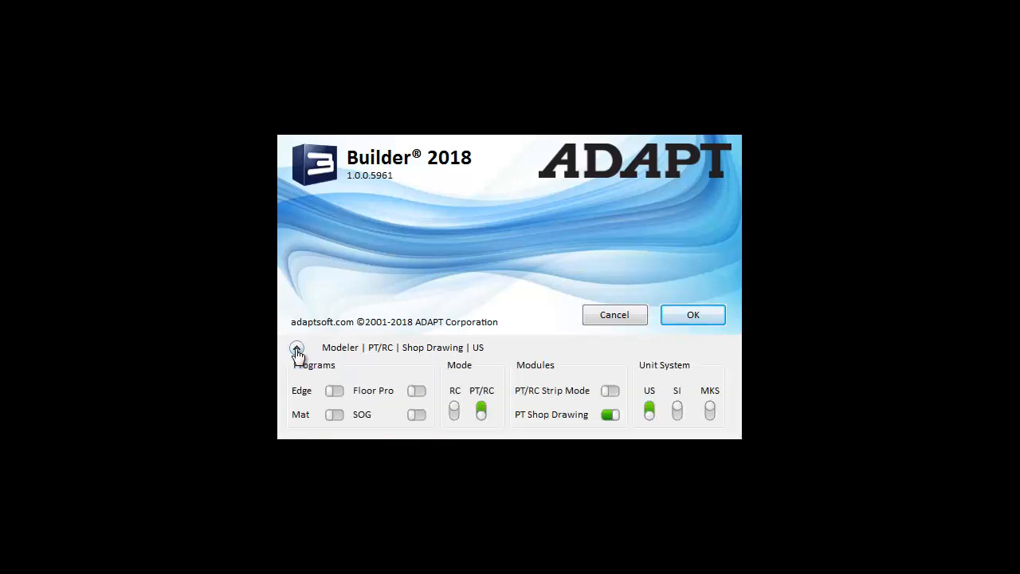
Start the program with Edge and Floor Pro enabled, the PT Shop Drawing module off, PT/RC mode and US units.
left_click(336, 392)
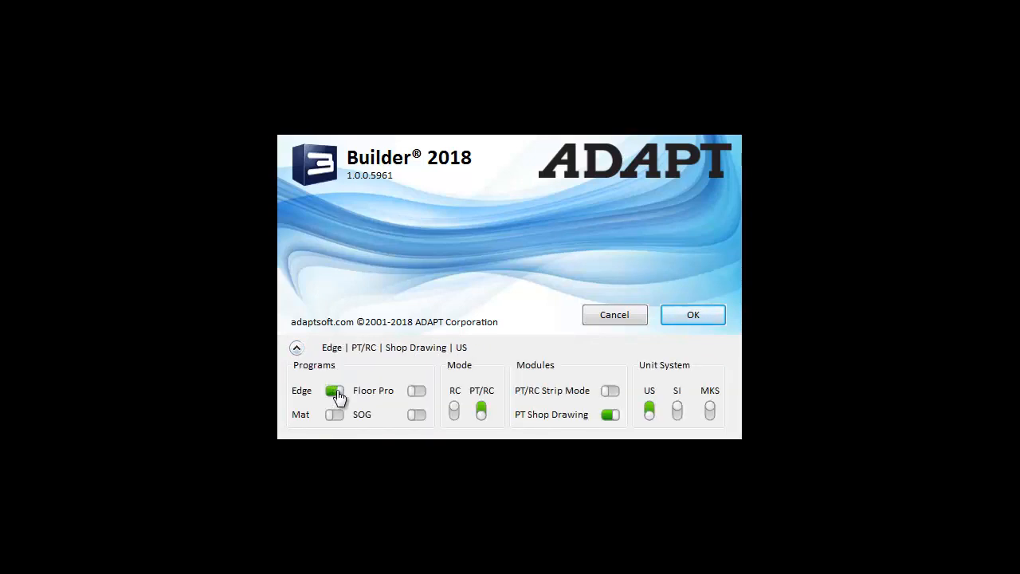
left_click(416, 392)
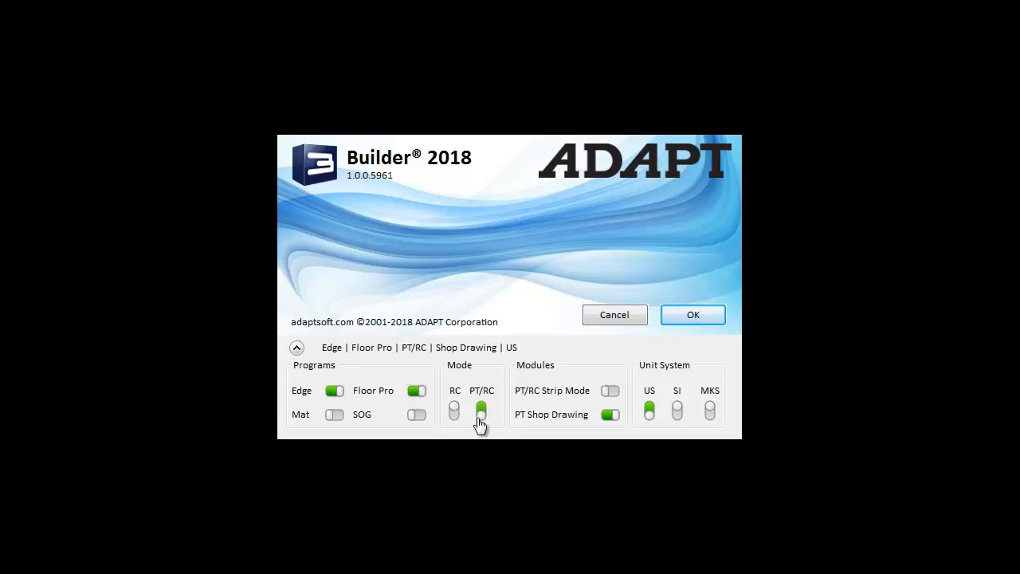
left_click(609, 415)
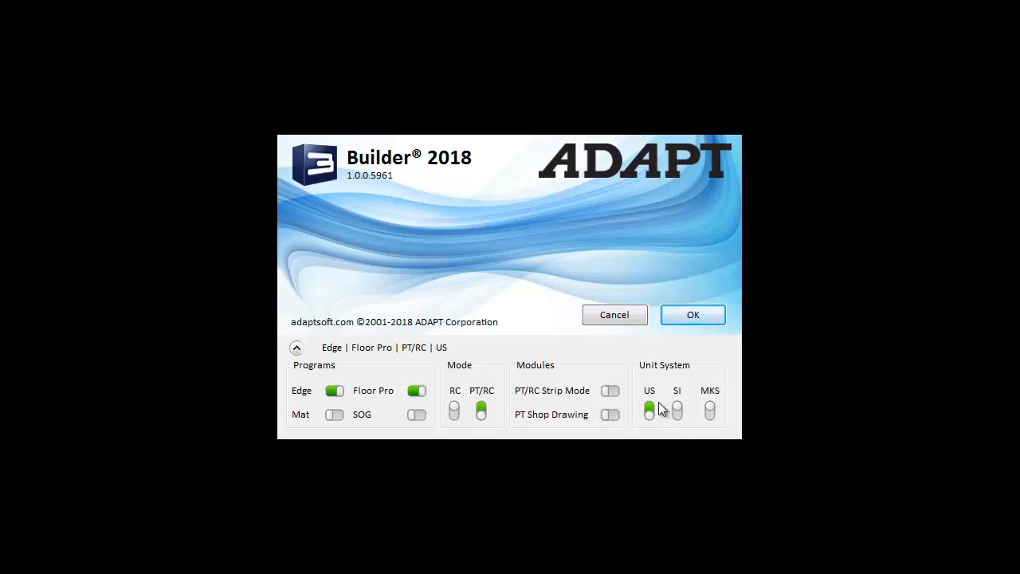
left_click(694, 316)
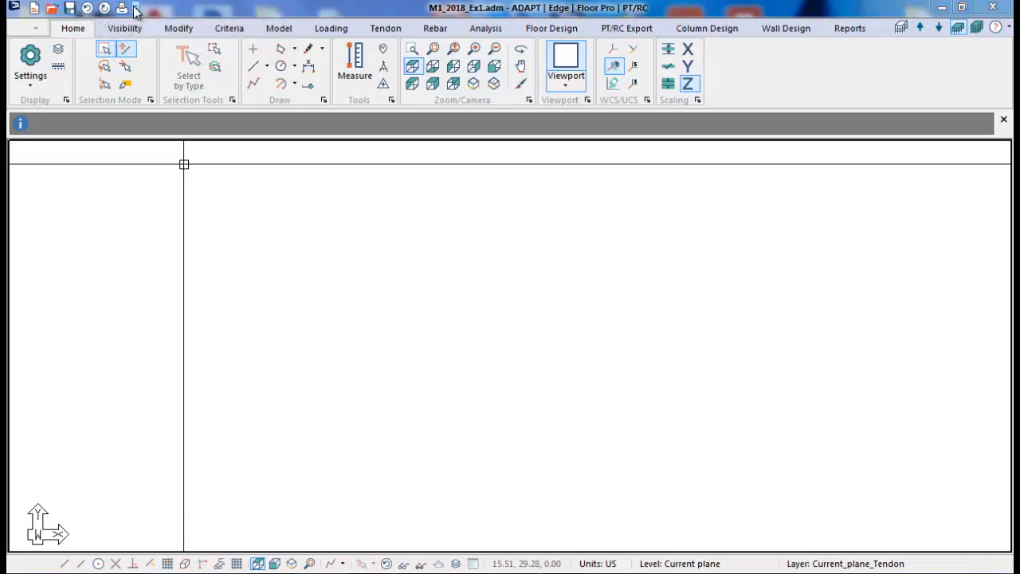
left_click(136, 9)
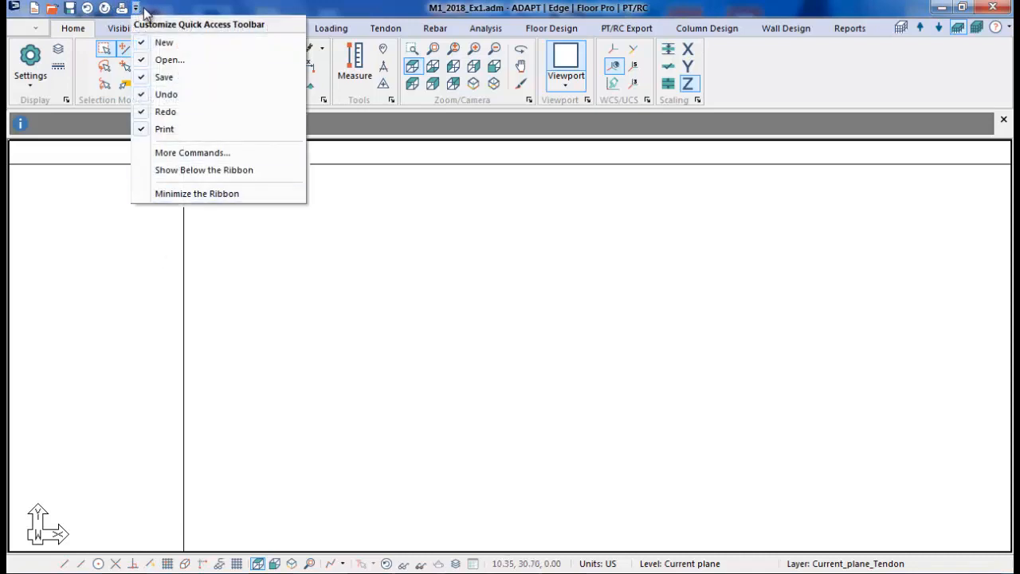
left_click(366, 292)
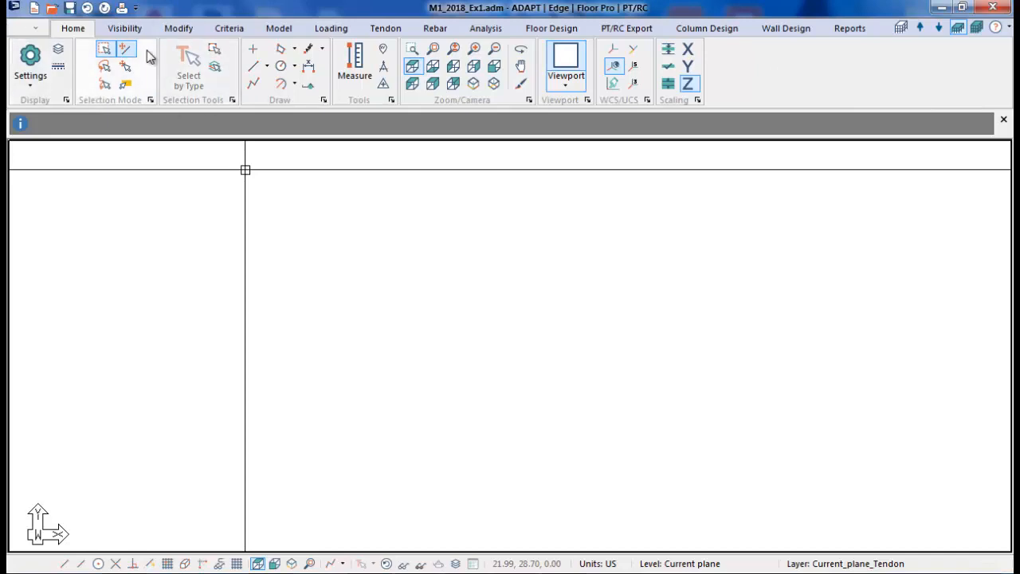
left_click(127, 30)
left_click(173, 29)
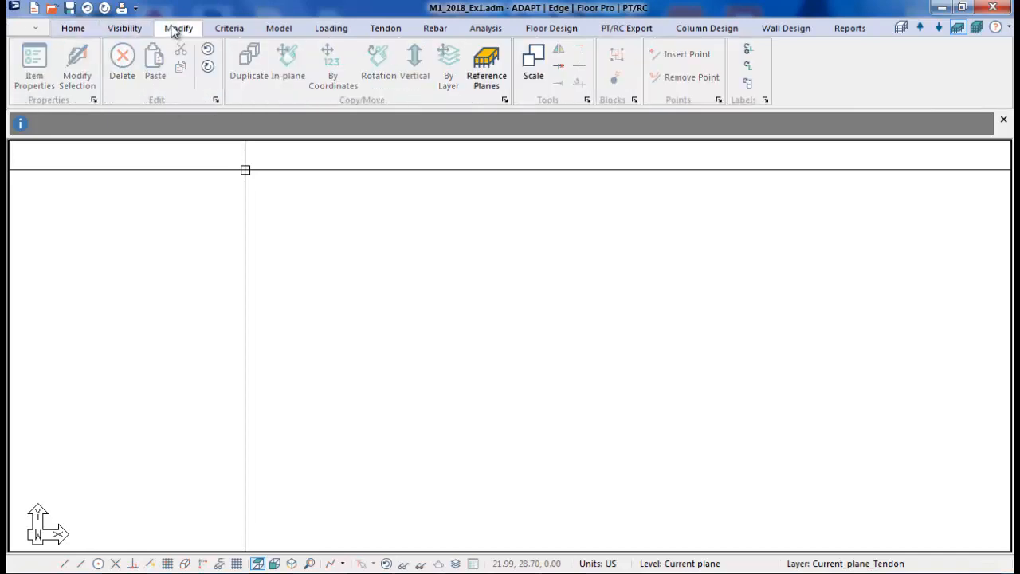
Try out adding a Dramix FRC concrete material in the fiber material properties and delete it again.
left_click(219, 28)
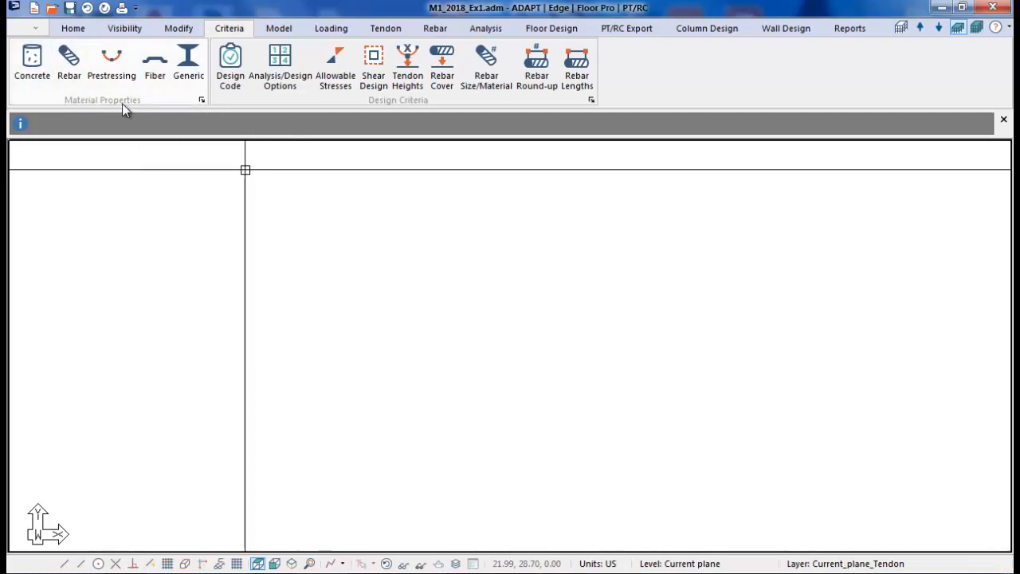
left_click(154, 76)
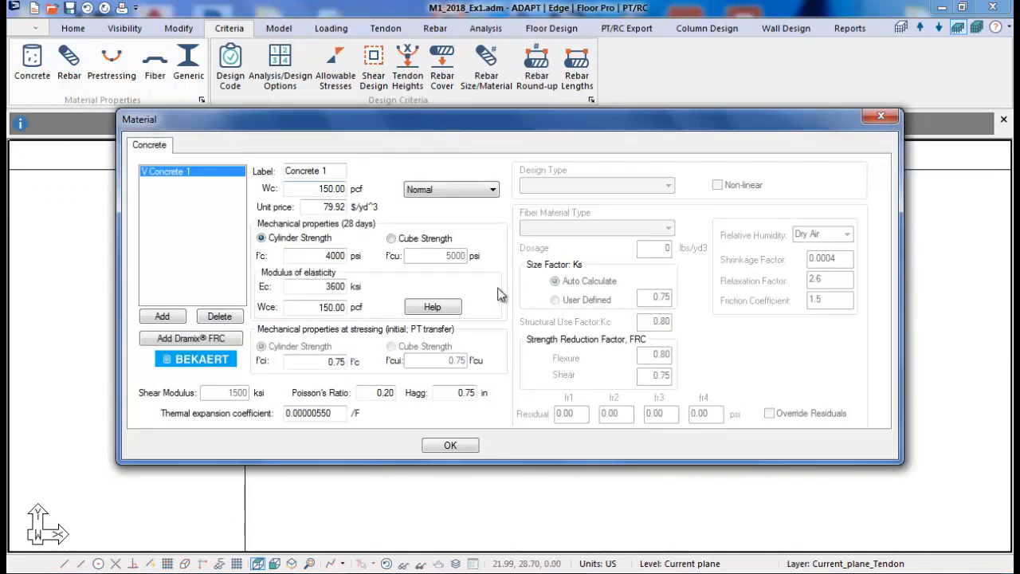
left_click(185, 340)
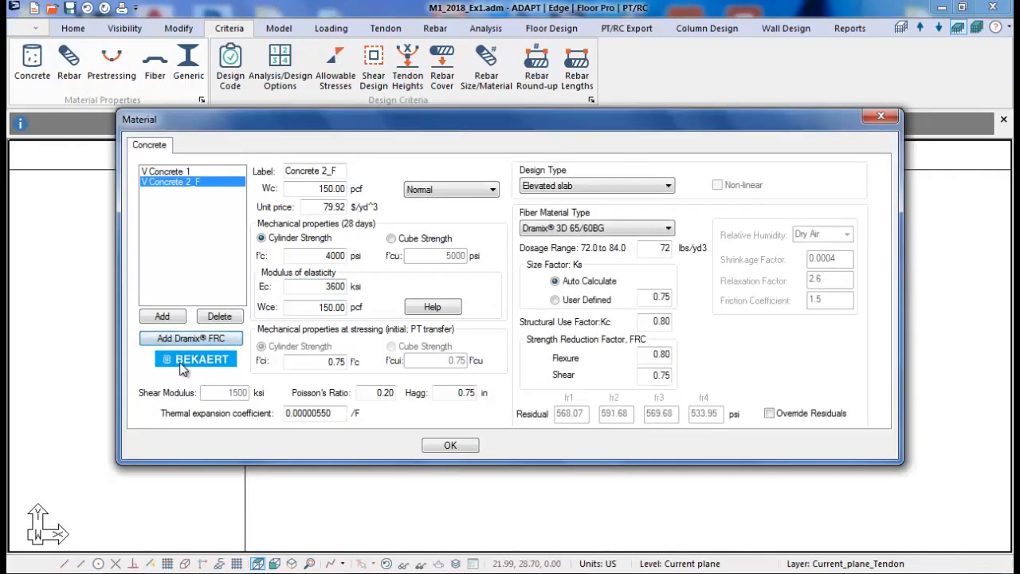
left_click(214, 318)
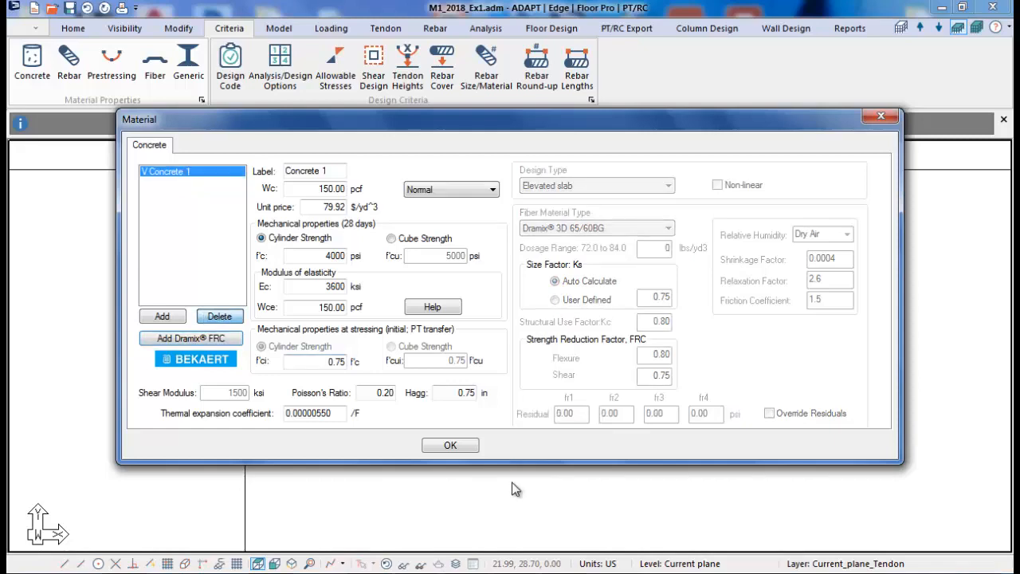
left_click(450, 445)
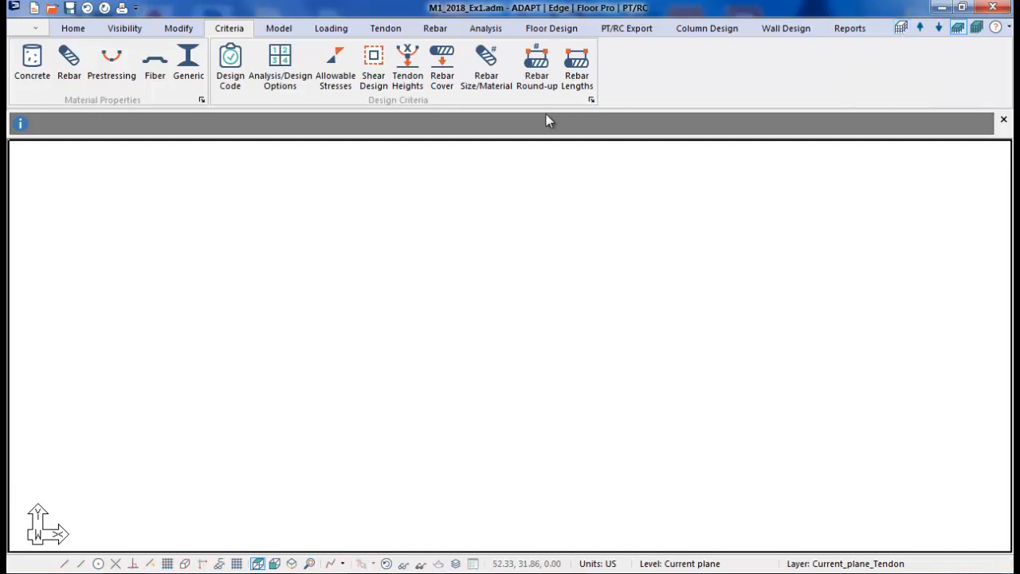
Read the descriptions of the Design Criteria tools, from Design Code through Reinforcement Bar Lengths.
left_click(590, 101)
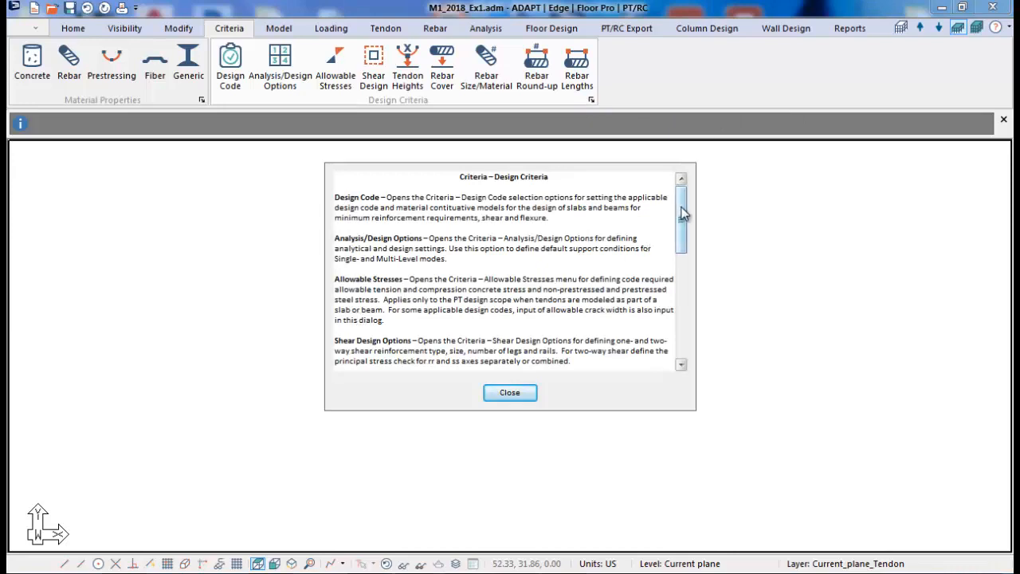
scroll(682, 214, "down", 10)
scroll(685, 251, "up", 3)
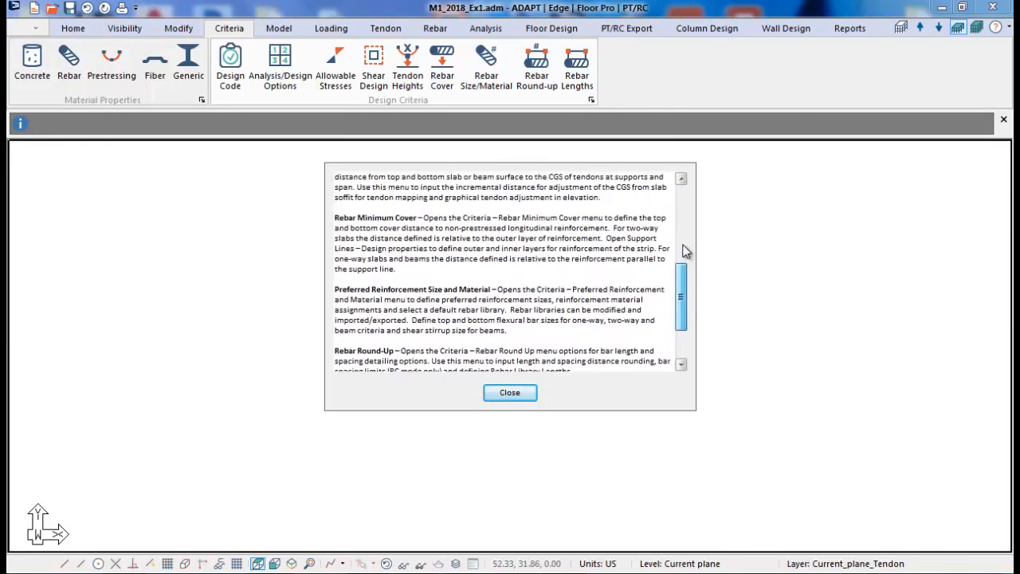
scroll(685, 252, "up", 7)
scroll(686, 251, "down", 9)
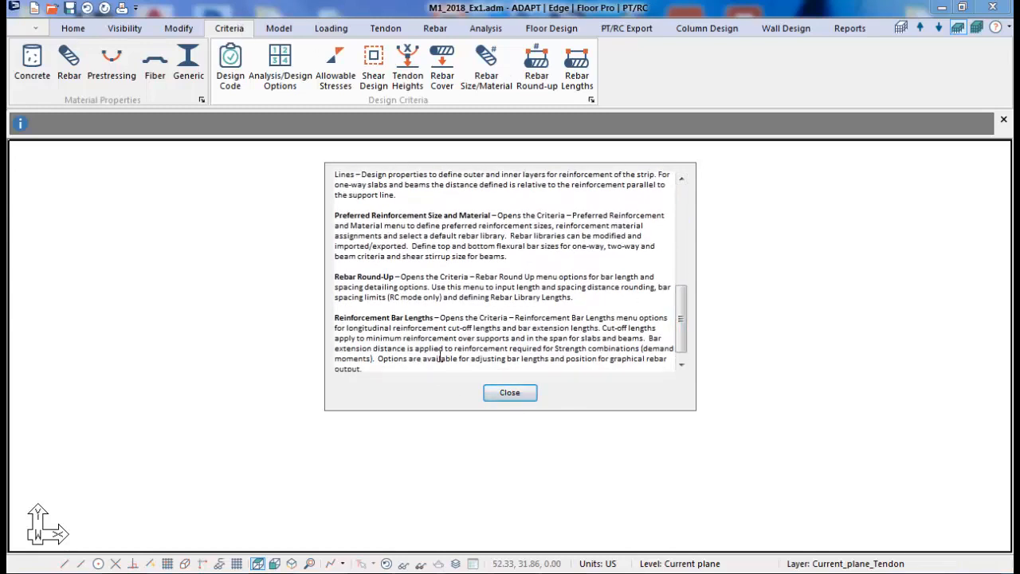
left_click(496, 392)
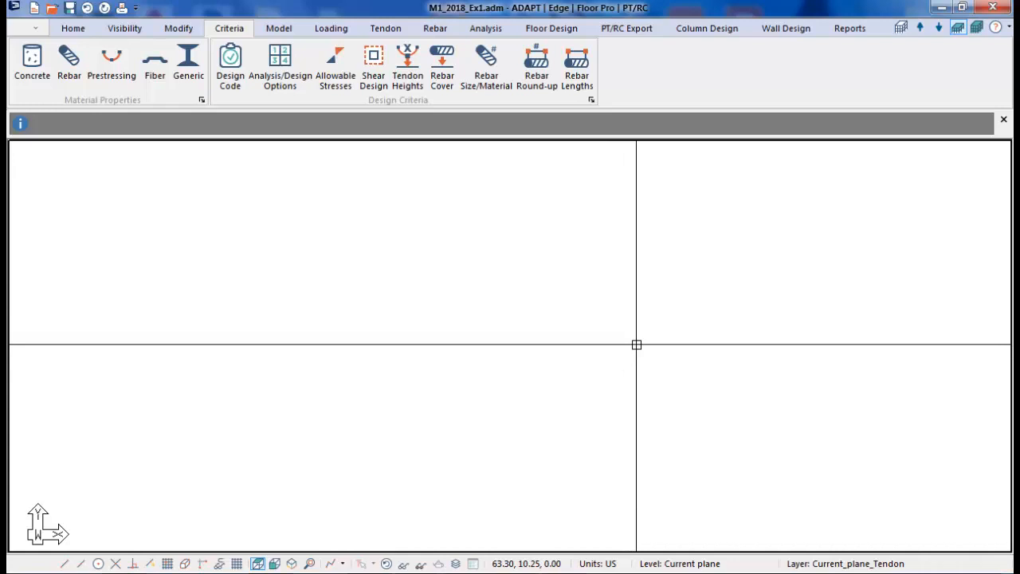
View the version and license information for Builder.
left_click(977, 29)
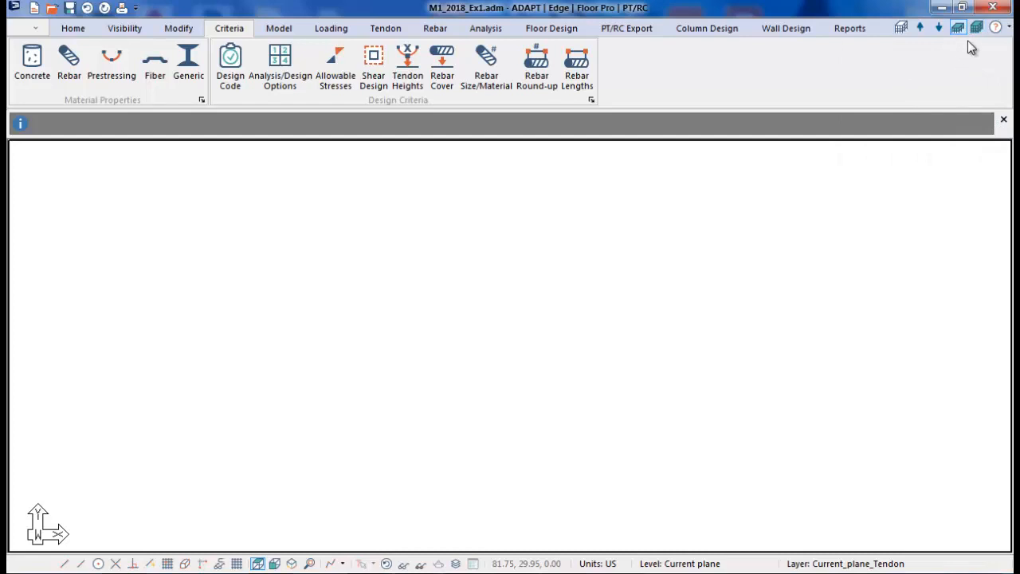
left_click(1008, 29)
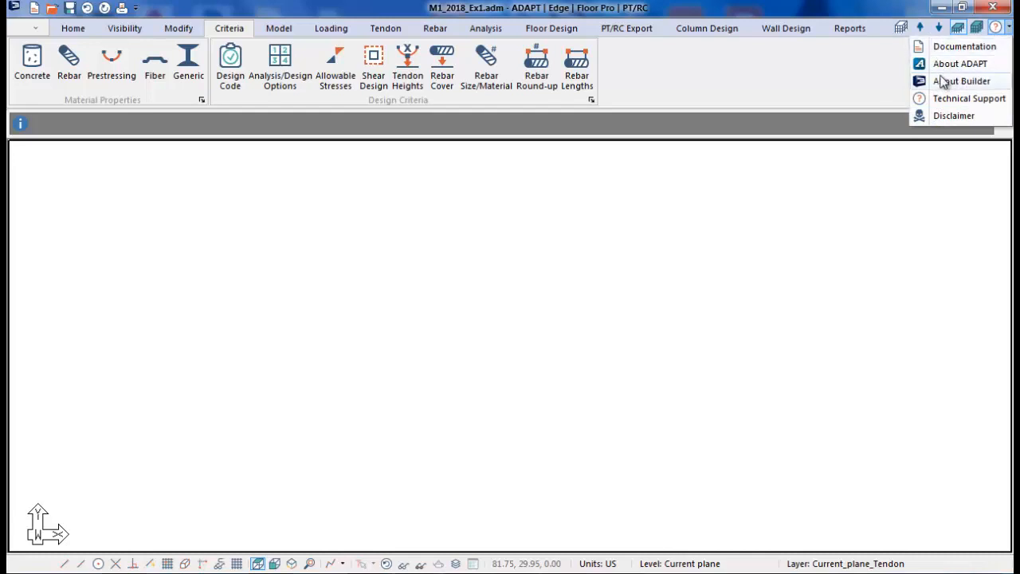
left_click(969, 83)
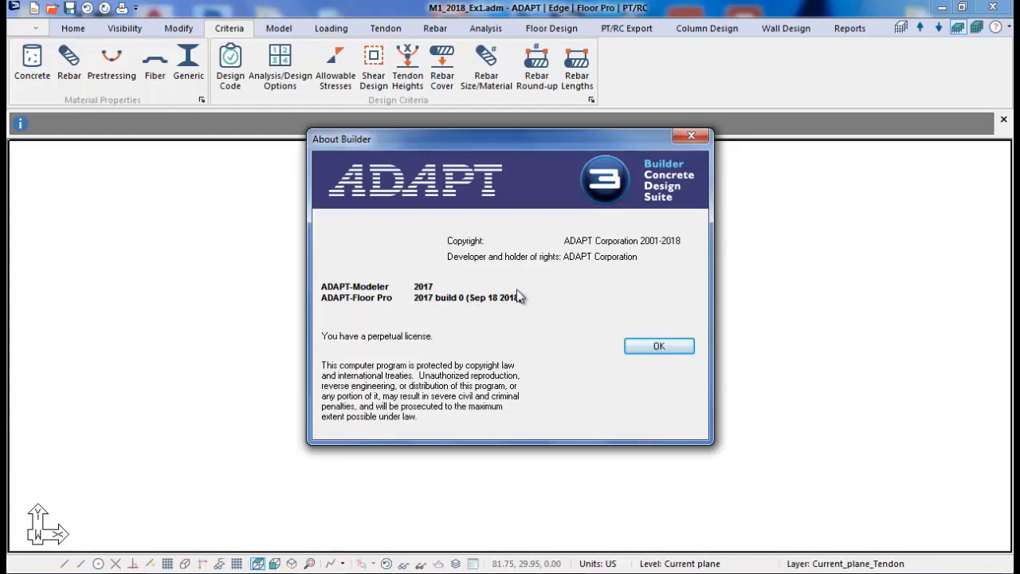
left_click(691, 139)
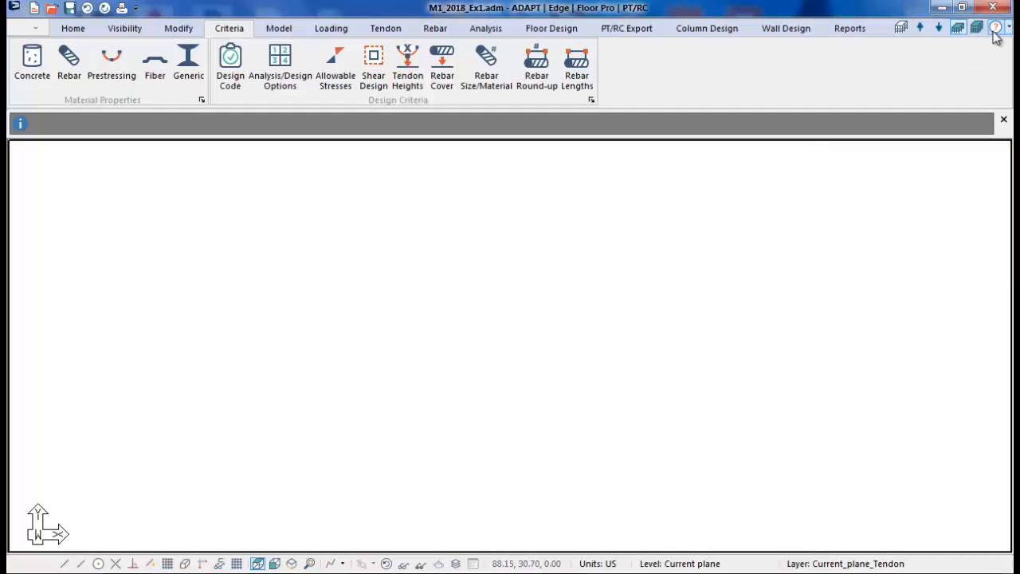
left_click(1009, 29)
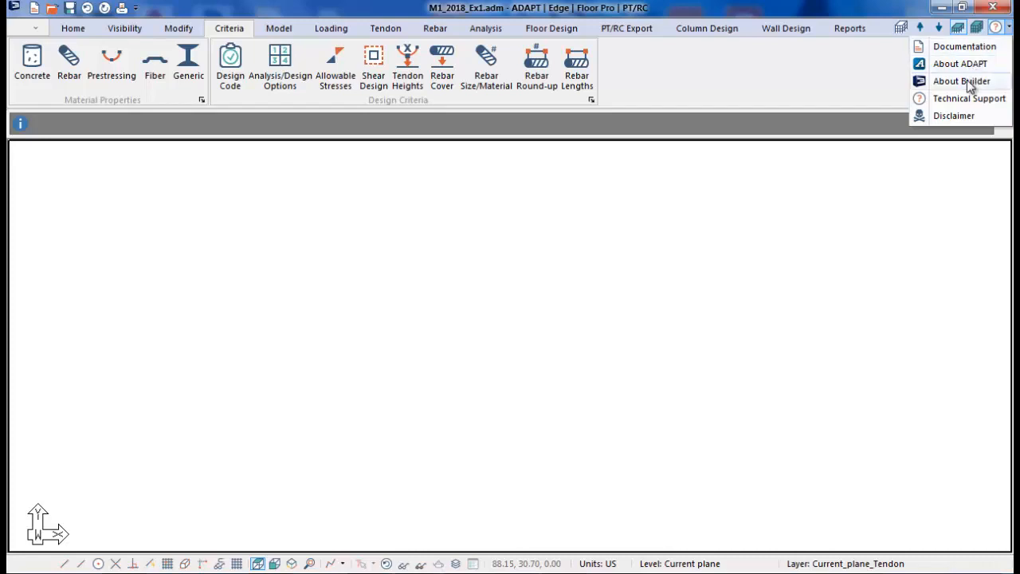
left_click(790, 285)
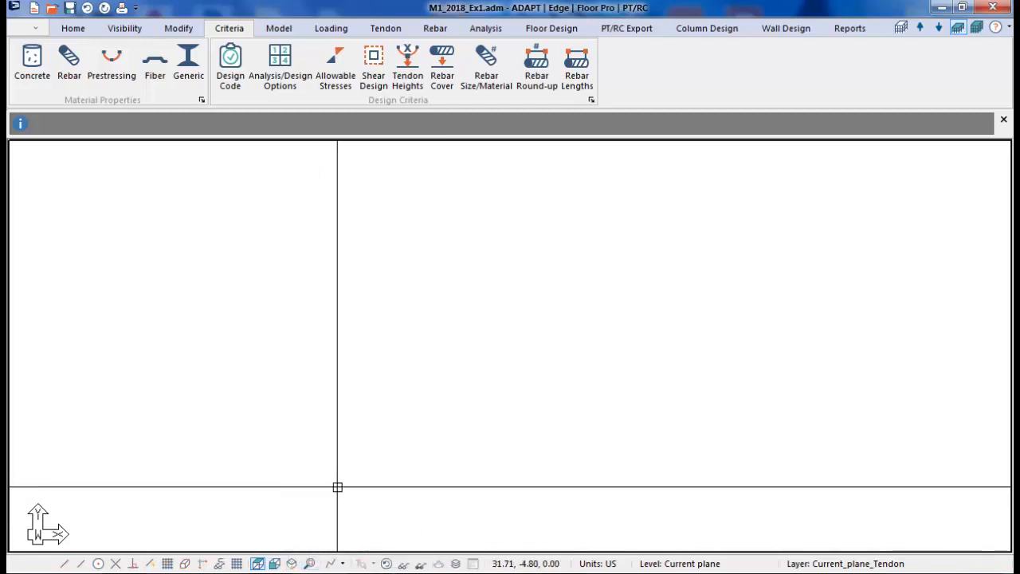
left_click(342, 563)
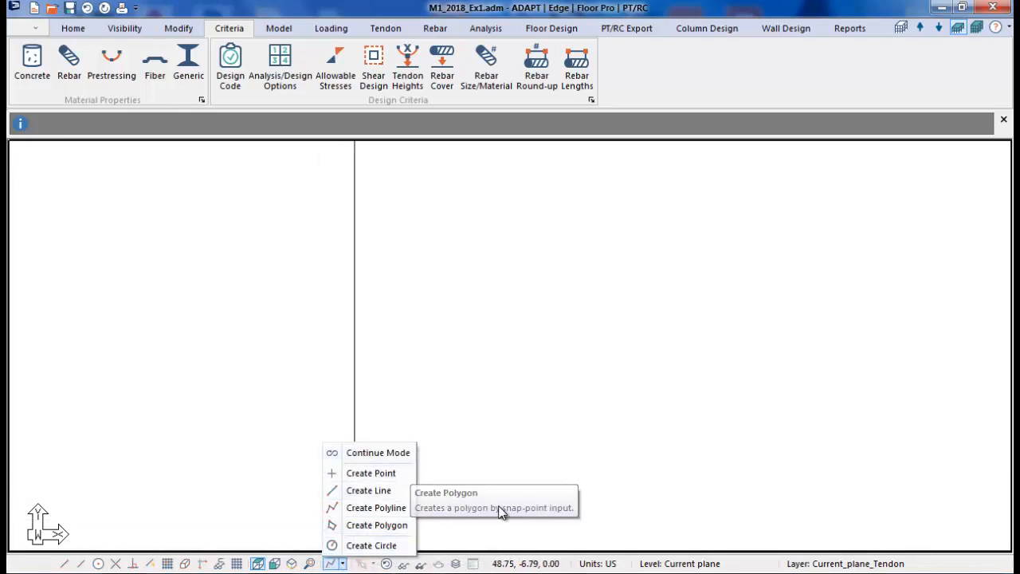
left_click(368, 528)
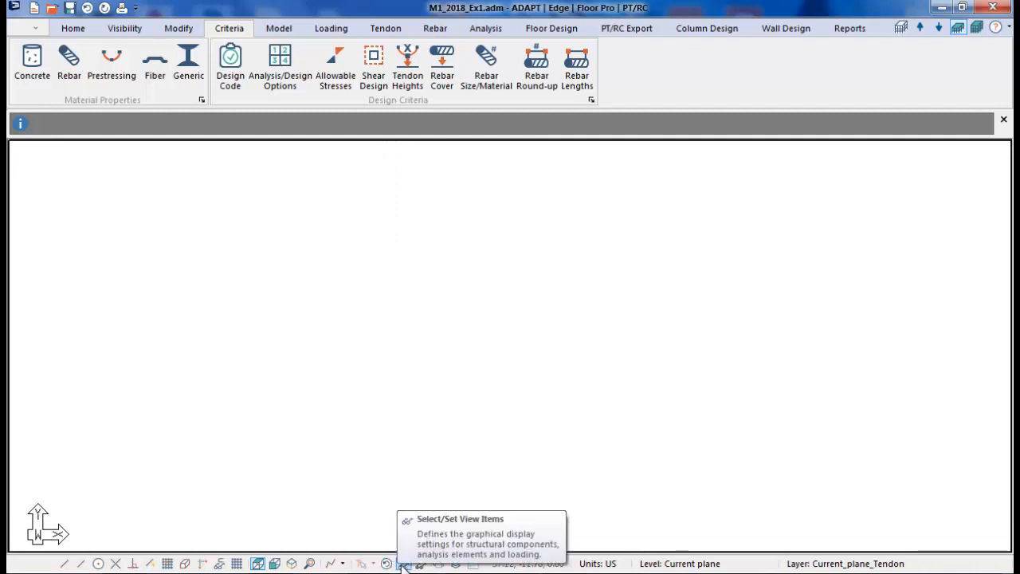
Examine the Select/Set View Items display settings for structural components.
left_click(404, 563)
left_click_drag(771, 84, 485, 161)
left_click(802, 157)
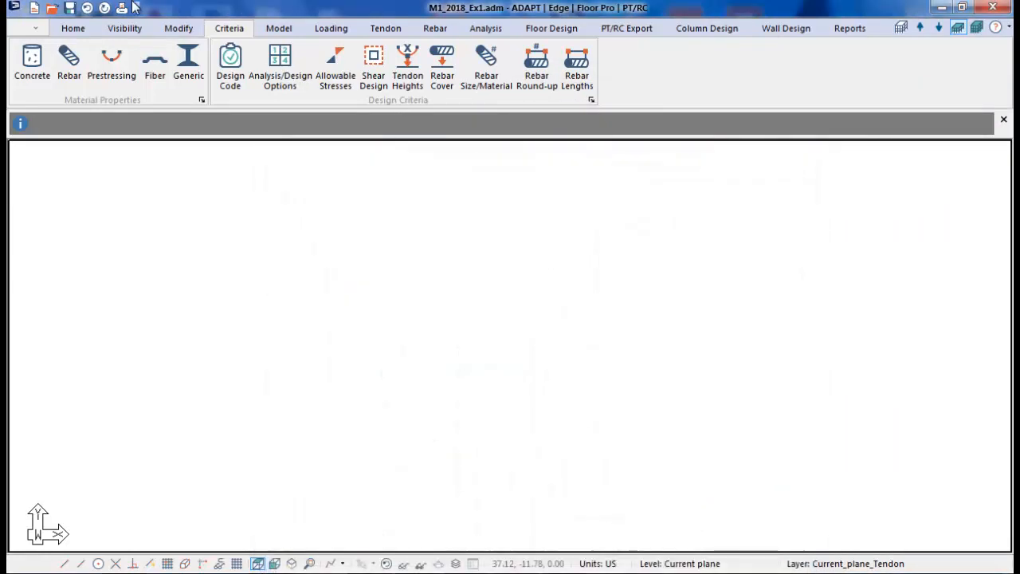
left_click(127, 28)
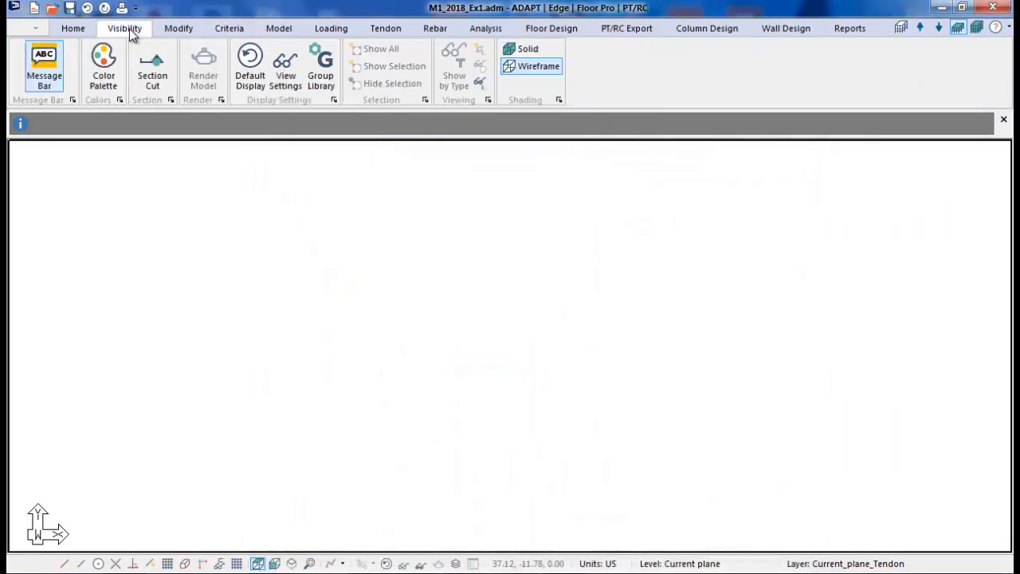
left_click(285, 76)
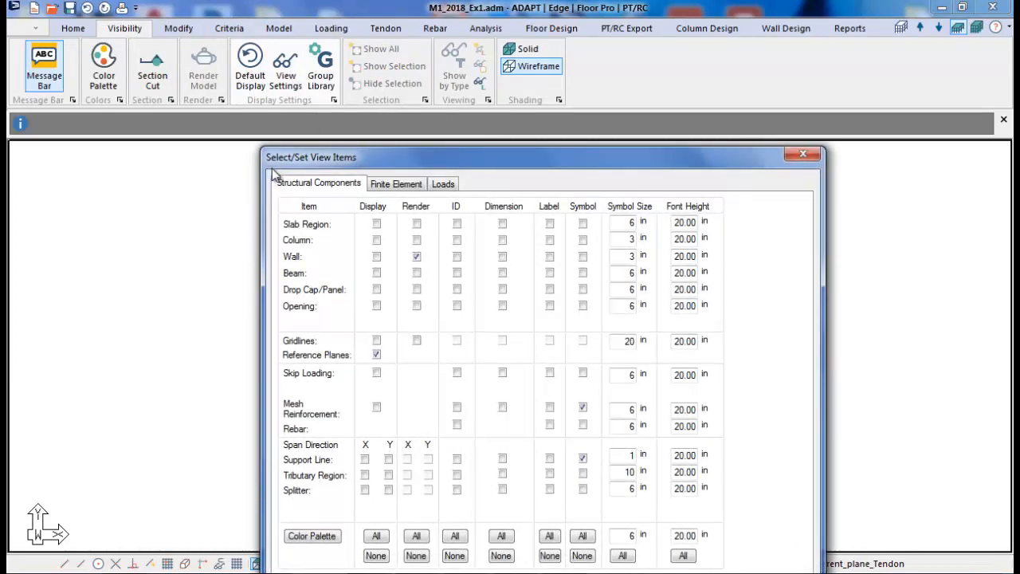
left_click(802, 155)
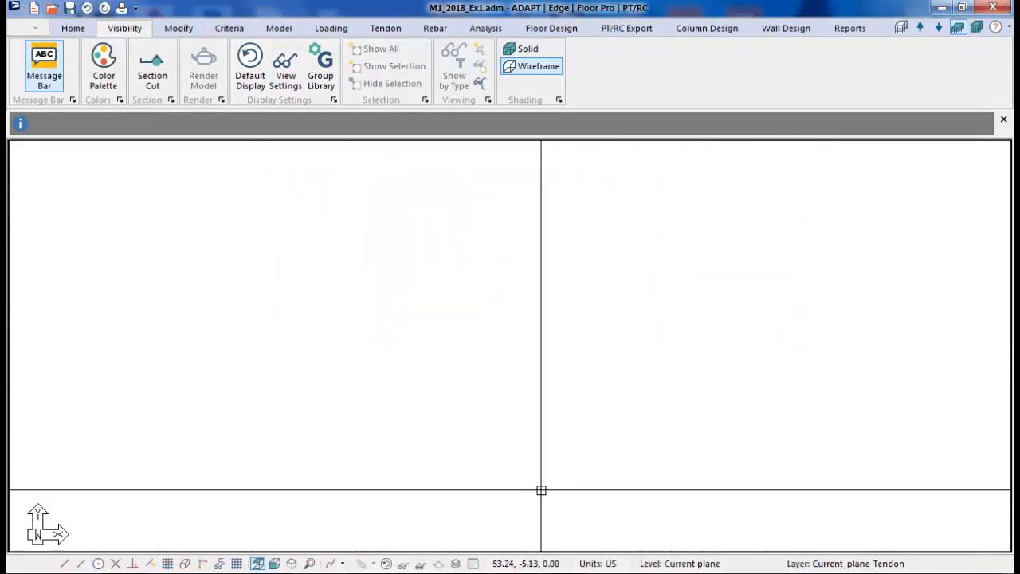
Examine the Result Display Settings for the available analysis results.
left_click(420, 564)
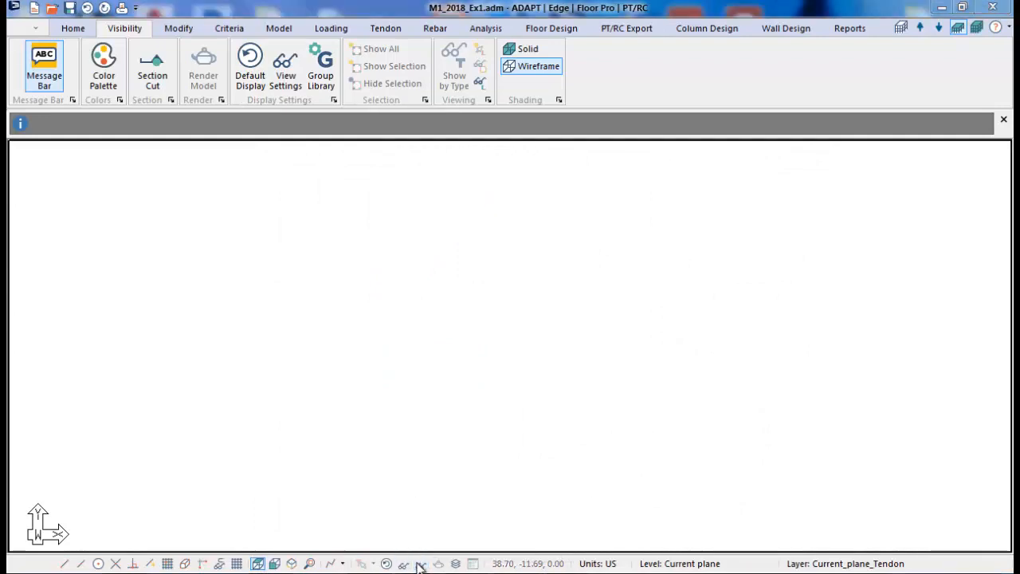
left_click_drag(934, 209, 642, 62)
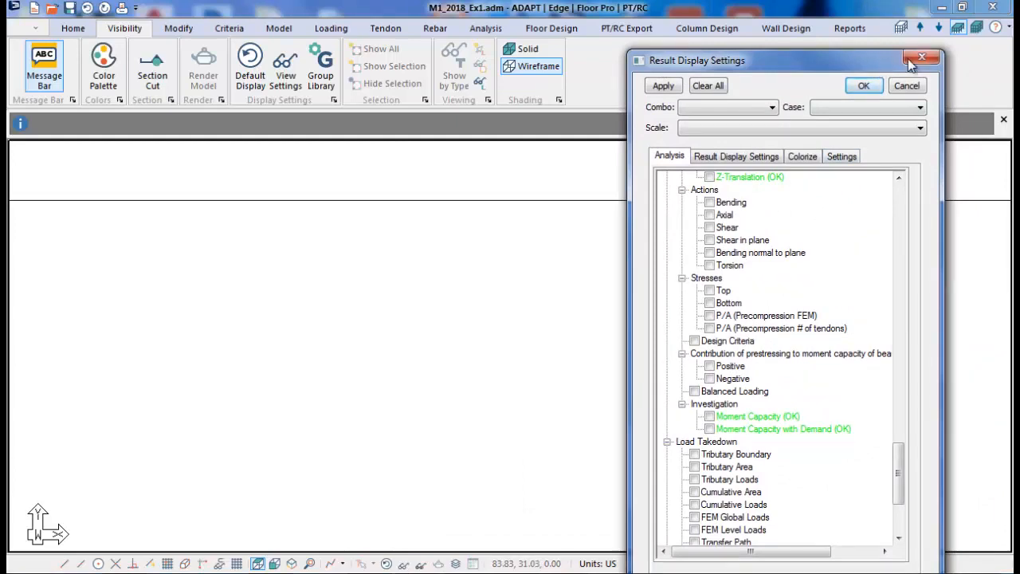
mouse_move(870, 63)
left_mouse_down()
mouse_move(893, 11)
mouse_move(874, 50)
left_mouse_up()
left_click(924, 46)
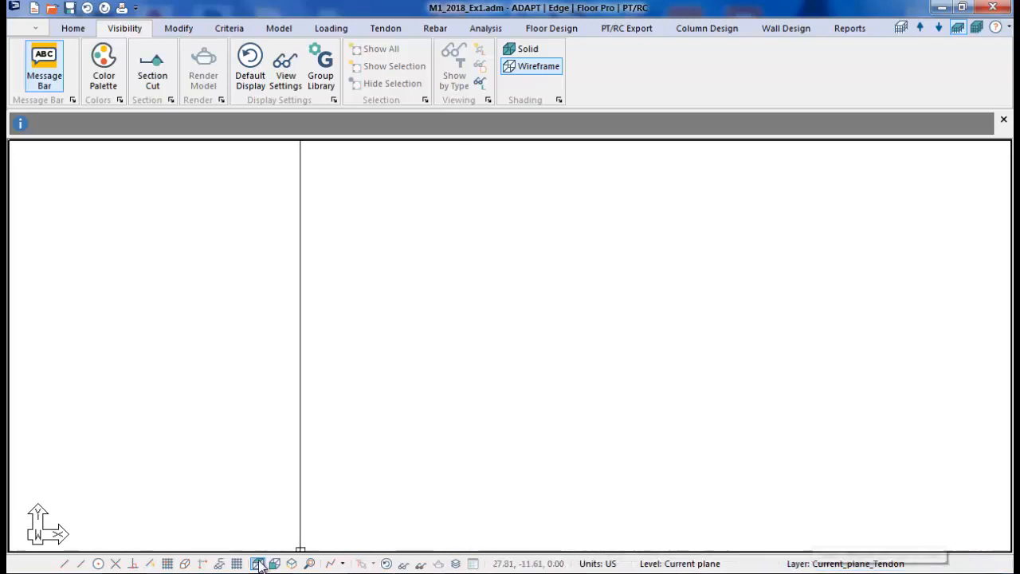
View the Status Bar Configuration options.
right_click(753, 568)
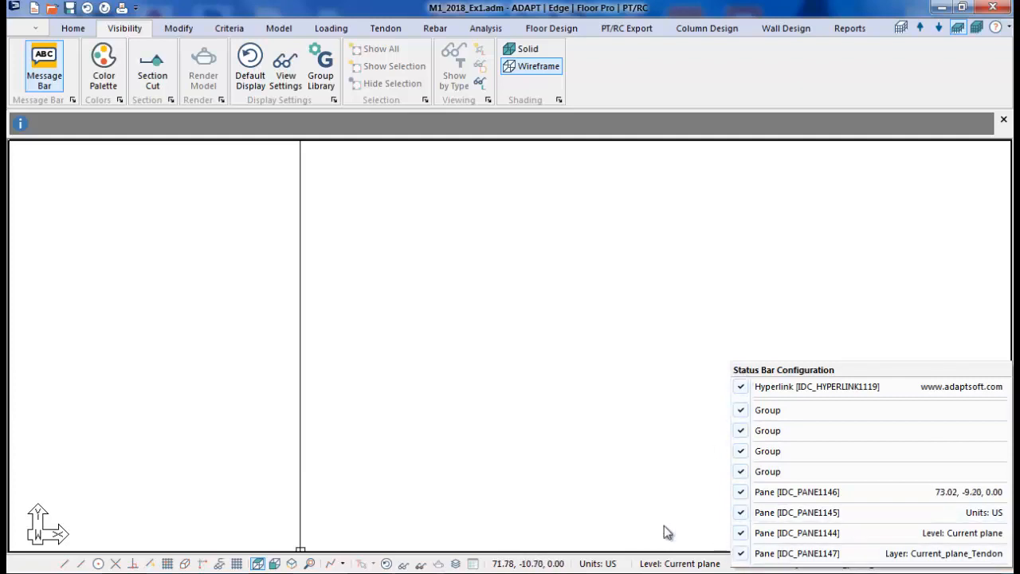
left_click(557, 454)
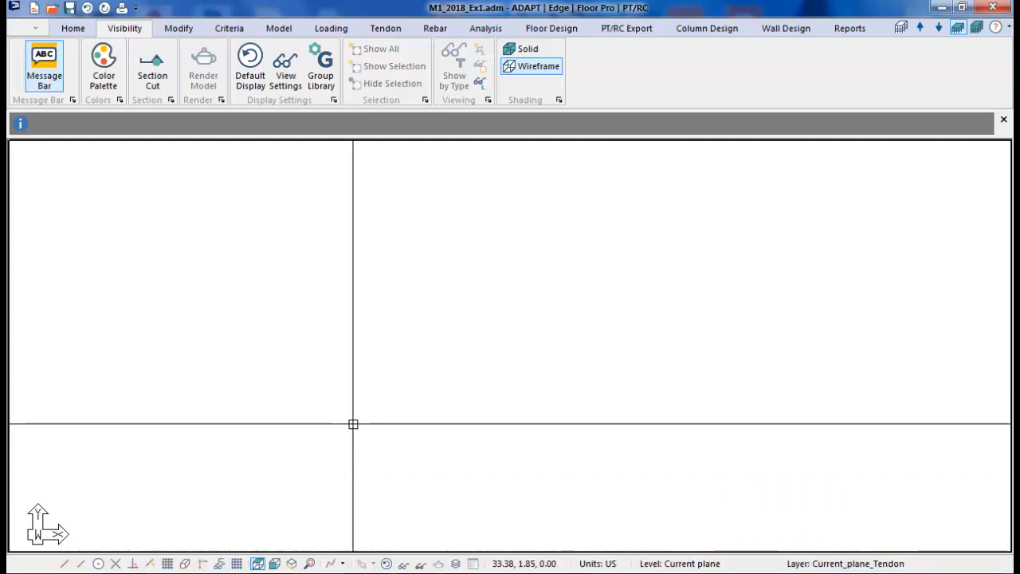
Start an INP file import and open M1.inp from the 2018_module_1 folder in Workshops on the desktop.
left_click(70, 28)
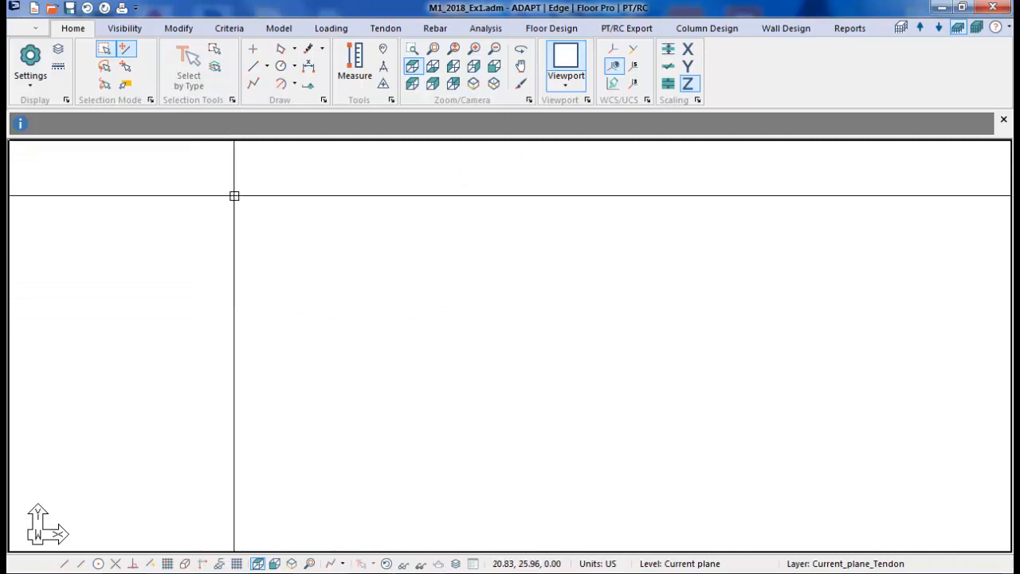
left_click(25, 29)
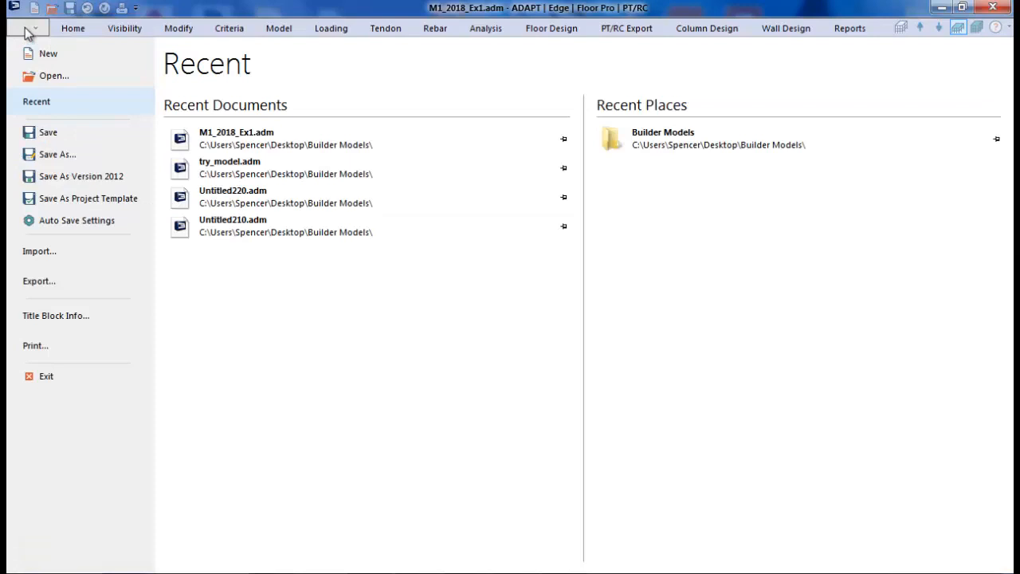
left_click(43, 254)
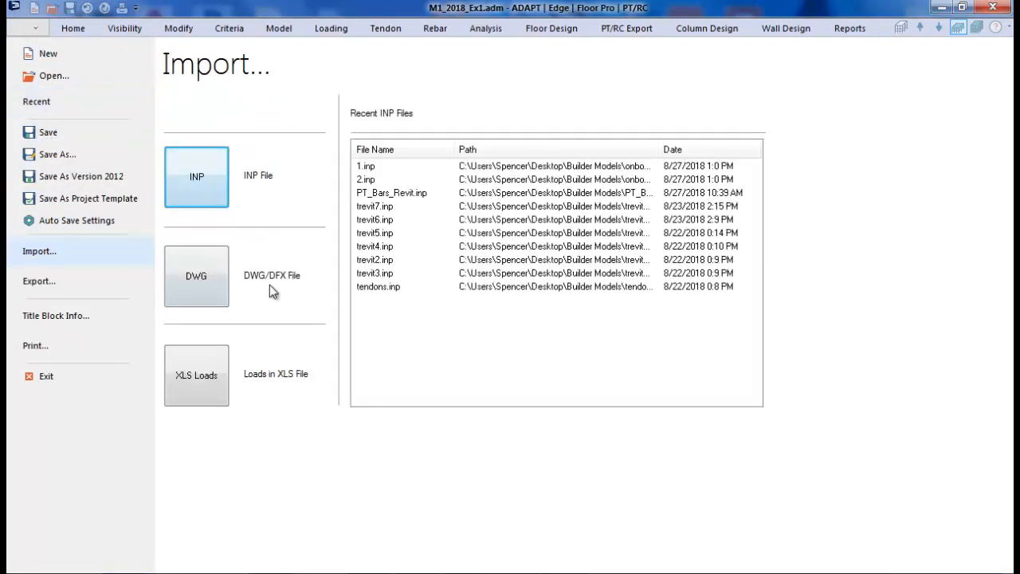
left_click(200, 178)
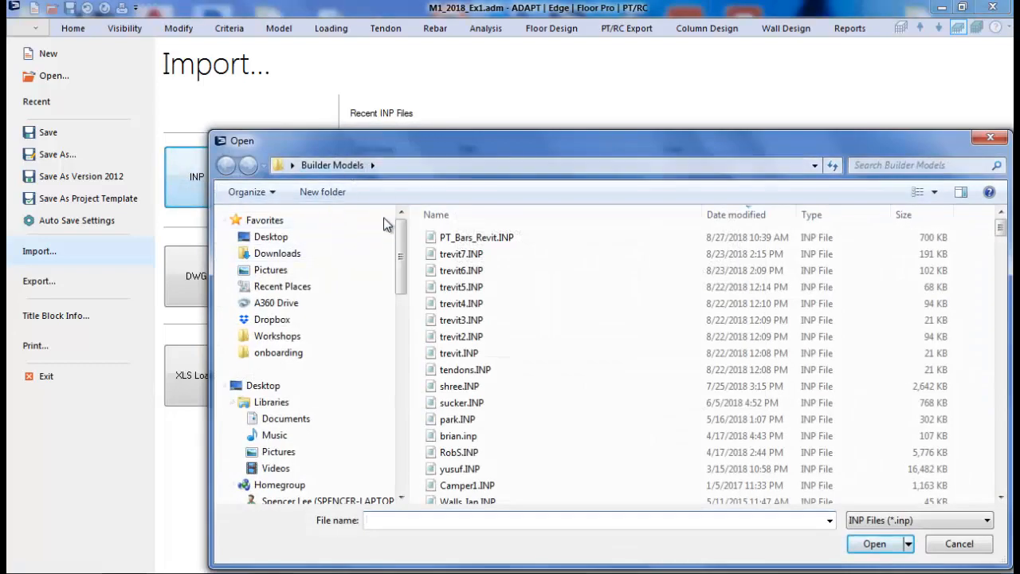
left_click(279, 238)
left_click(644, 370)
scroll(562, 447, "down", 3)
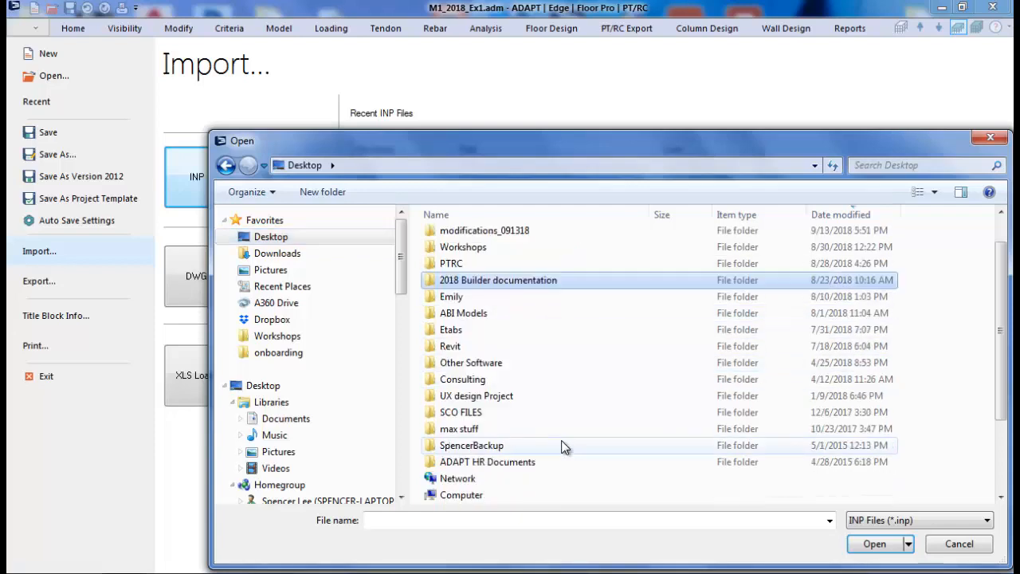
scroll(502, 407, "up", 3)
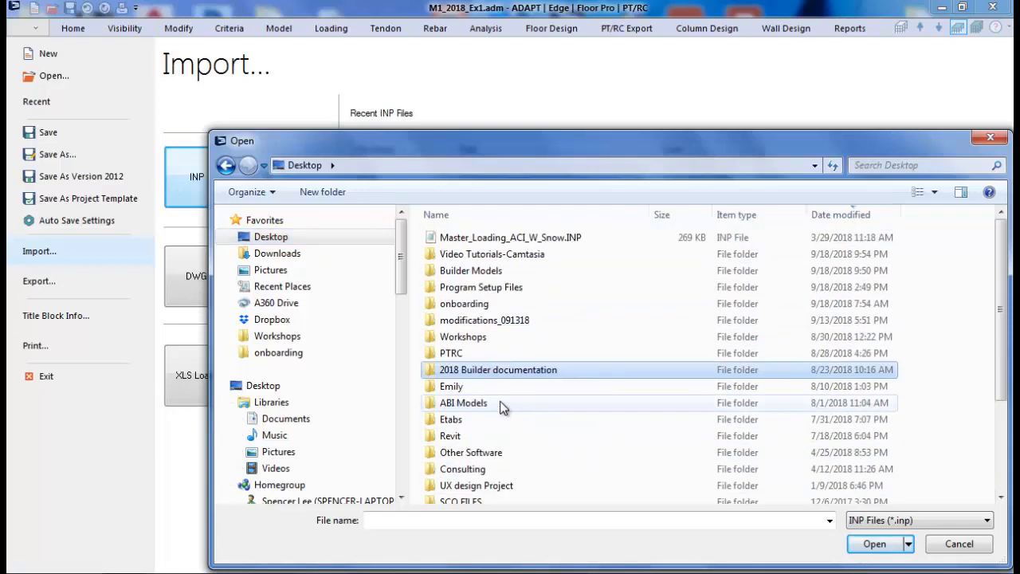
double_click(463, 334)
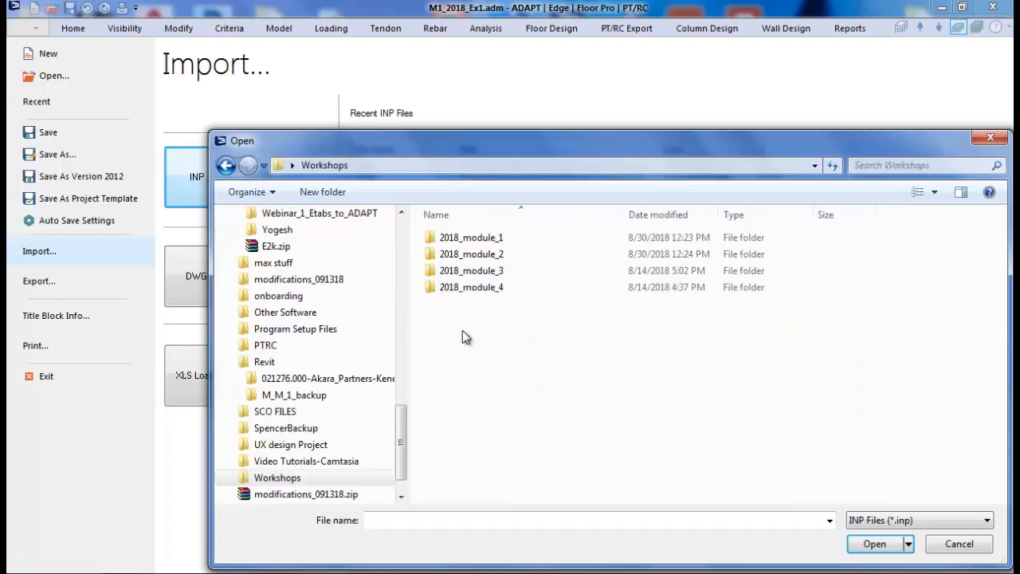
double_click(468, 238)
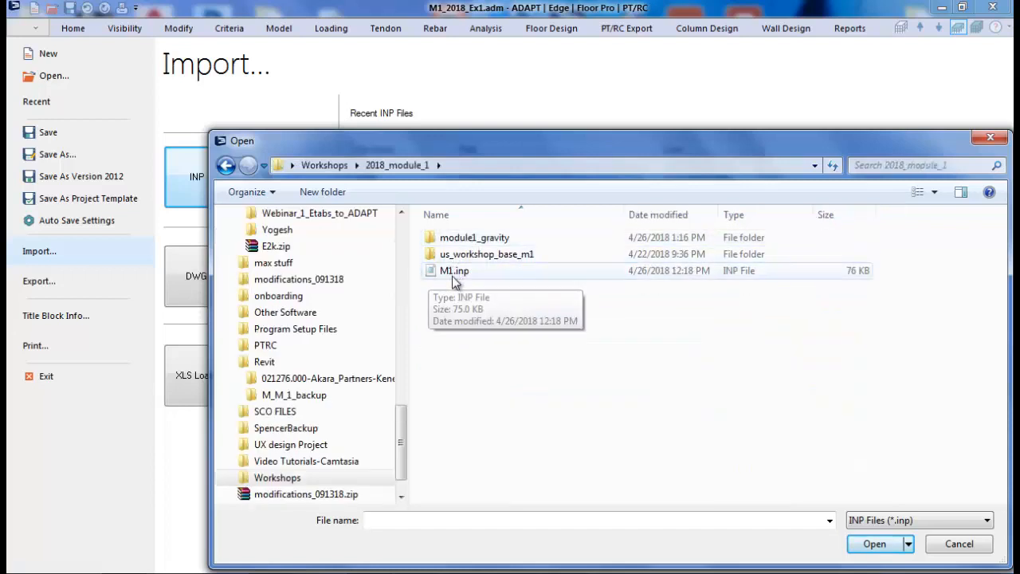
double_click(456, 272)
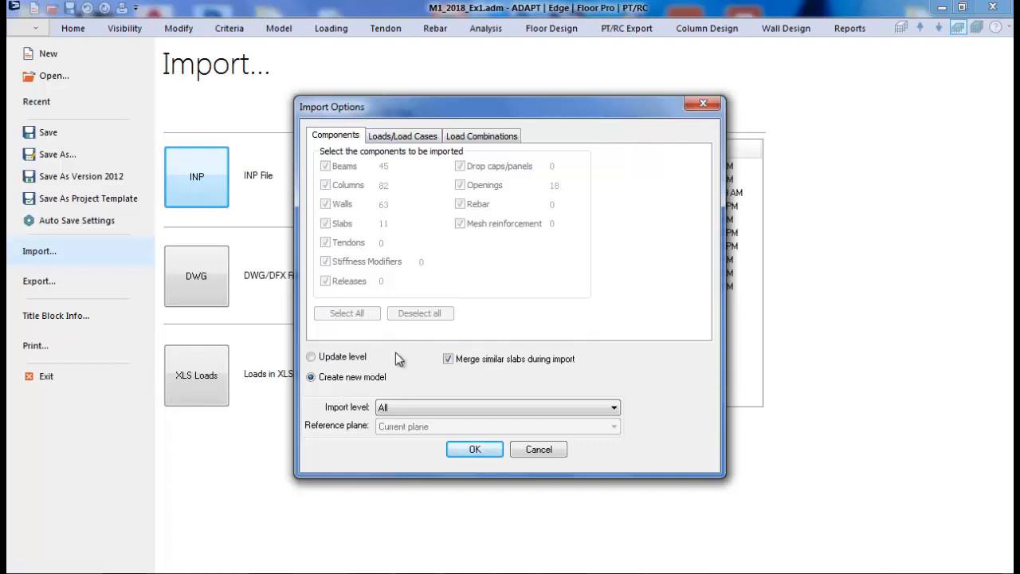
Review the load case and load combination import options, then import all levels as a new model with similar slabs merged.
left_click(401, 137)
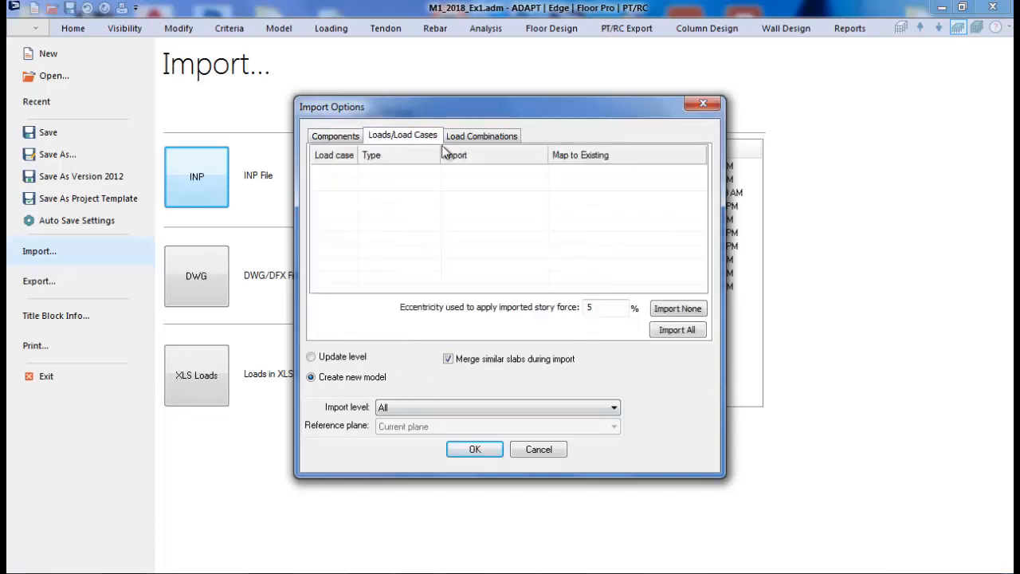
left_click(482, 137)
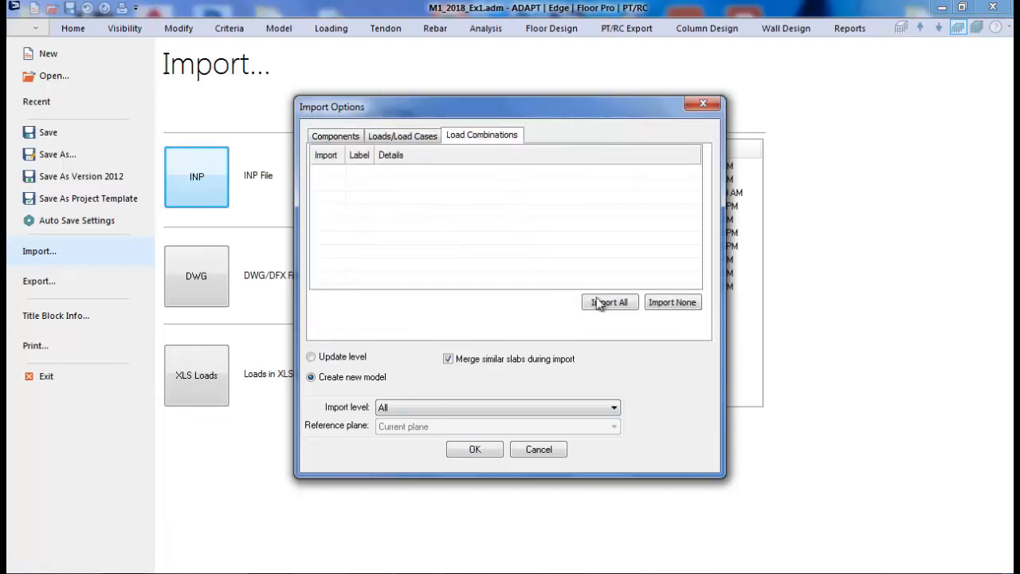
left_click(475, 450)
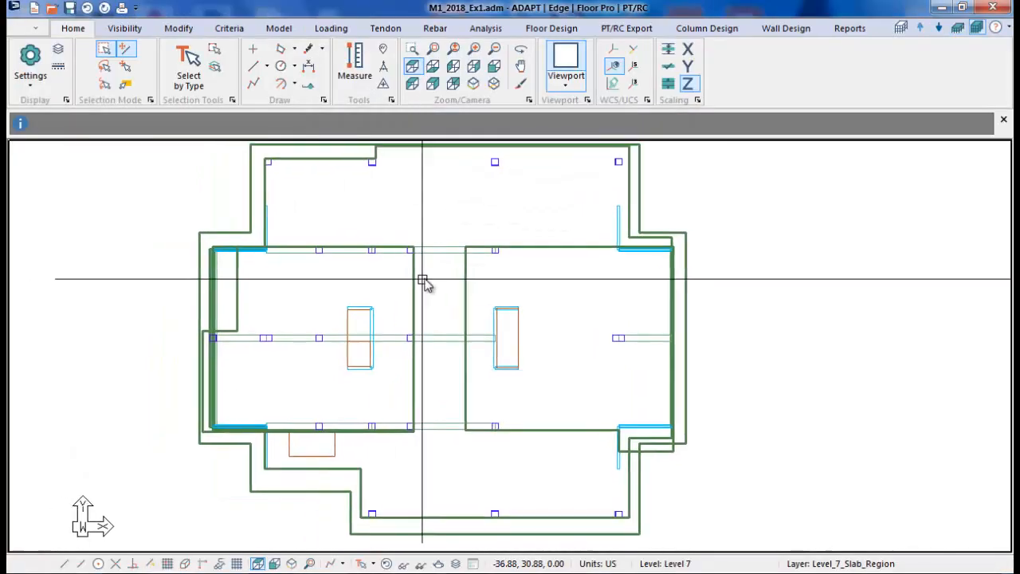
Examine the imported building in plan, in side elevation and in the Top-Front-Right isometric view.
scroll(446, 288, "down", 1)
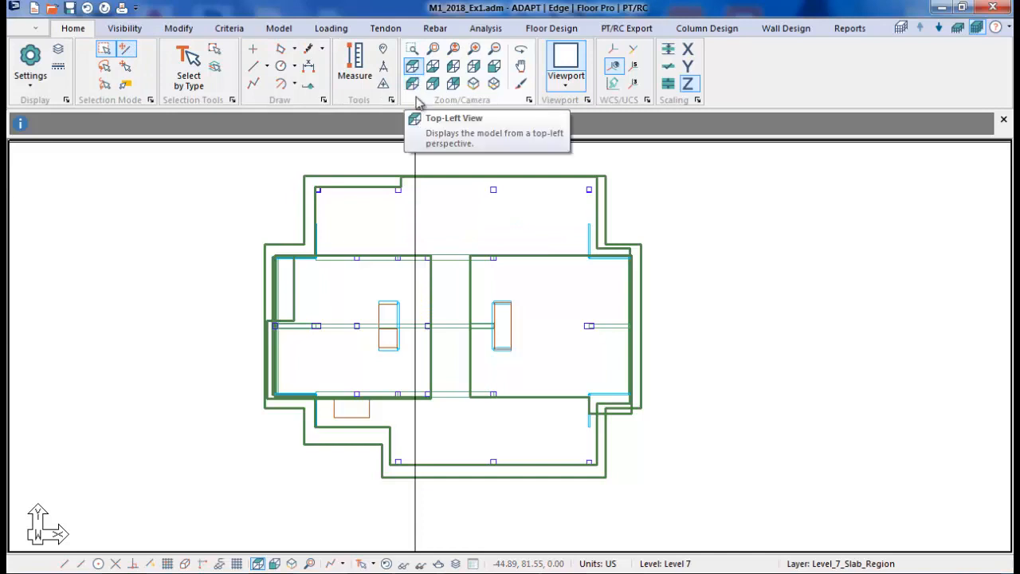
left_click(451, 69)
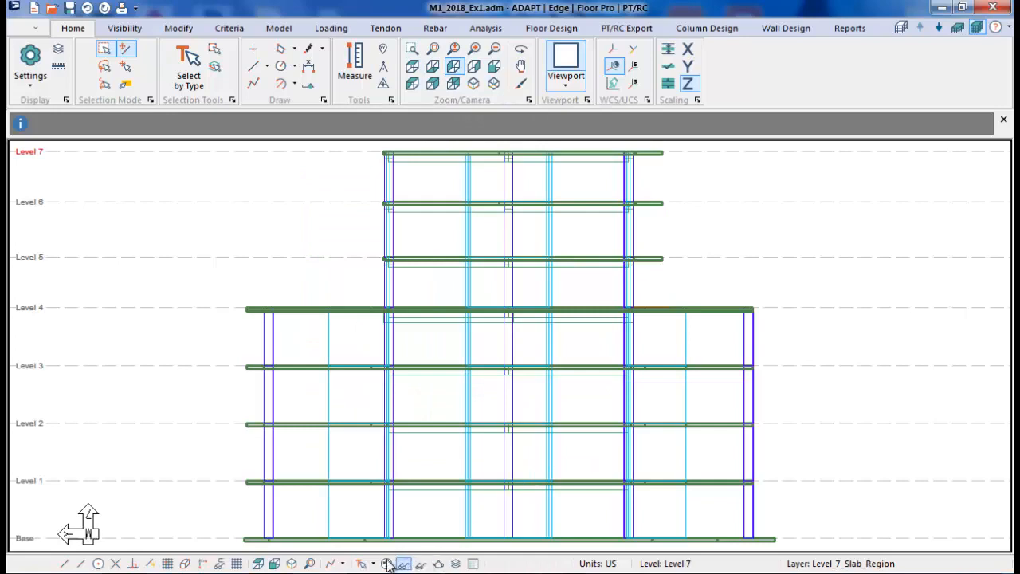
left_click(291, 564)
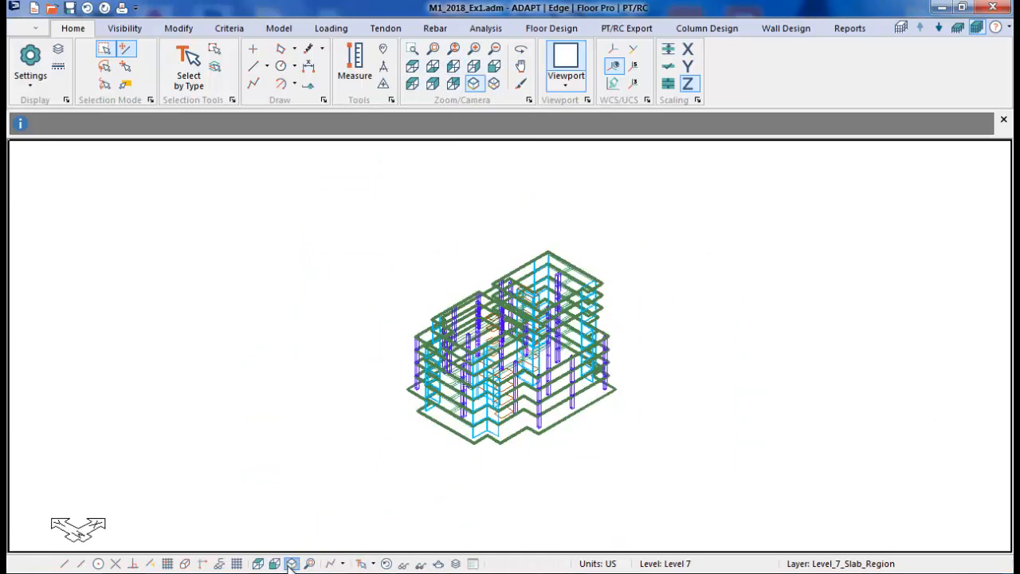
scroll(437, 452, "up", 4)
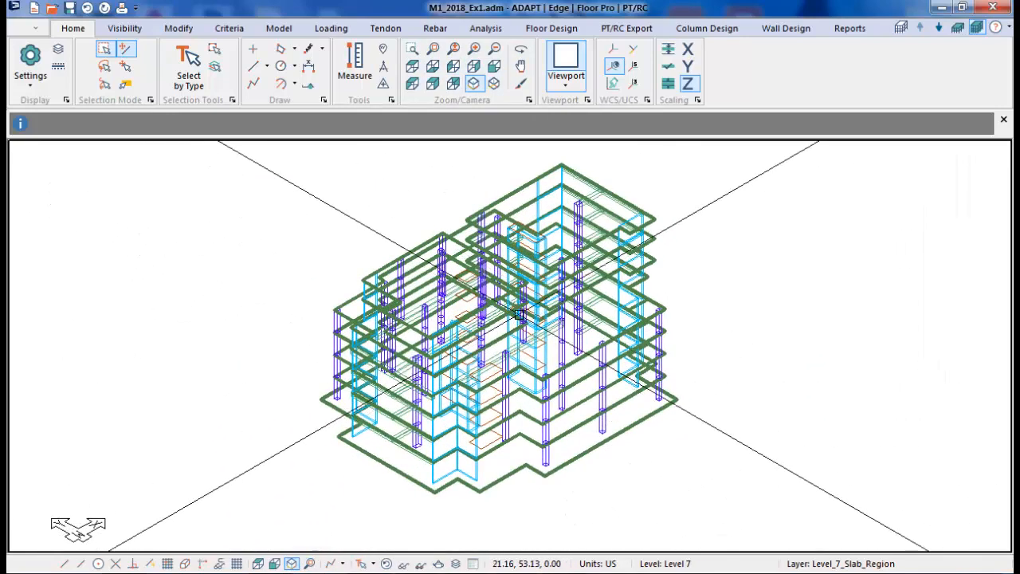
left_click(475, 84)
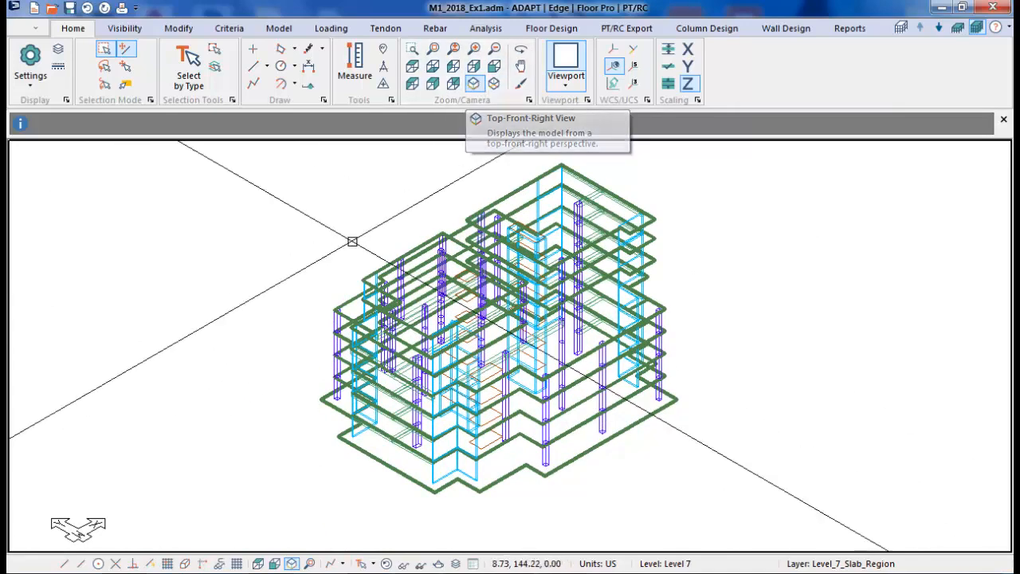
middle_click_drag(413, 237, 427, 405)
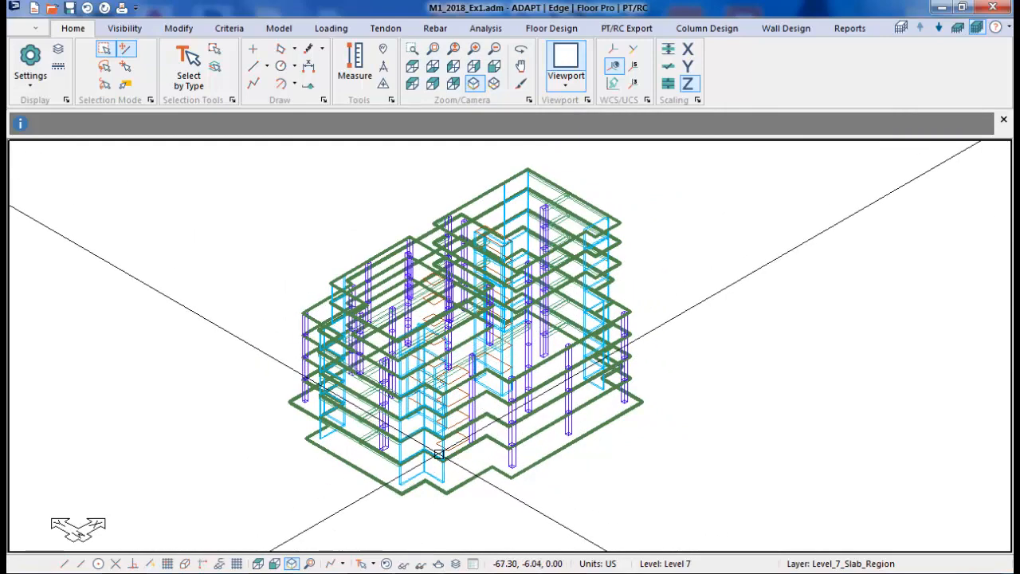
scroll(416, 406, "down", 1)
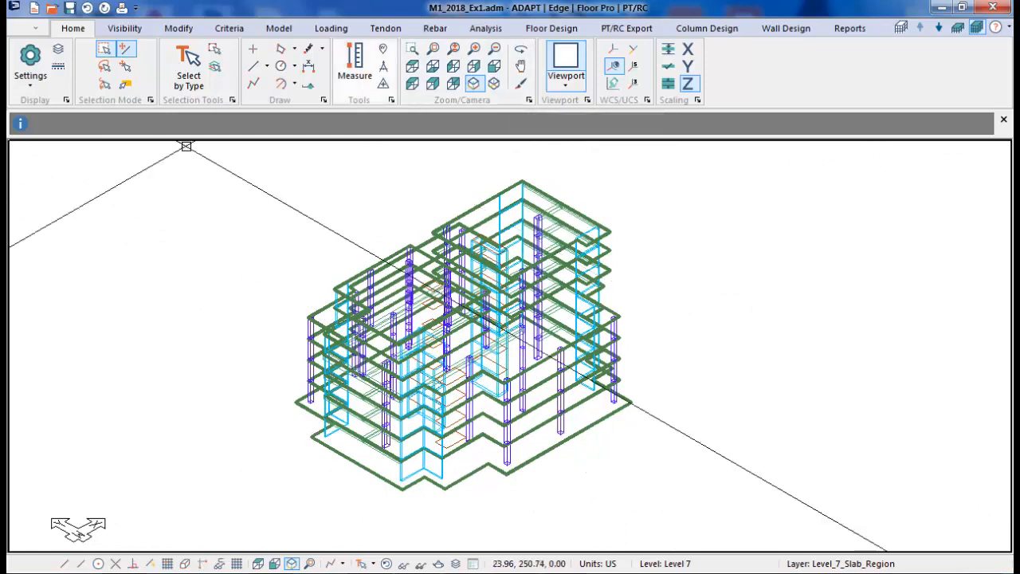
middle_click_drag(346, 260, 360, 282)
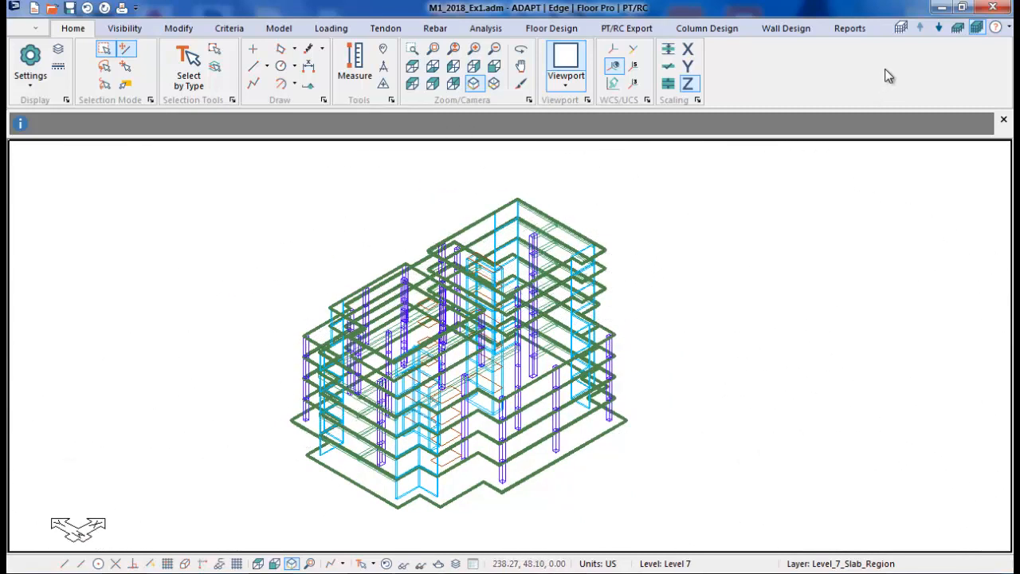
Switch to single-level display and step down through the building from Level 7 to Level 1.
left_click(958, 29)
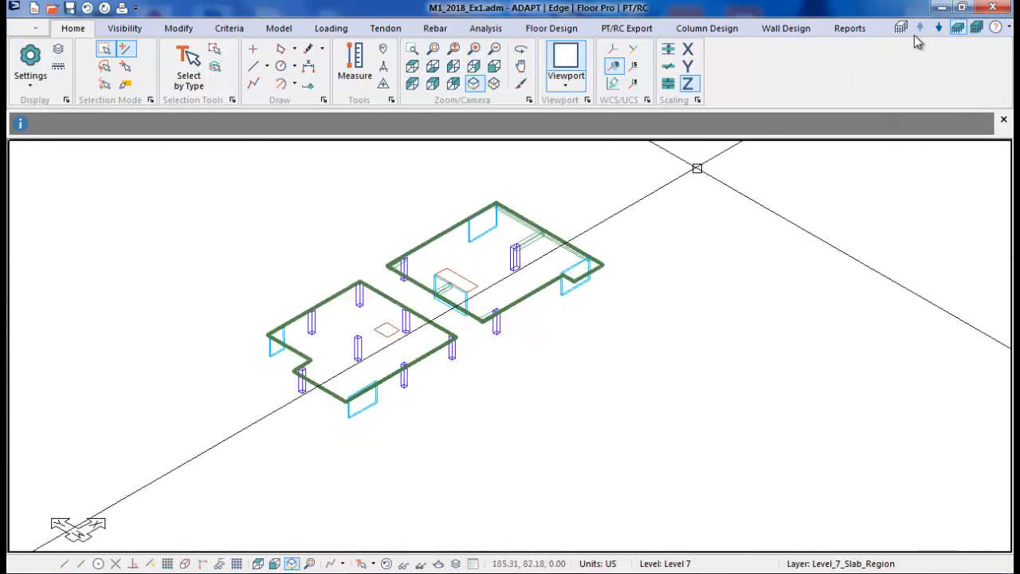
left_click(940, 30)
left_click(940, 30)
left_click(940, 30)
left_click(941, 32)
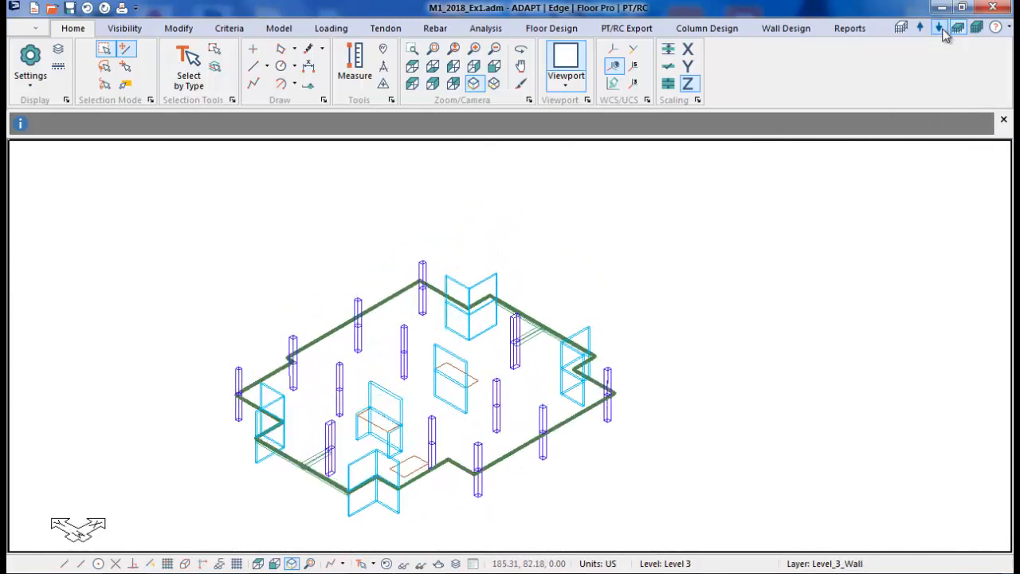
left_click(942, 32)
left_click(942, 32)
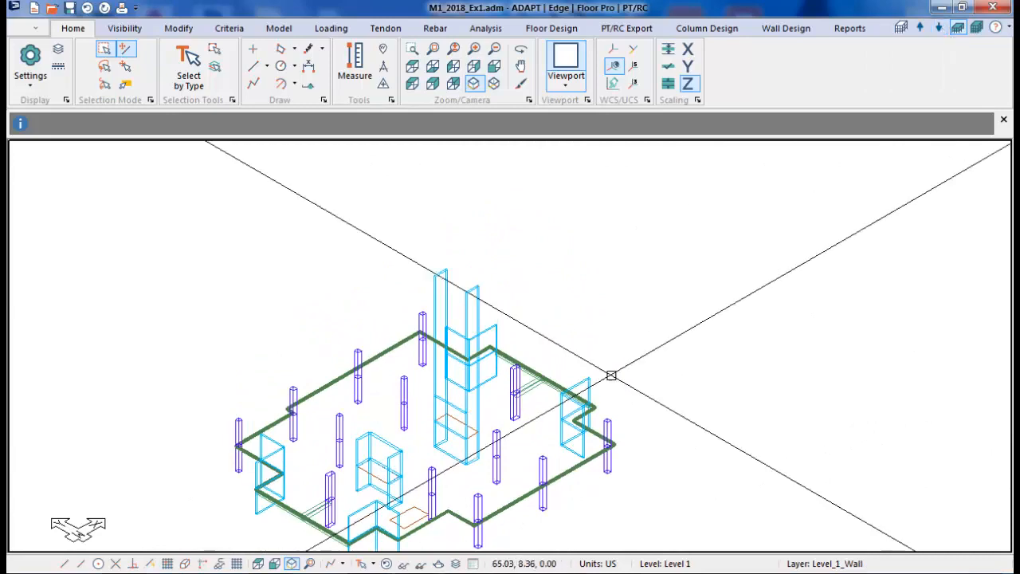
Set the vertical top offset to 0.00 in for the rear of the two overly tall core walls on Level 1.
middle_click_drag(519, 364, 577, 255)
scroll(519, 253, "up", 1)
middle_click_drag(517, 190, 524, 228)
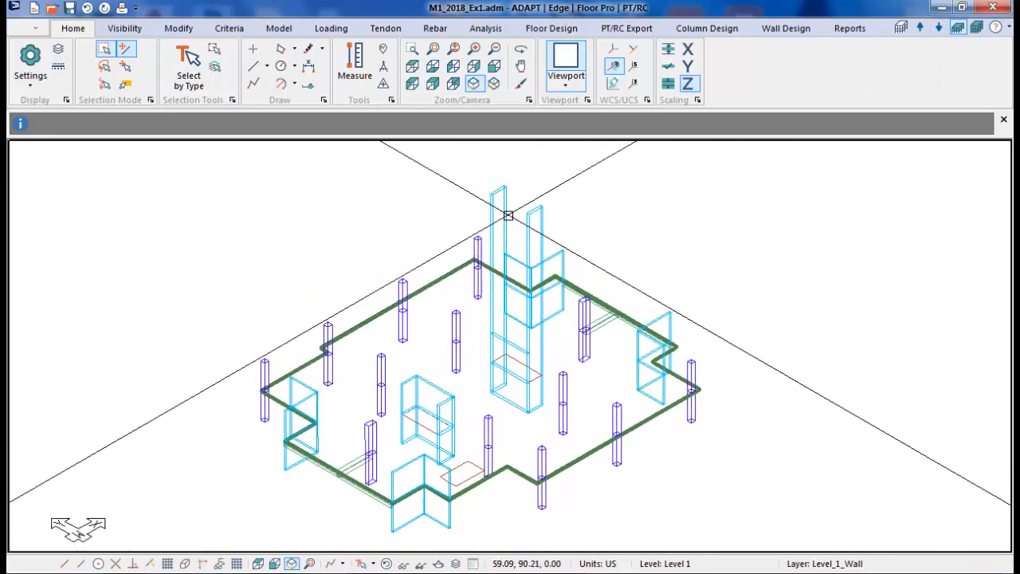
left_click(507, 216)
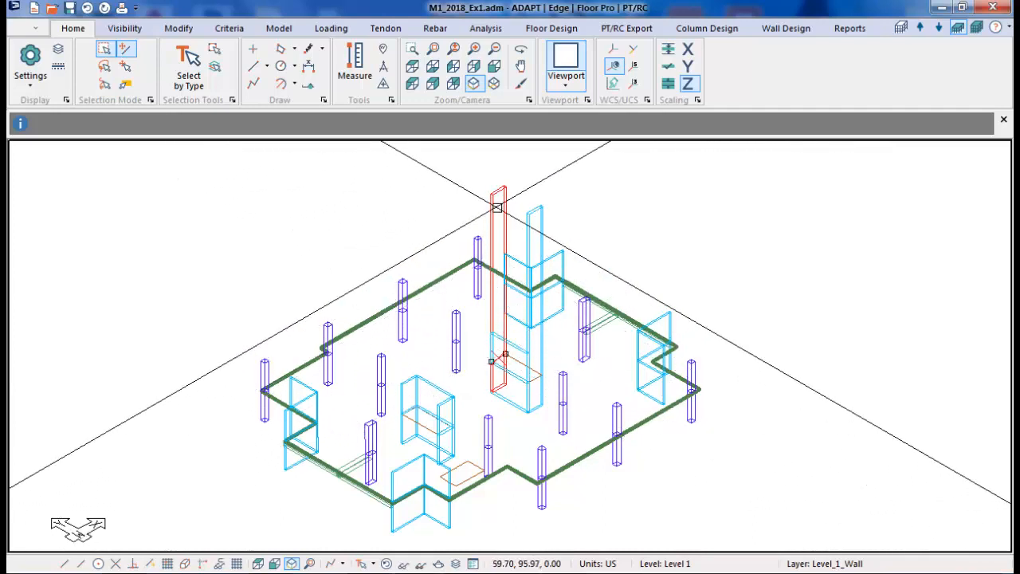
double_click(480, 226)
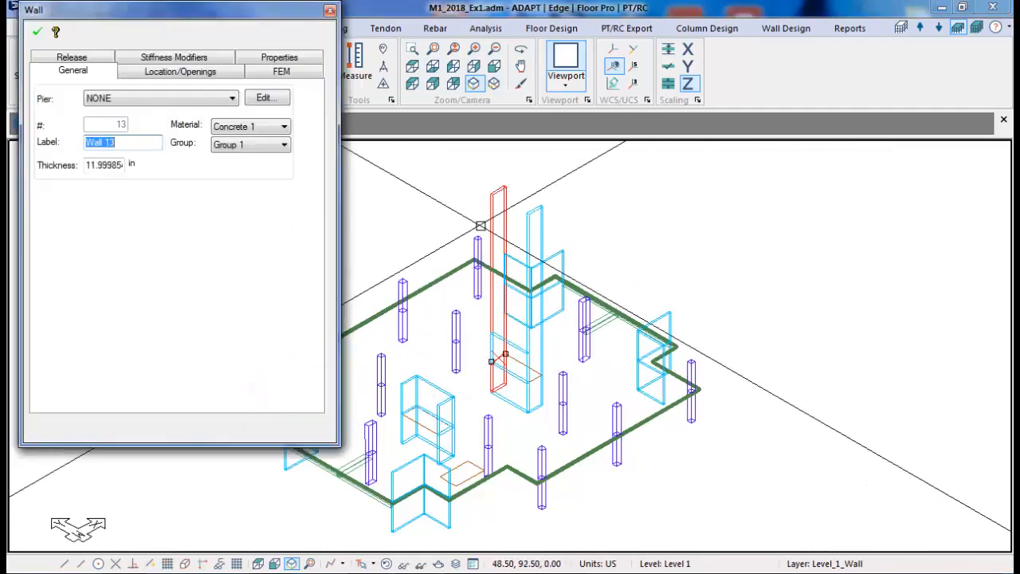
left_click(154, 72)
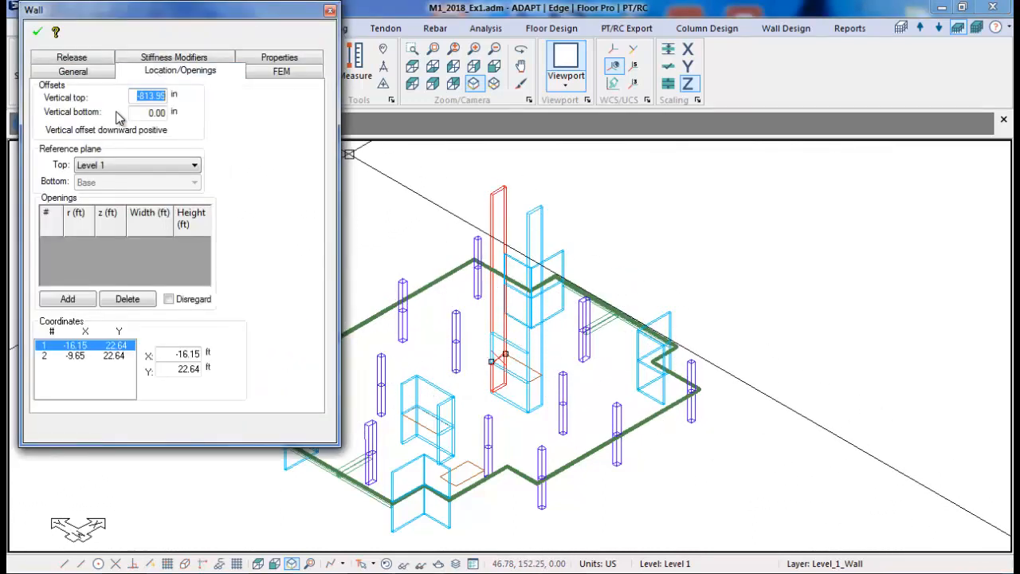
type("0.00")
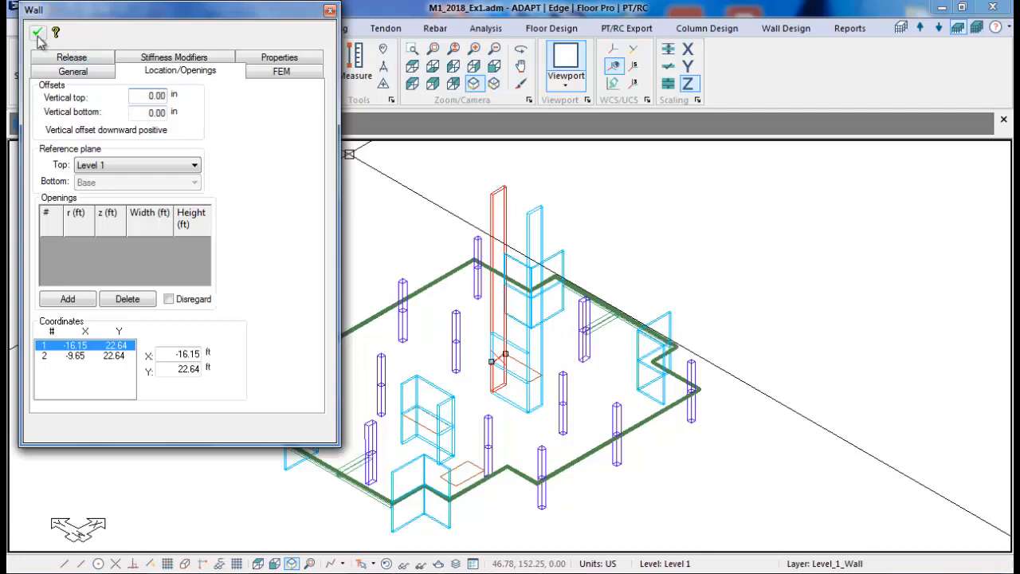
left_click(37, 34)
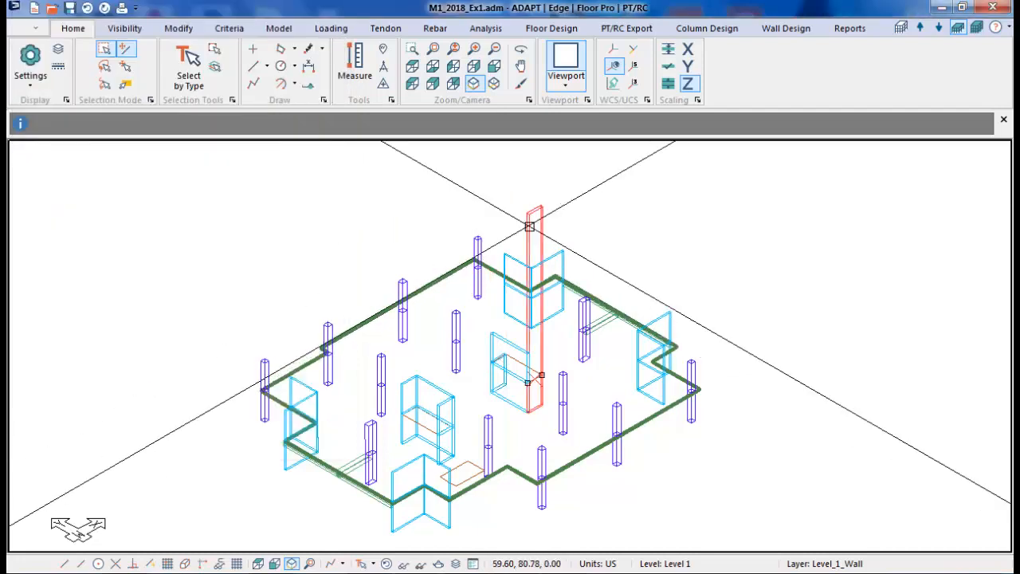
Set the vertical top offset of the remaining overly tall core wall on Level 1 to 0.00 in.
double_click(530, 226)
left_click(134, 77)
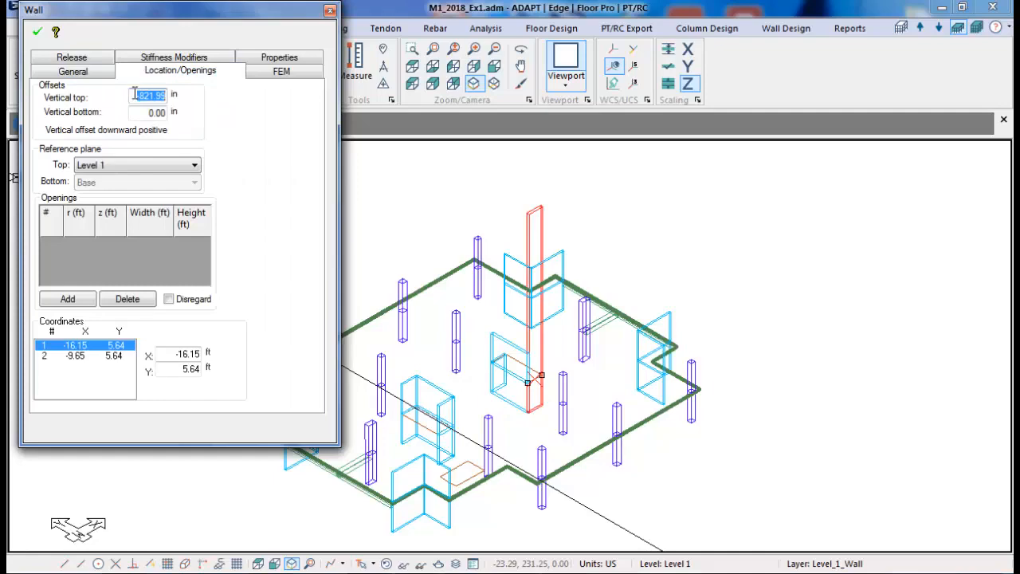
type("0.00")
left_click(38, 33)
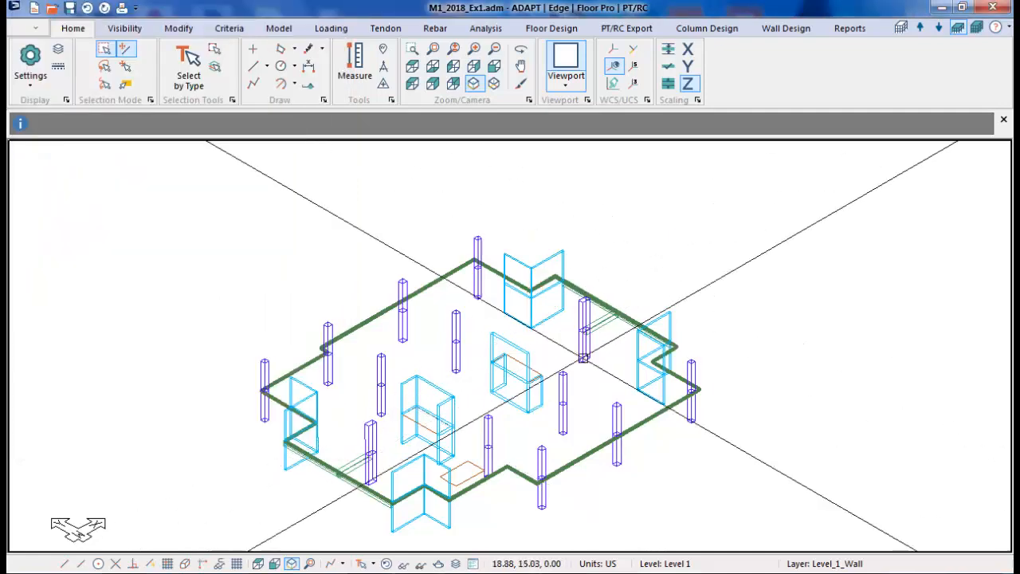
scroll(539, 375, "up", 3)
scroll(538, 374, "up", 3)
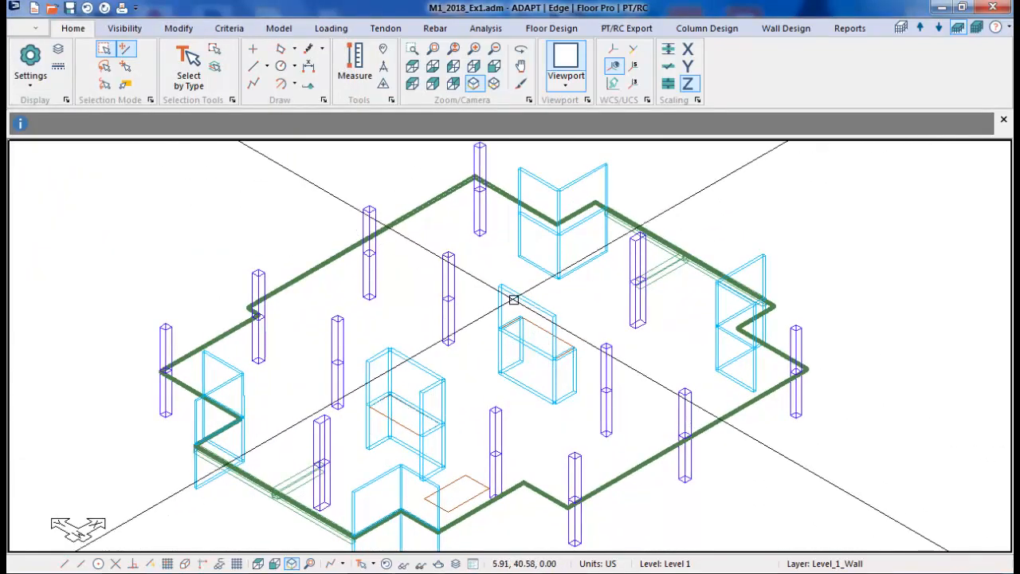
scroll(566, 380, "down", 2)
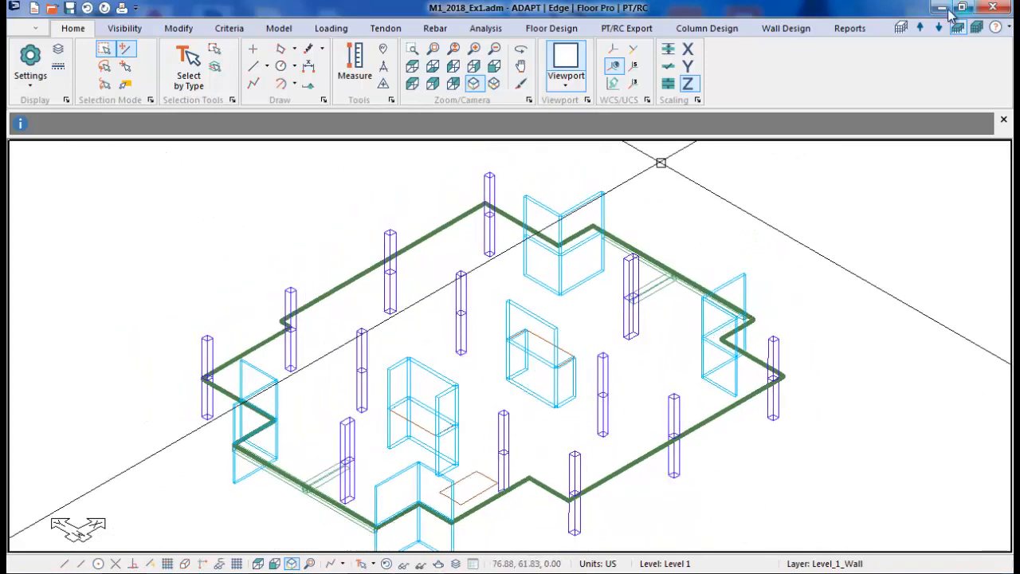
Step up through the building from Level 1 to Level 7, examining the framing and core walls on each level.
left_click(922, 28)
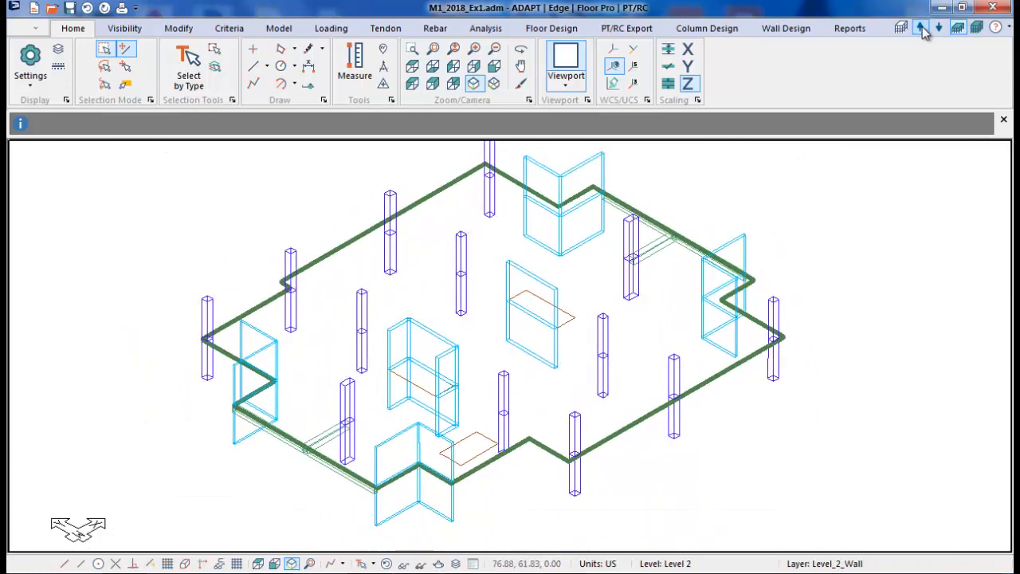
left_click(922, 29)
left_click(922, 28)
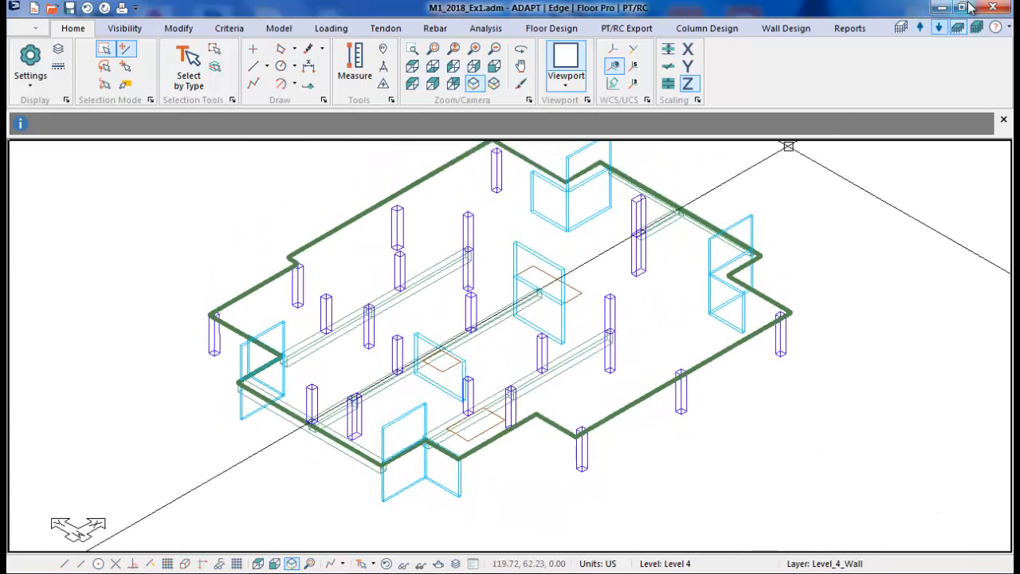
left_click(942, 30)
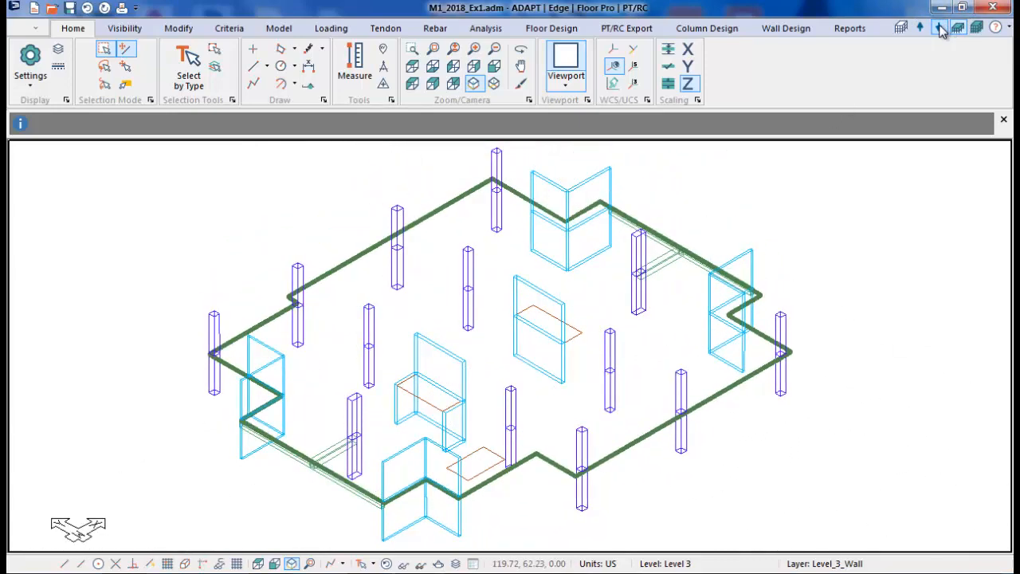
left_click(922, 29)
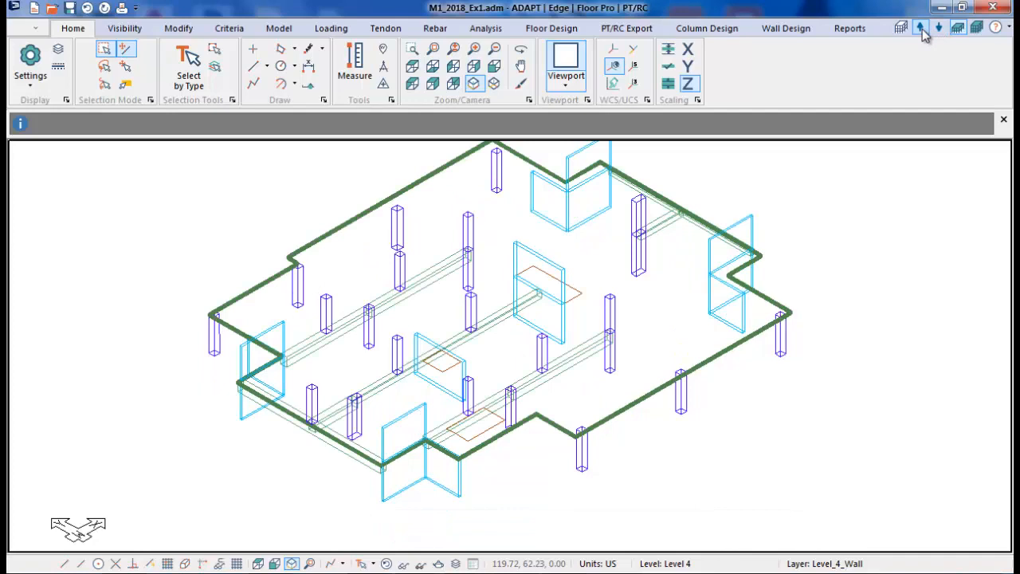
left_click(922, 29)
left_click(921, 29)
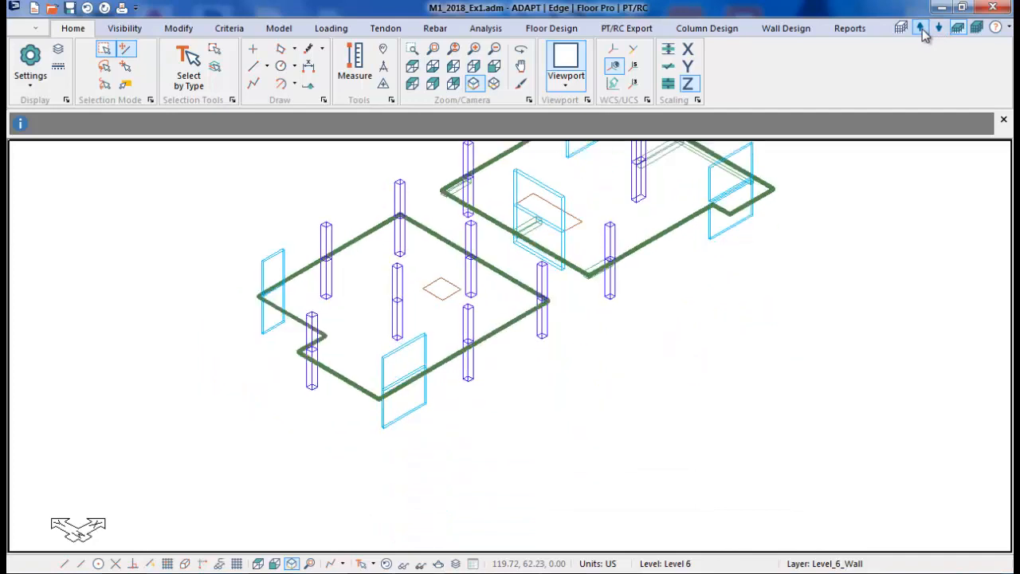
left_click(922, 29)
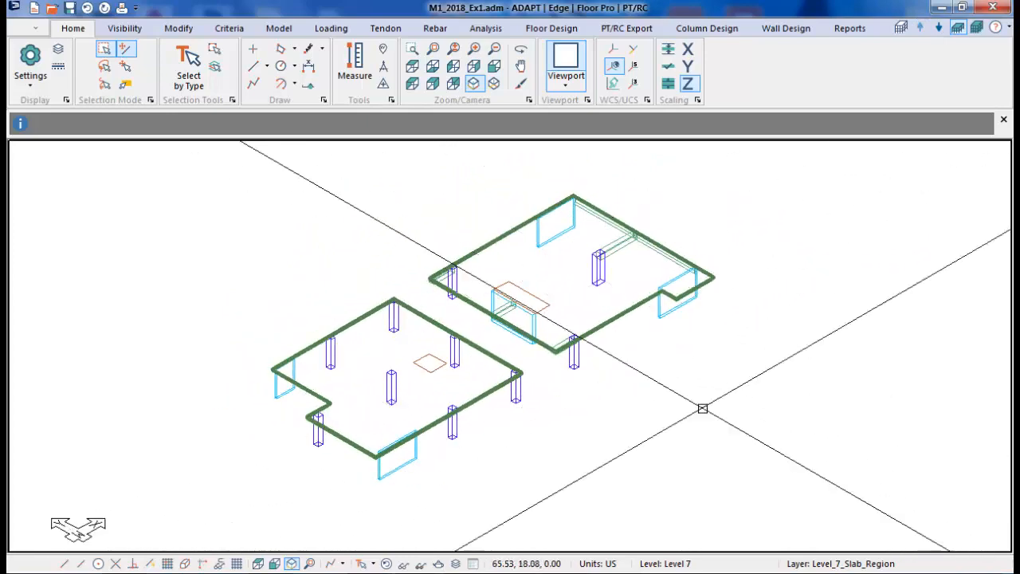
scroll(538, 330, "up", 1)
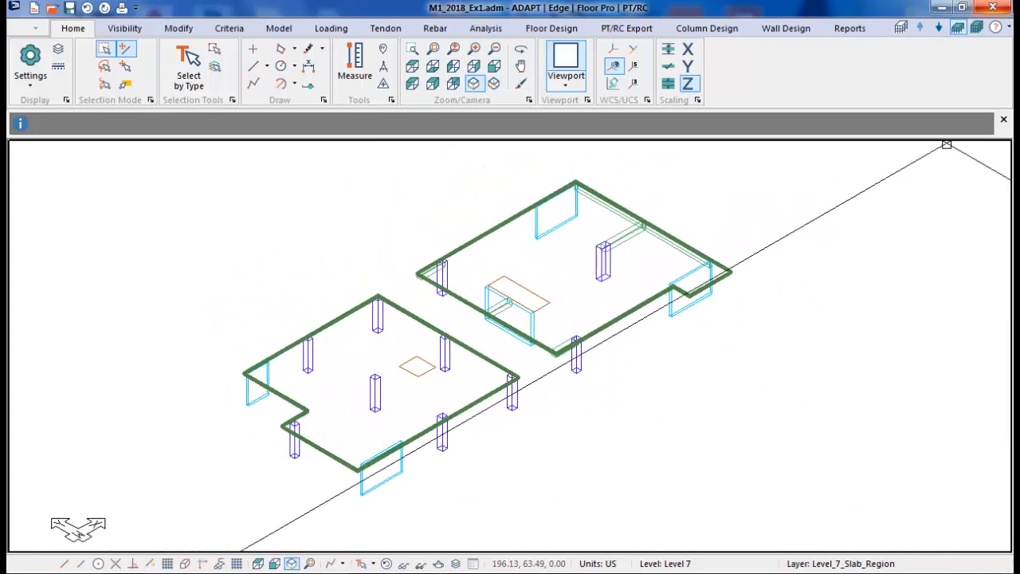
Step back down from Level 7 to Level 2, reviewing the walls and columns of each level.
left_click(939, 28)
left_click(939, 28)
left_click(939, 28)
left_click(939, 28)
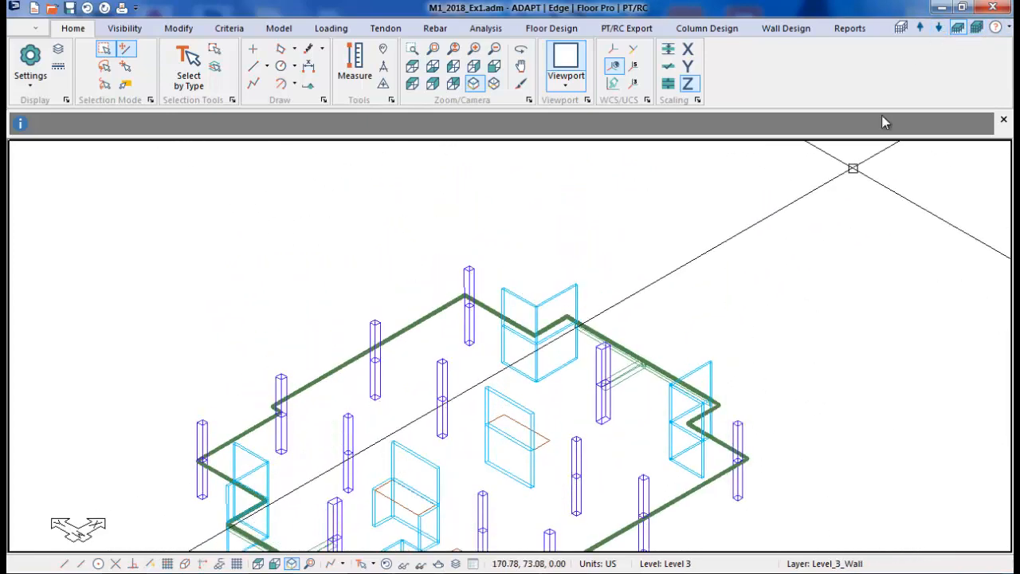
left_click(939, 28)
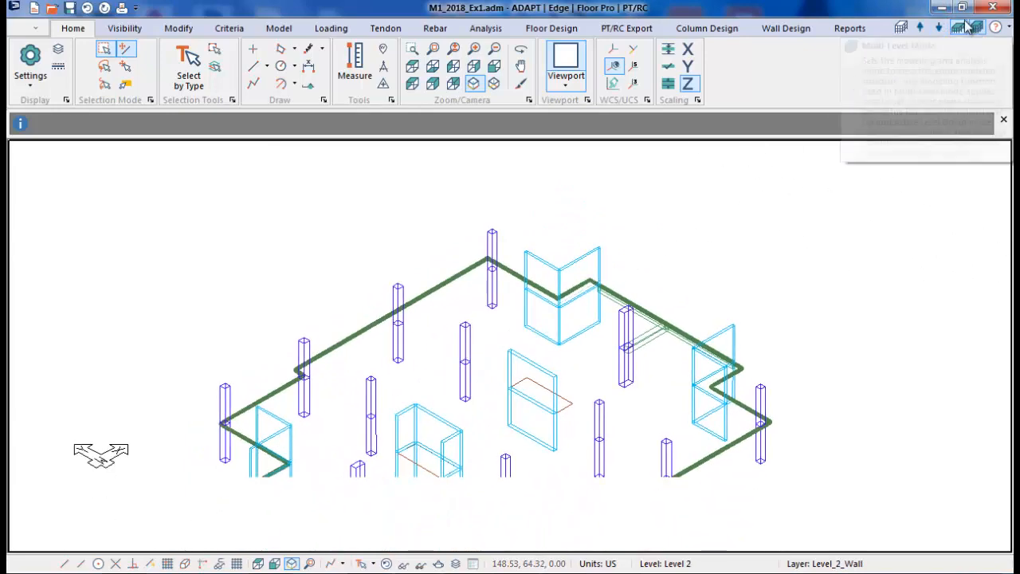
Set Level 1 as the active level in the Reference Plane Manager.
left_click(901, 28)
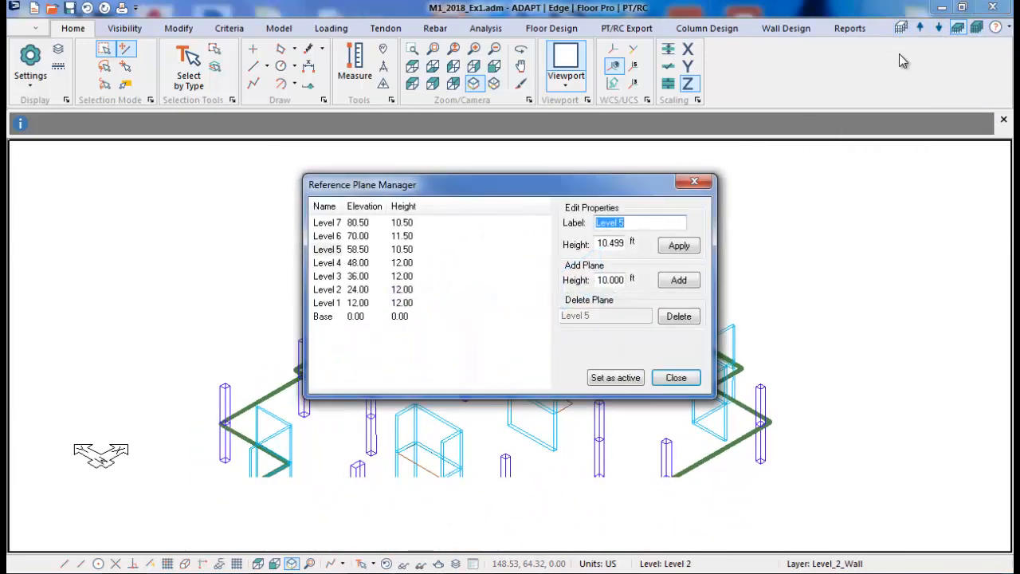
left_click(329, 303)
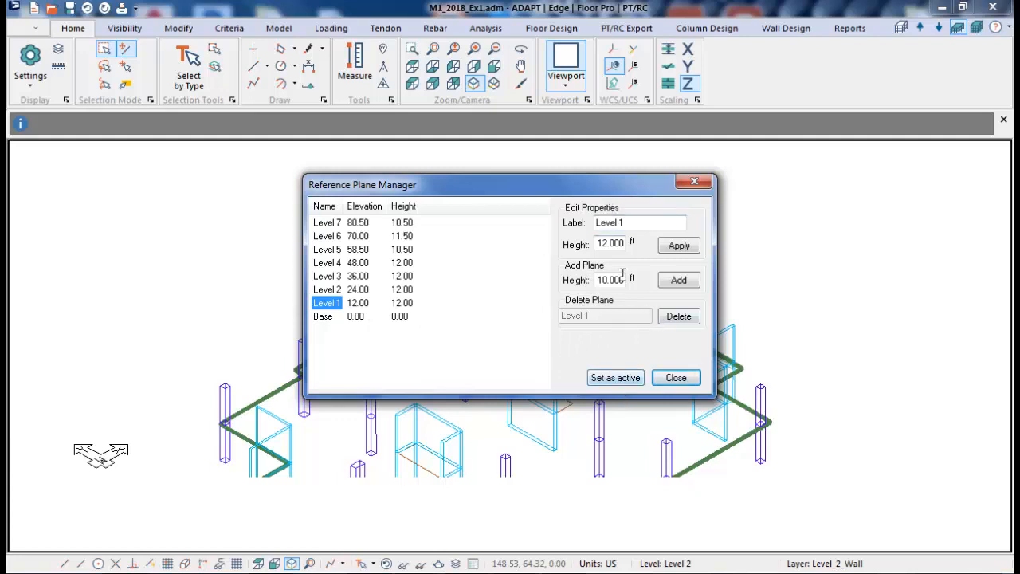
left_click(630, 382)
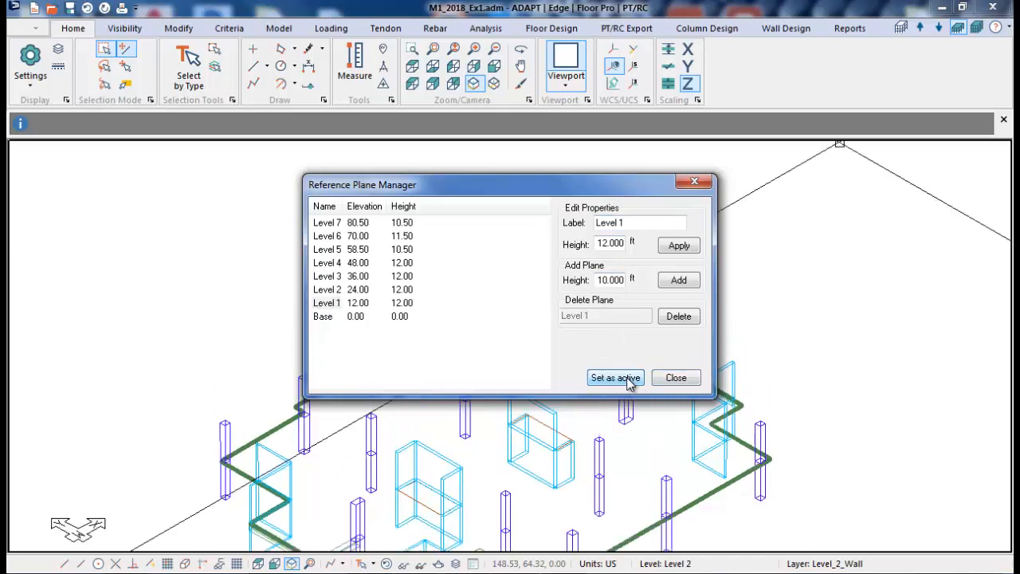
left_click(675, 378)
Copy the two short side walls of the rear core on Level 1 vertically up to the existing planes above, and clear the selection.
scroll(567, 404, "down", 2)
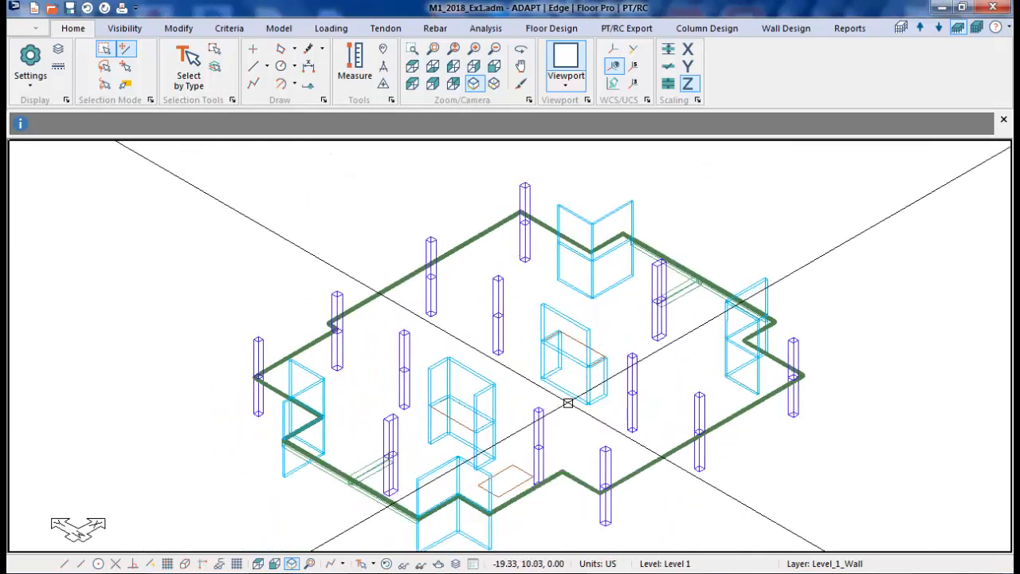
scroll(549, 386, "up", 1)
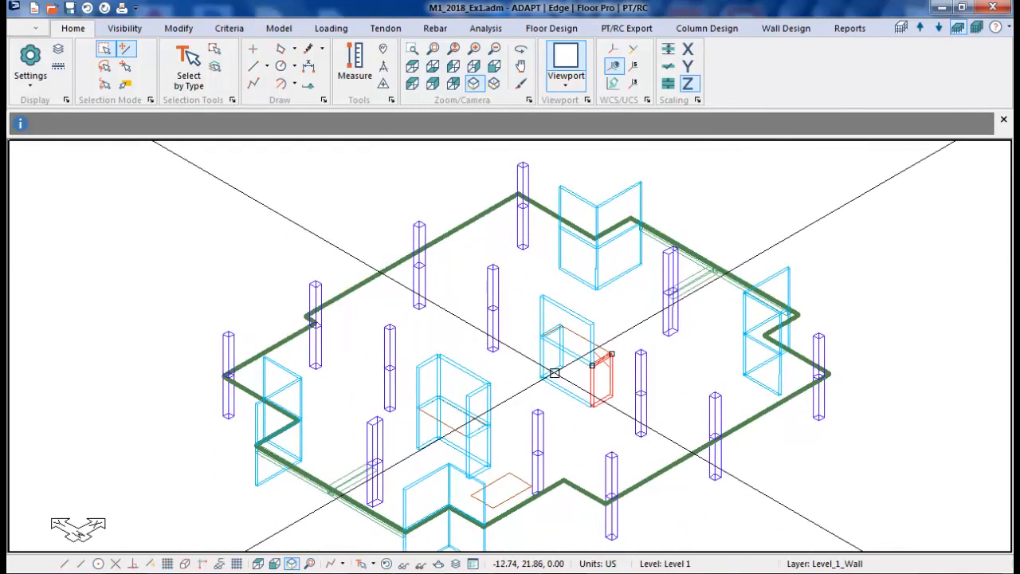
left_click(554, 373, "ctrl")
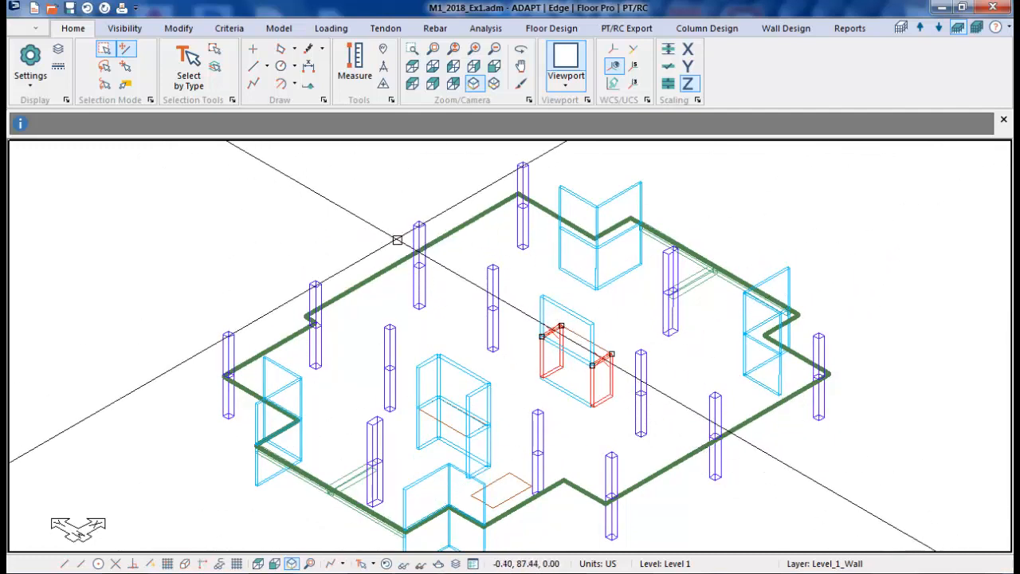
left_click(176, 27)
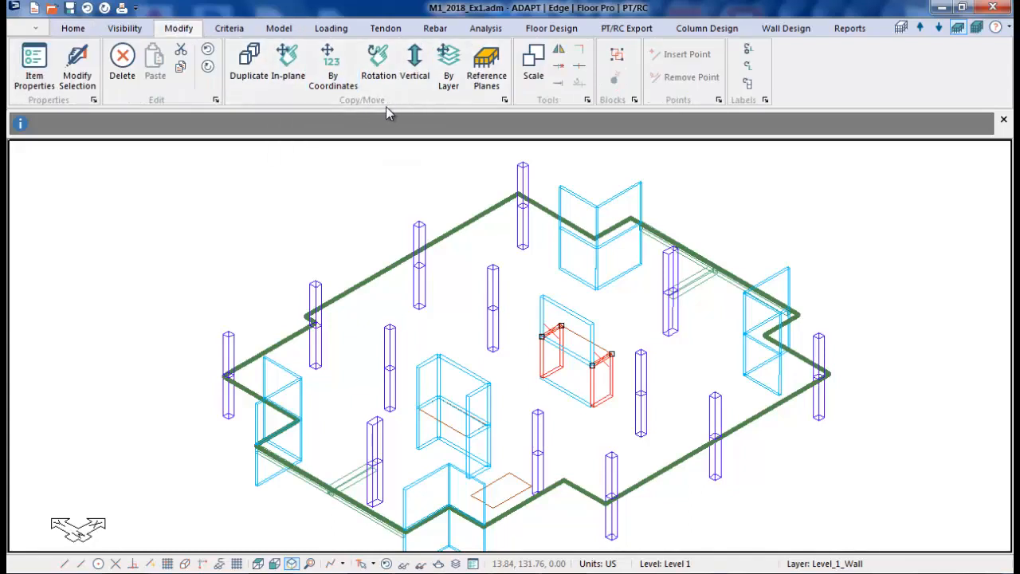
left_click(413, 70)
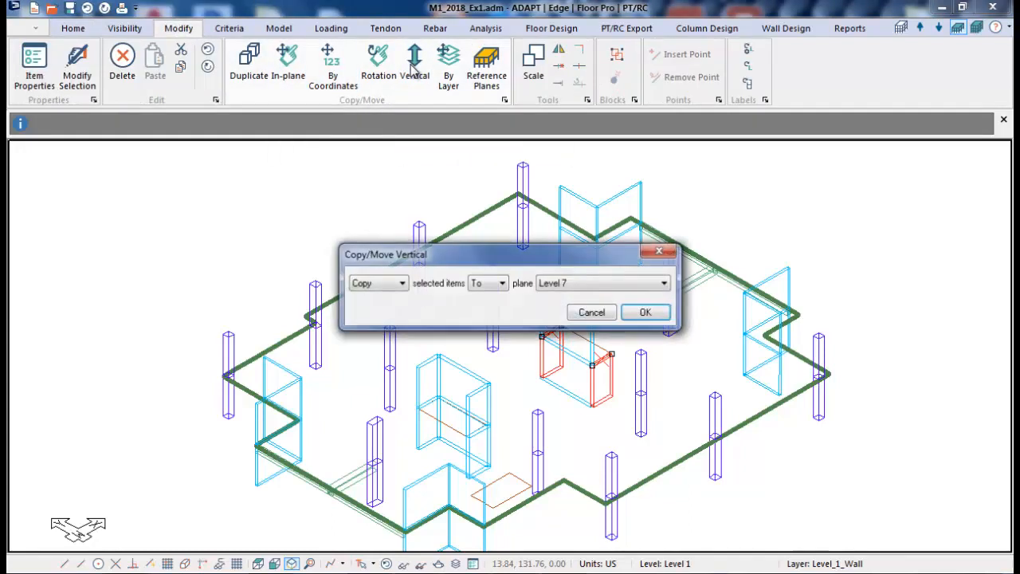
left_click(483, 290)
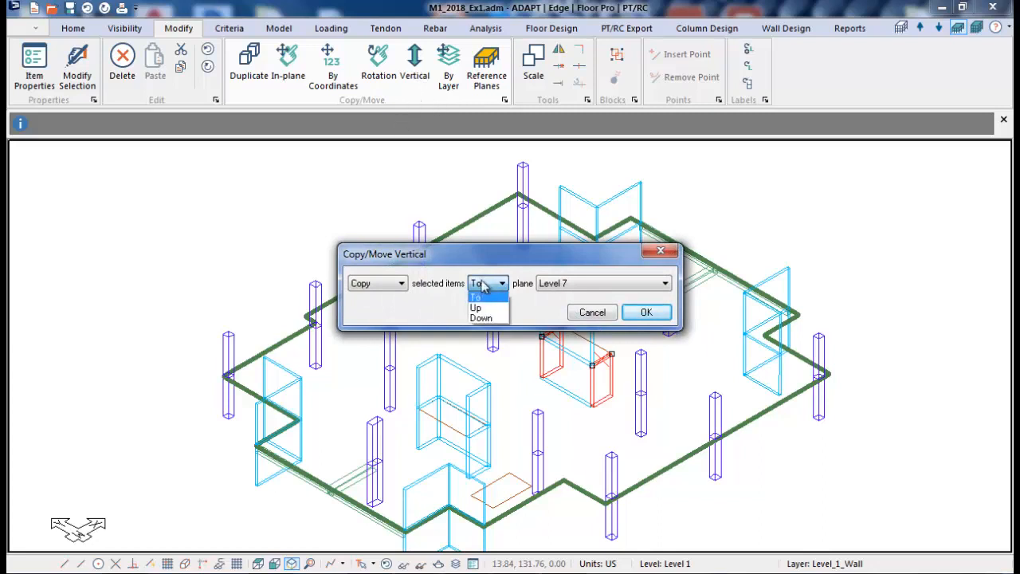
left_click(482, 307)
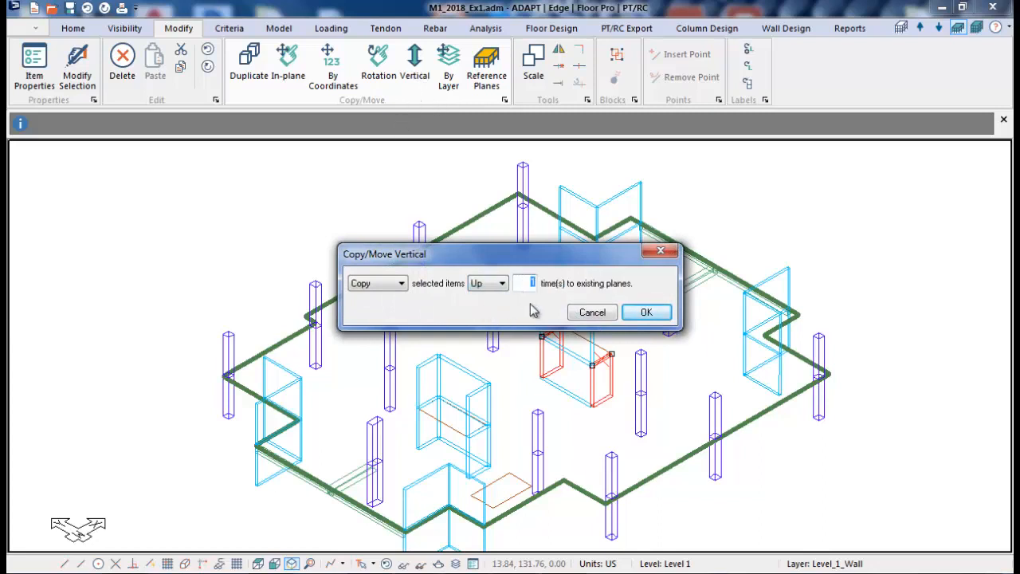
left_click(646, 312)
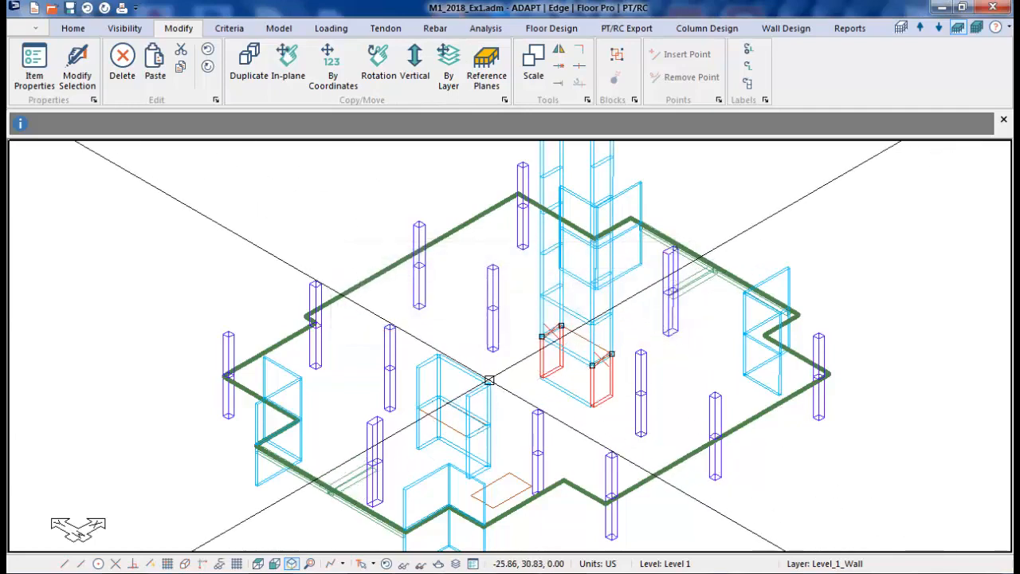
scroll(566, 292, "down", 3)
key("Escape")
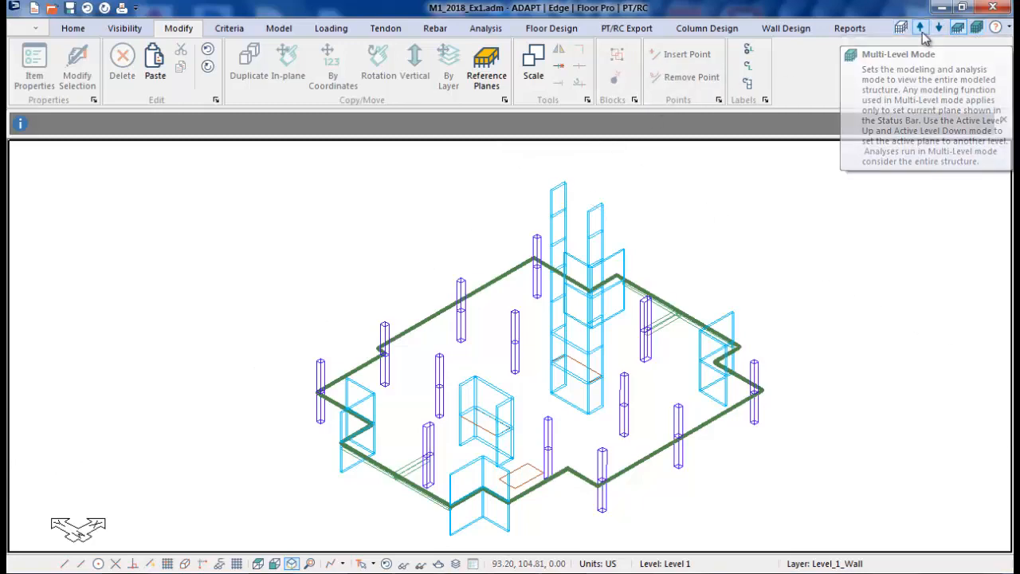
Switch to Multi-Level mode and examine the whole building with the copied core walls in the isometric view.
left_click(977, 26)
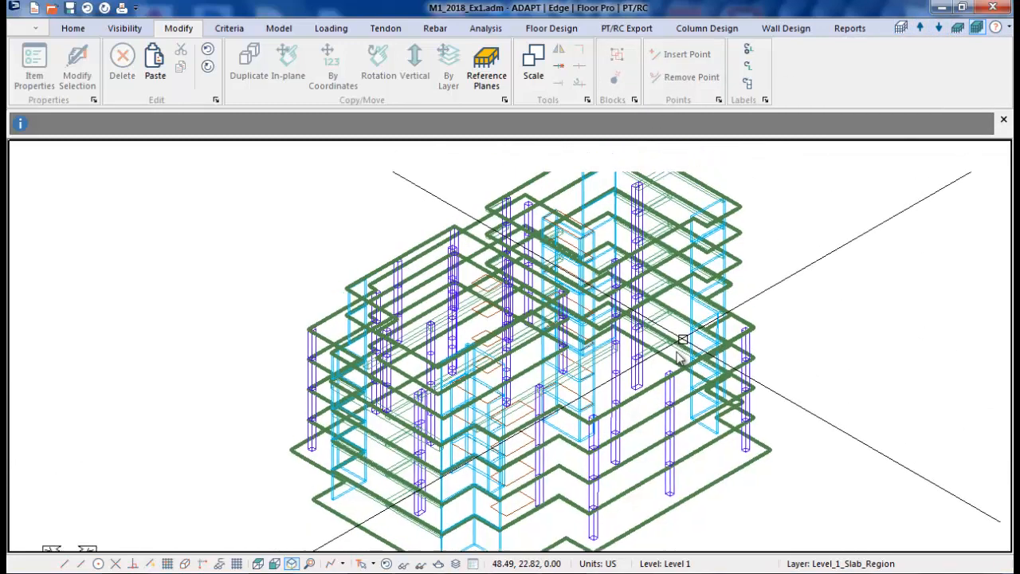
middle_click_drag(683, 340, 672, 352)
middle_click_drag(497, 261, 514, 236)
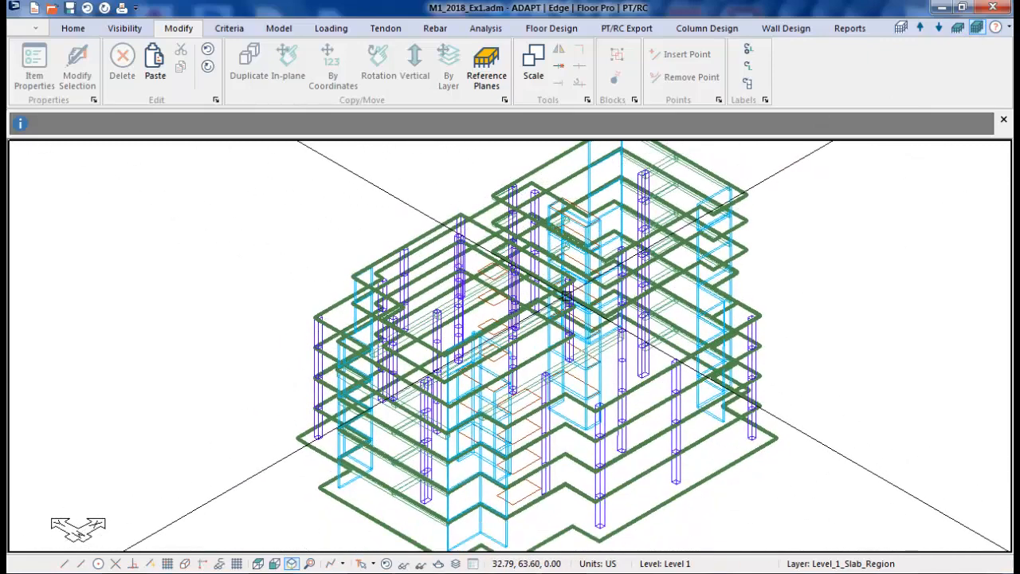
scroll(566, 299, "down", 1)
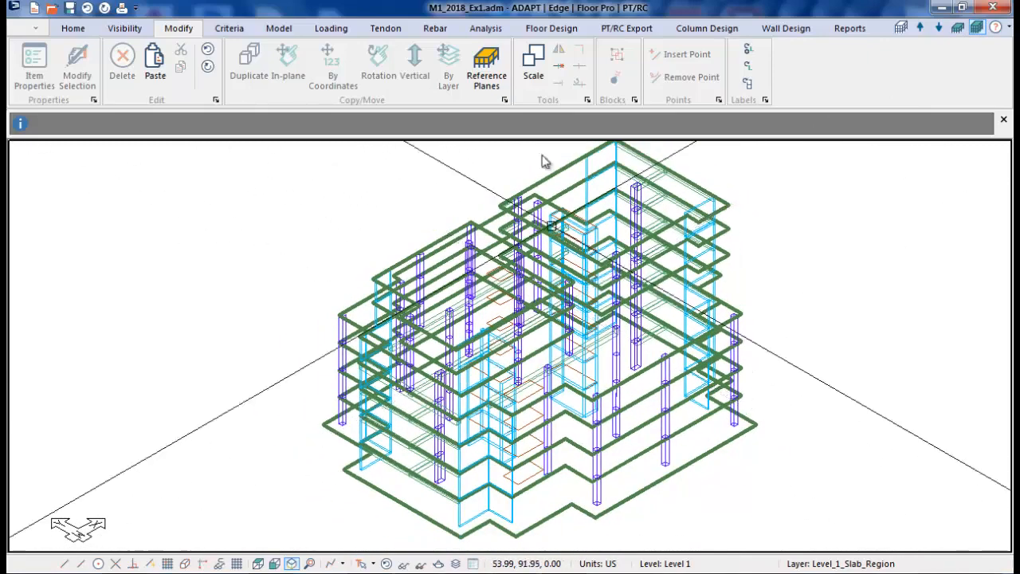
scroll(484, 235, "down", 1)
scroll(485, 235, "down", 1)
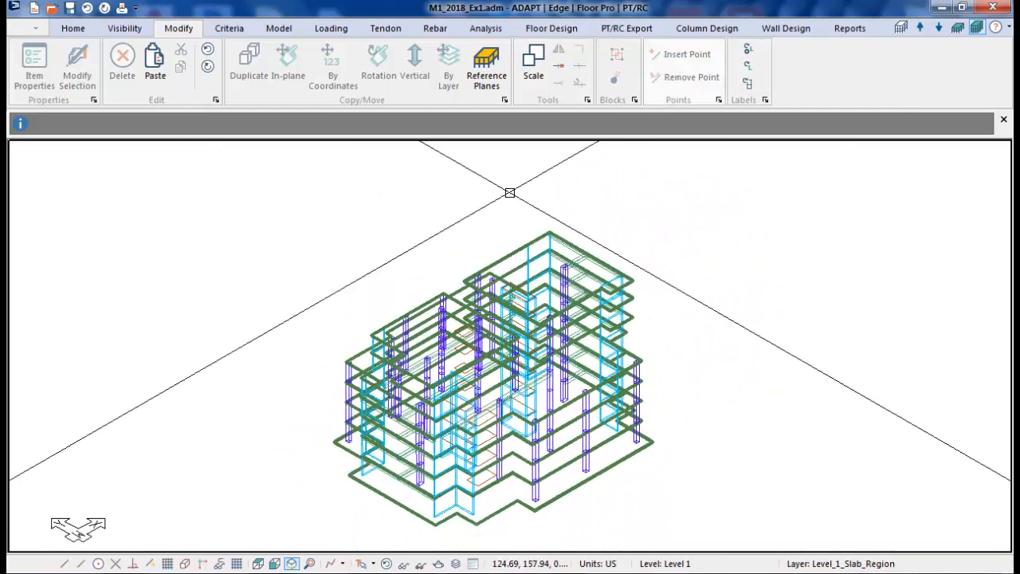
View the building in side and front elevation and review the level elevations and heights in the Reference Plane Manager.
left_click(134, 30)
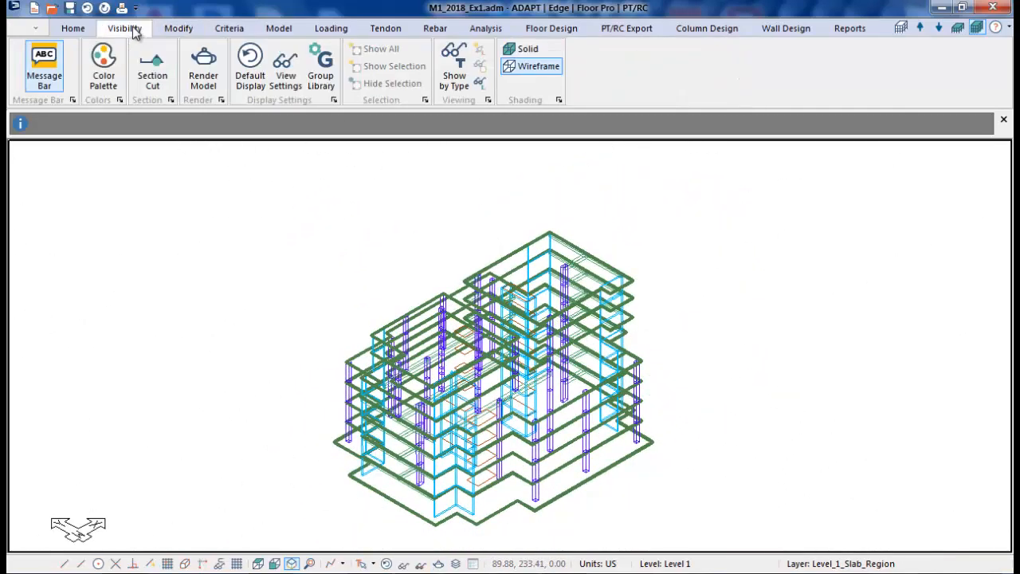
left_click(73, 28)
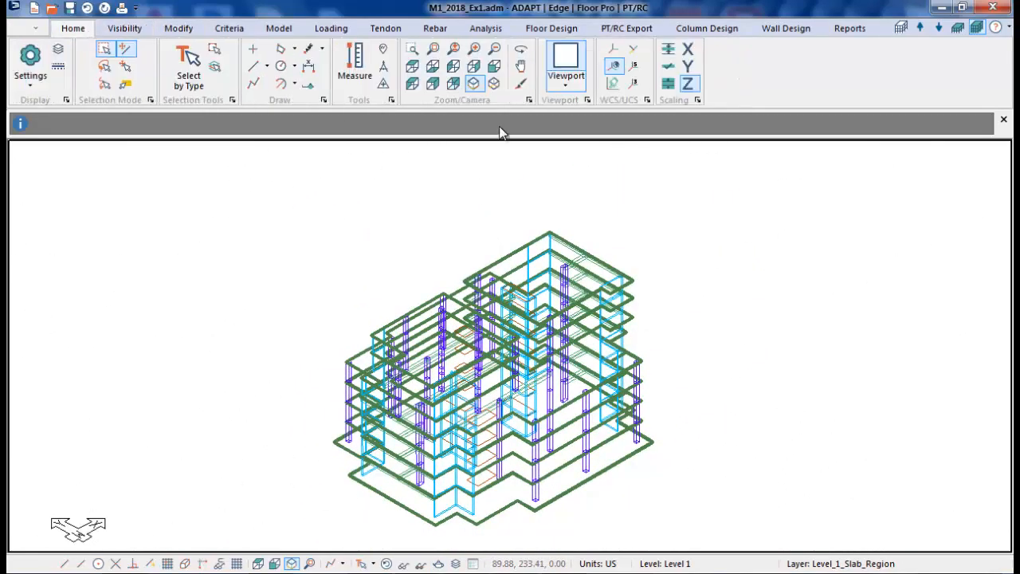
left_click(455, 67)
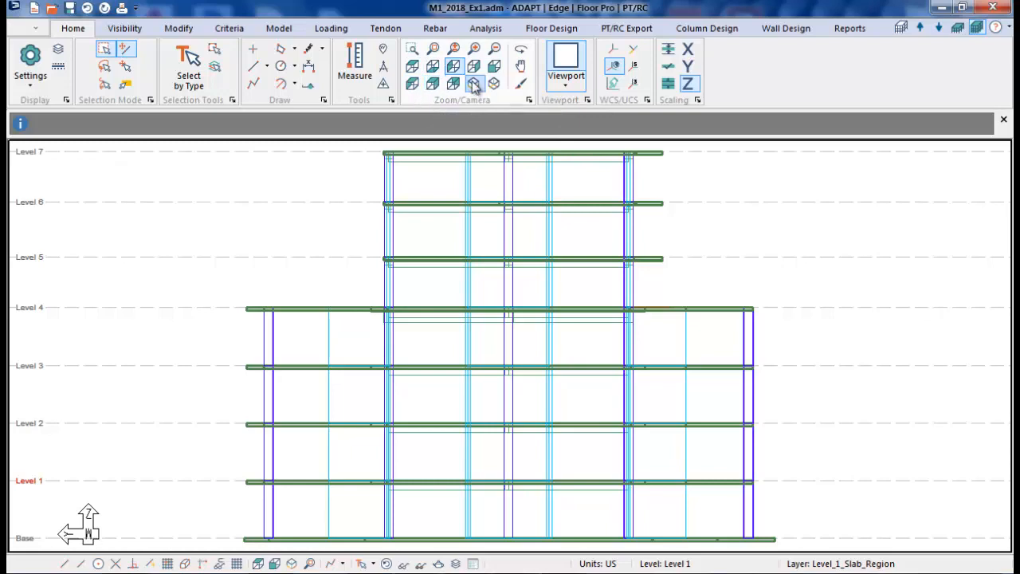
left_click(495, 66)
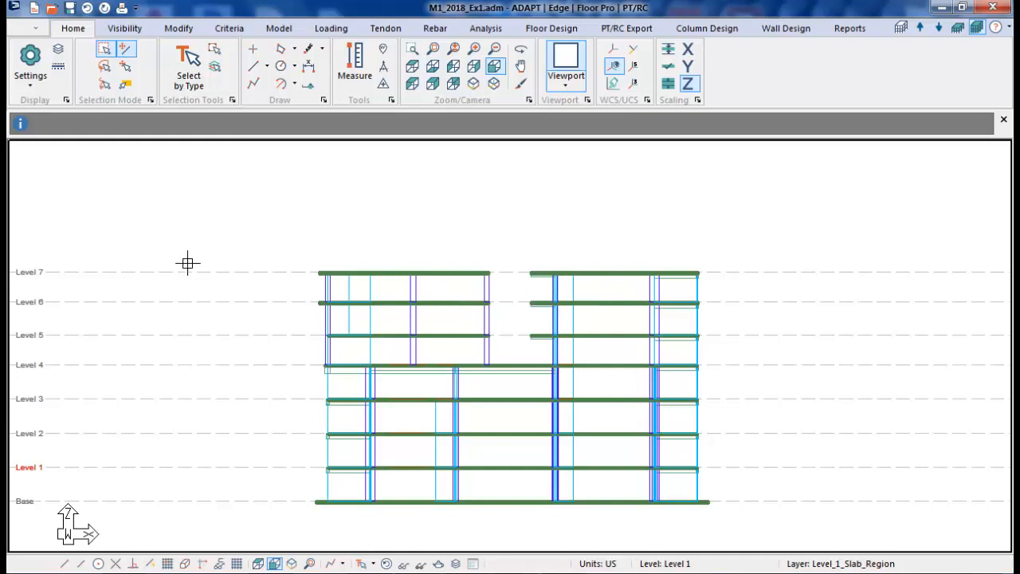
left_click(901, 28)
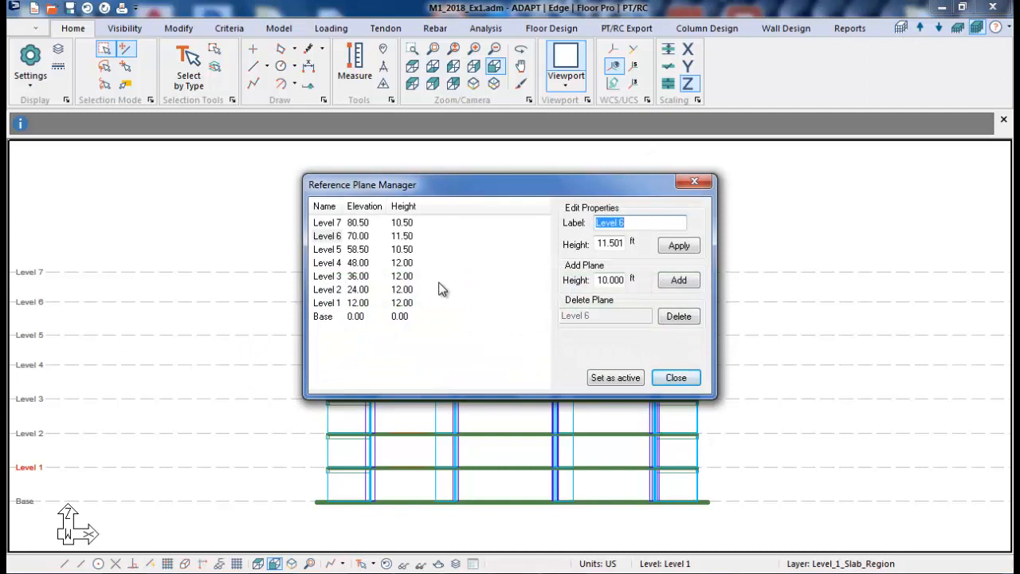
left_click(676, 377)
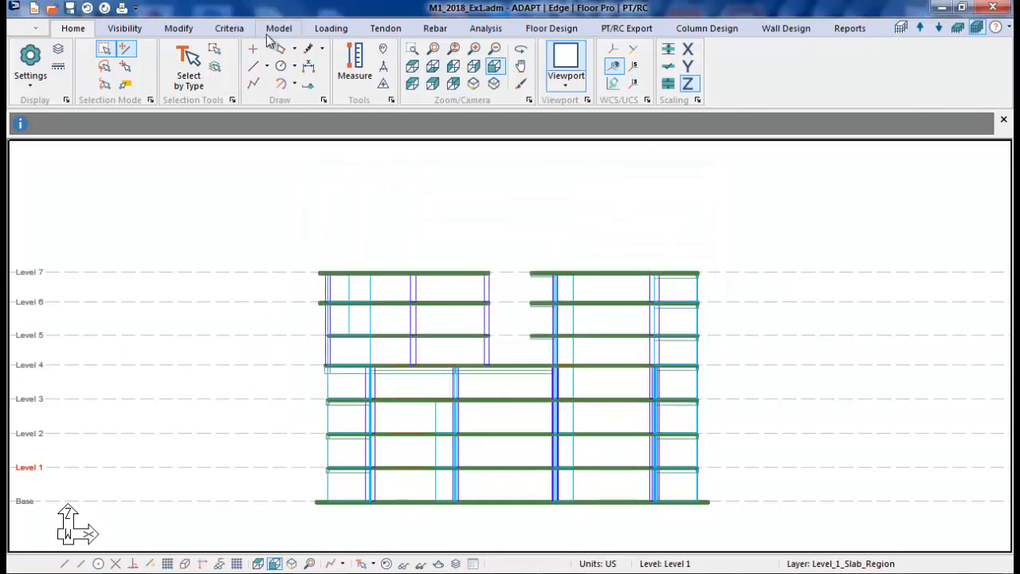
Add two reference planes above Level 7, each with a height of 10.000 ft, using the Story Manager.
left_click(275, 30)
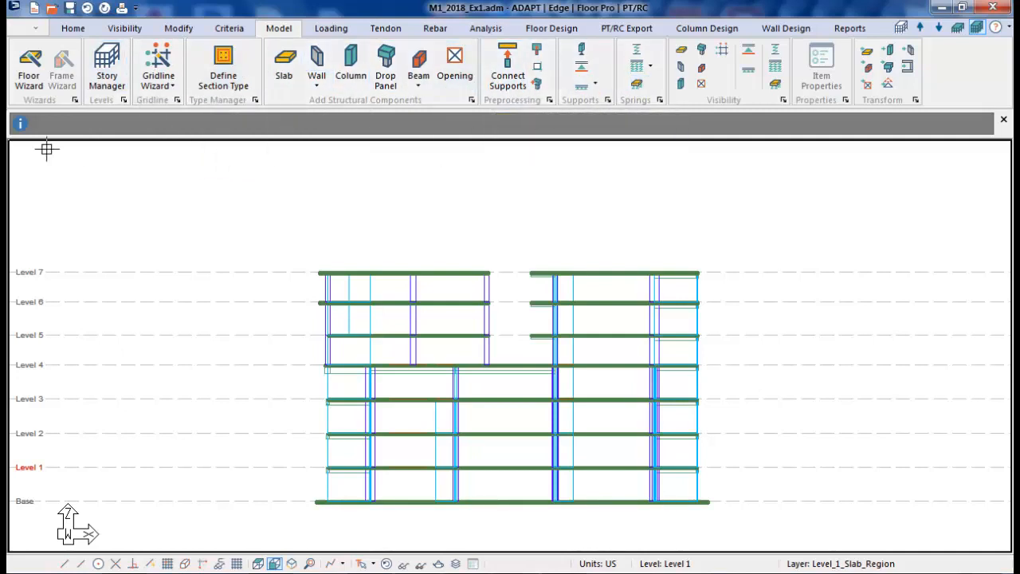
left_click(107, 70)
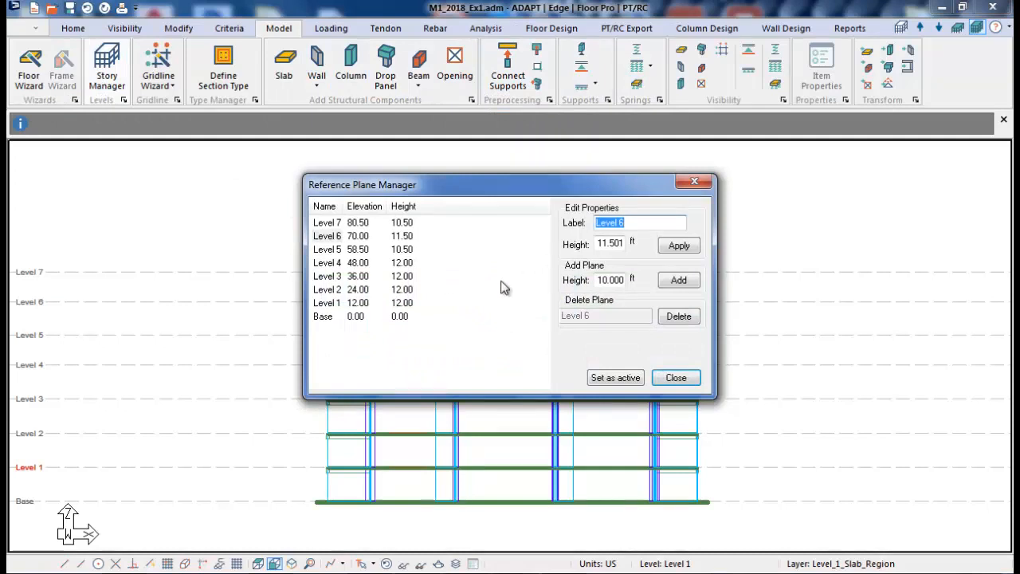
left_click(321, 224)
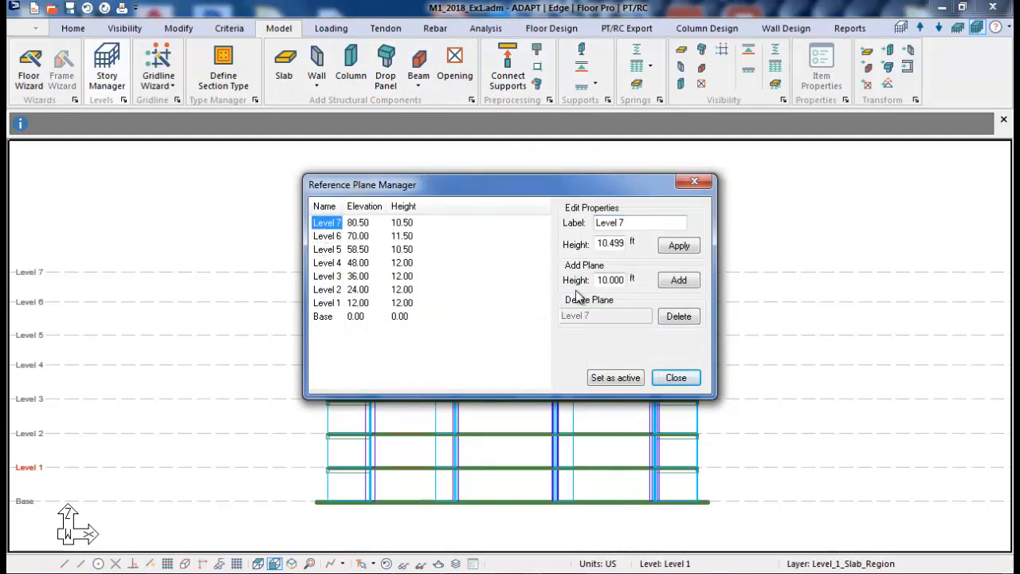
left_click(675, 285)
left_click(675, 286)
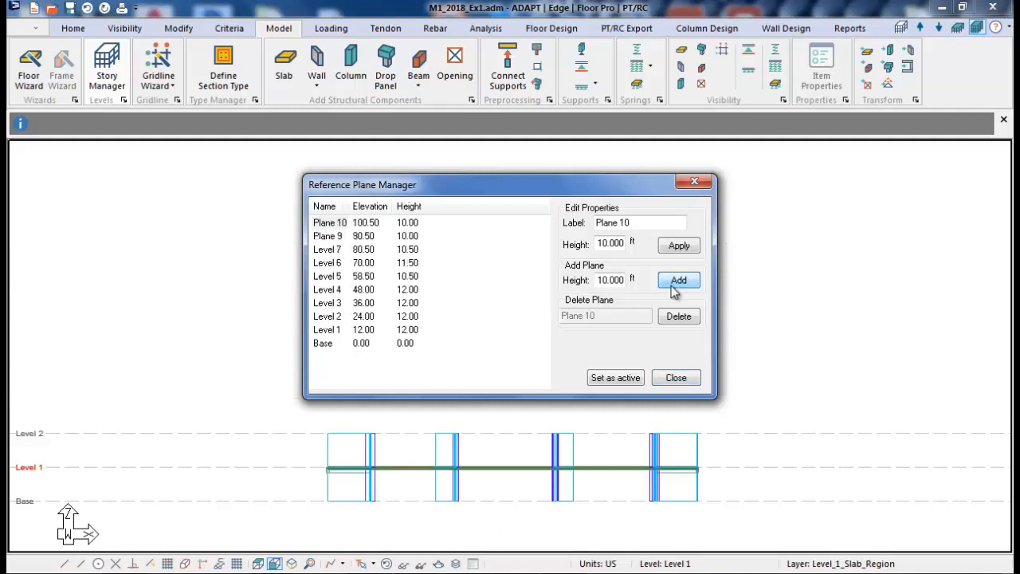
Add one more reference plane with a height of 10.000 ft, and relabel Plane 9 as Level 8.
left_click(674, 285)
left_click(333, 250)
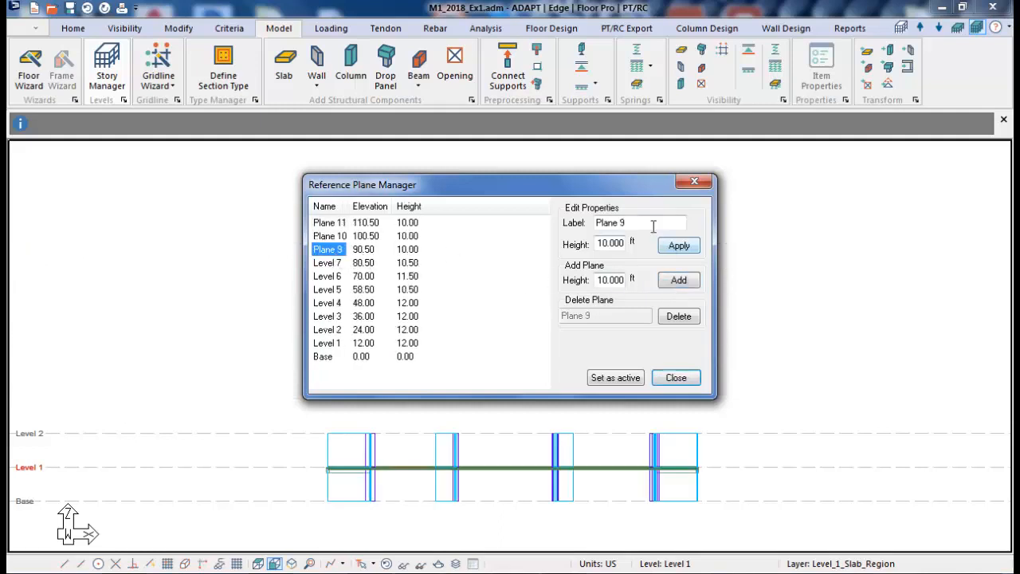
left_click(653, 226)
type("Level 8")
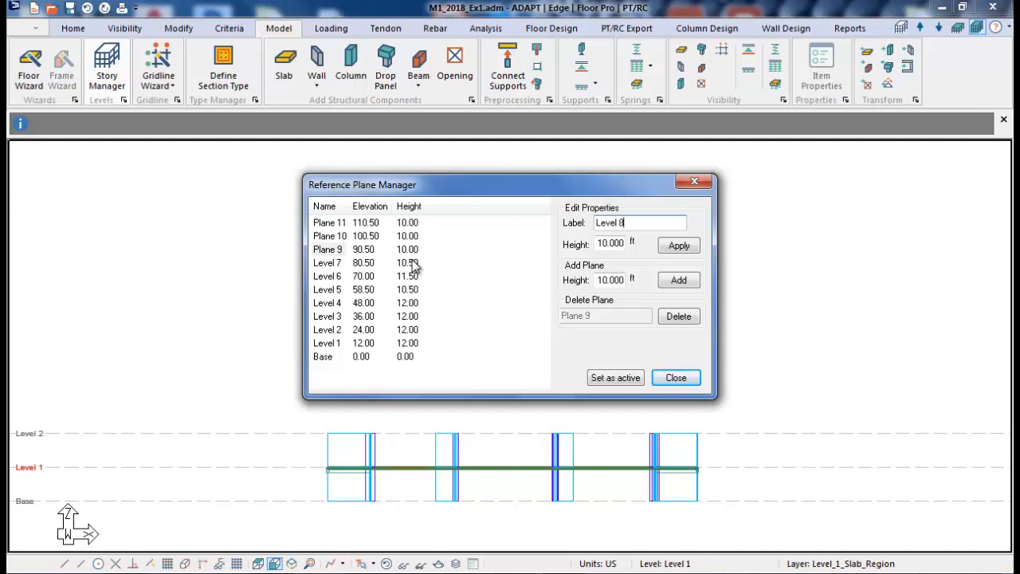
left_click(327, 276)
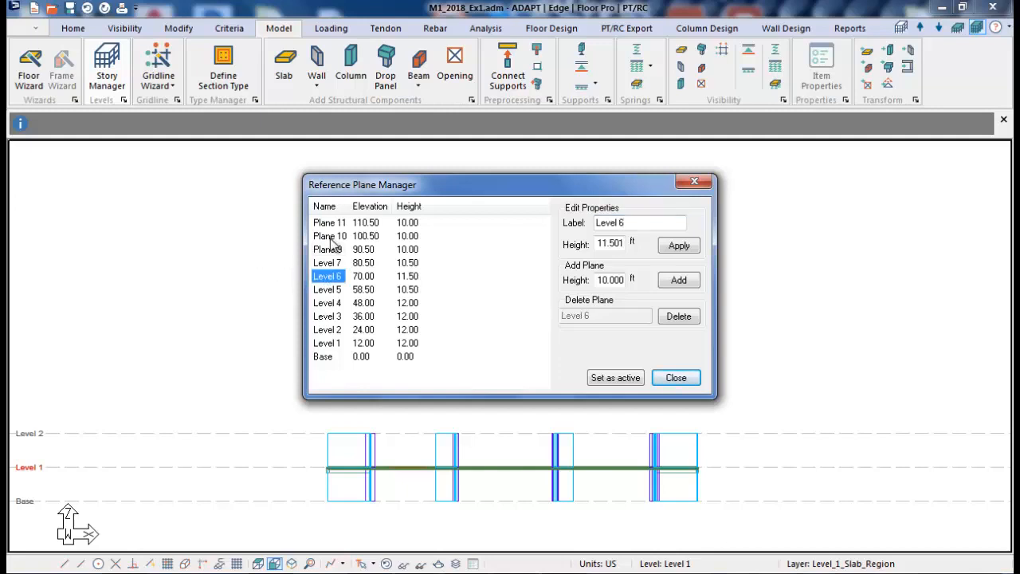
left_click(332, 249)
left_click(678, 246)
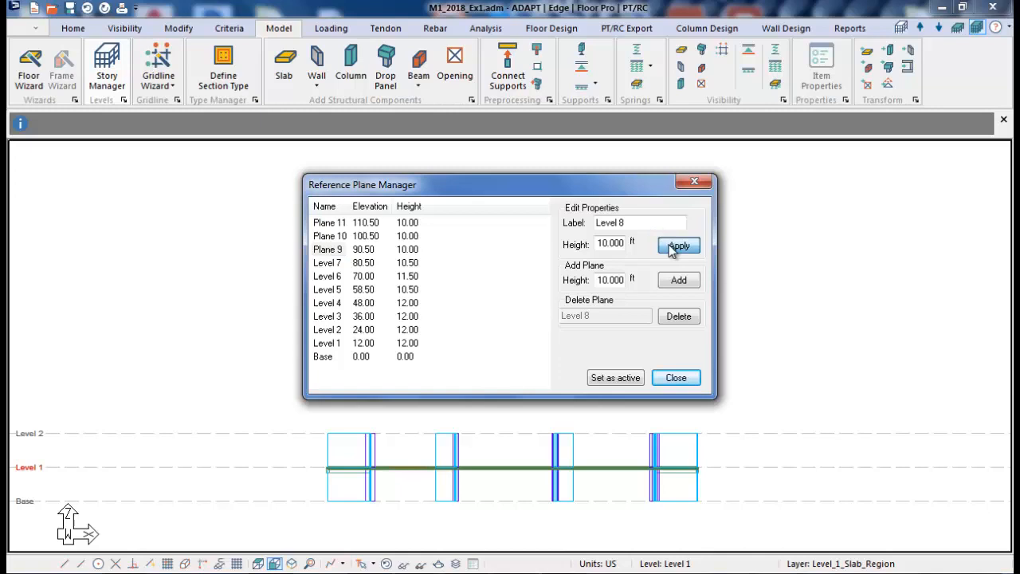
Relabel reference plane Plane 10 as Level 9.
left_click(334, 236)
left_click_drag(638, 226, 592, 225)
type("L")
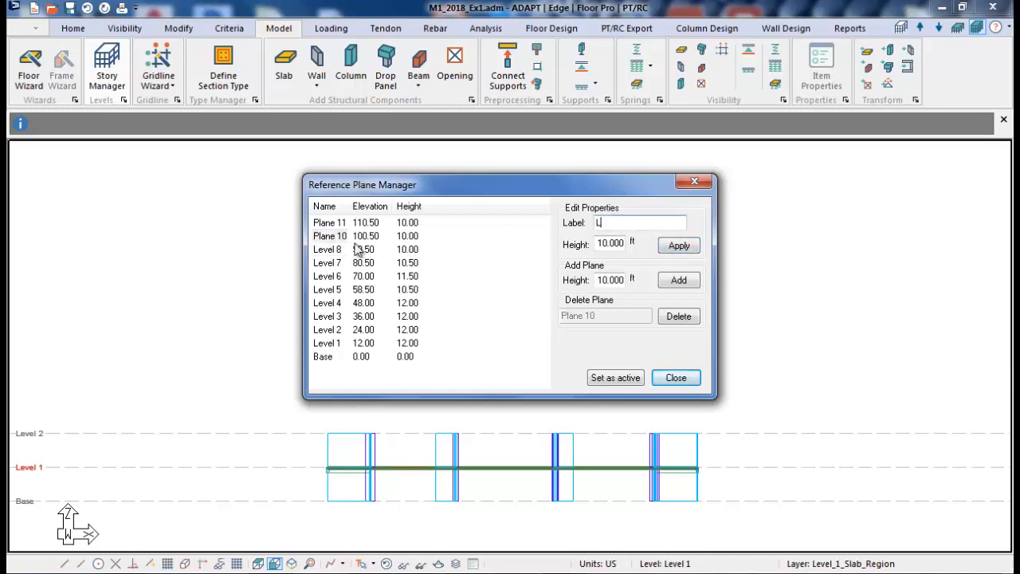
type("evel 9")
left_click(678, 247)
Relabel reference plane Plane 11 as Level 10 and close the Reference Plane Manager.
left_click(331, 224)
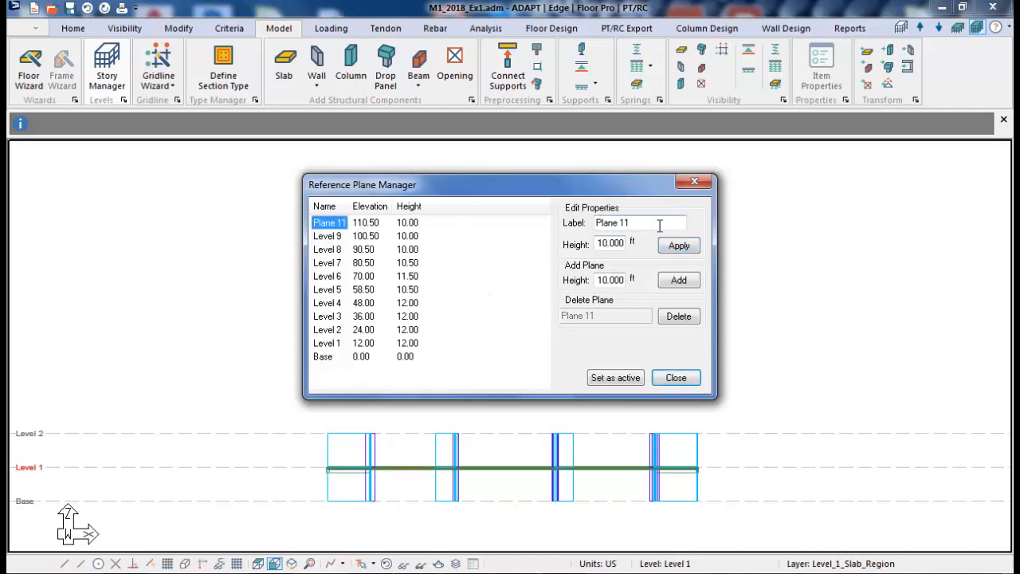
left_click_drag(660, 225, 594, 225)
type("Level 10")
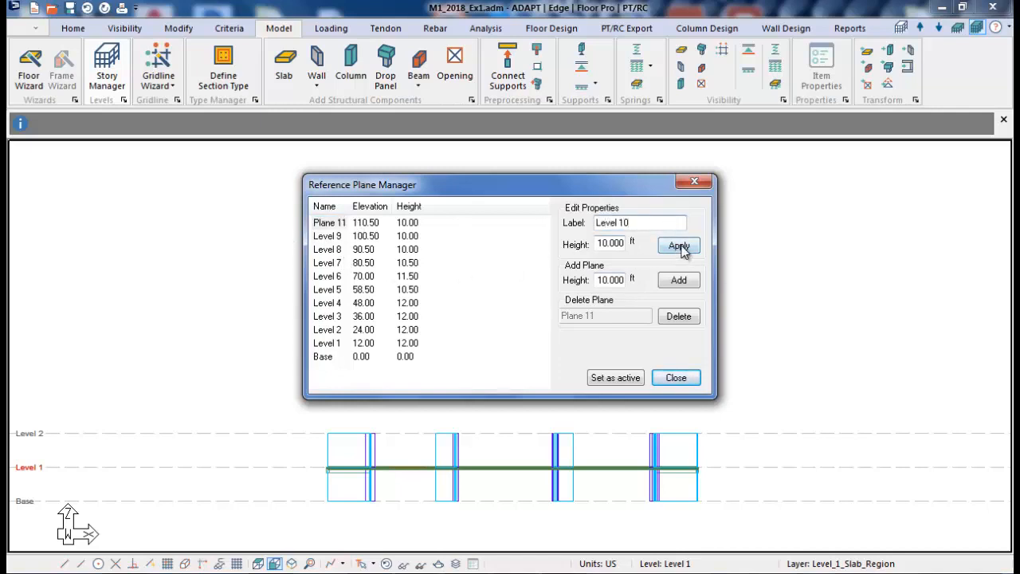
left_click(680, 247)
left_click(679, 379)
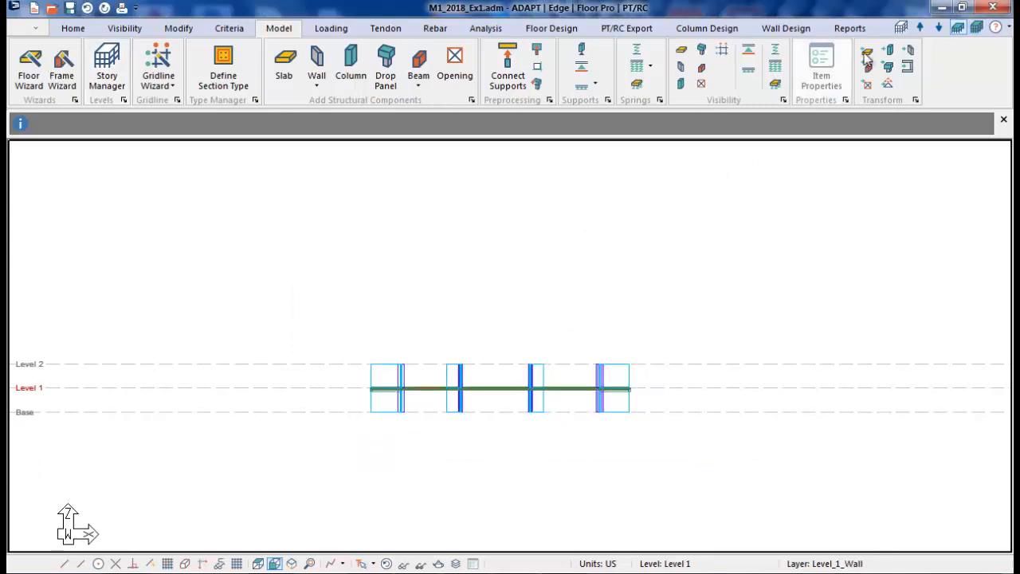
Go up through the single levels from Level 1 to Level 5 in elevation, and return to Multi-Level mode.
left_click(920, 28)
left_click(920, 28)
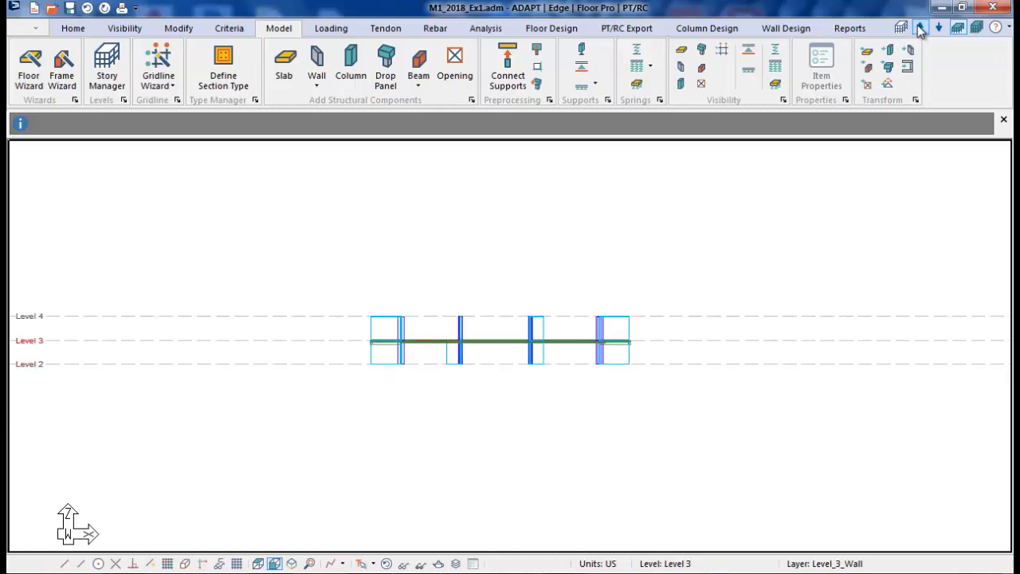
left_click(920, 28)
left_click(921, 28)
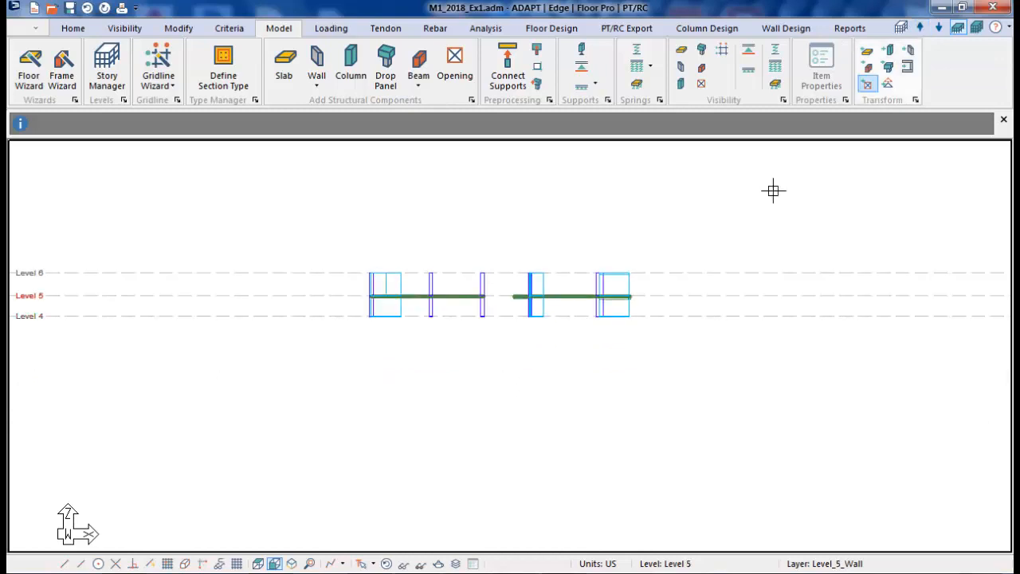
left_click(976, 29)
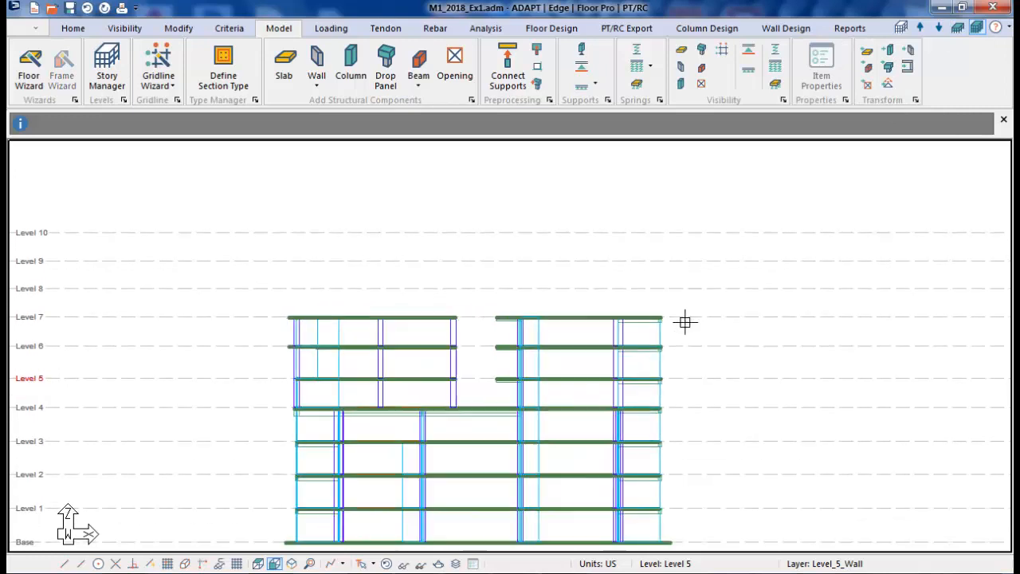
Select the Level 7 slabs with their walls and columns in the front elevation and copy them vertically up 3 times to the existing planes.
left_click_drag(690, 325, 323, 295)
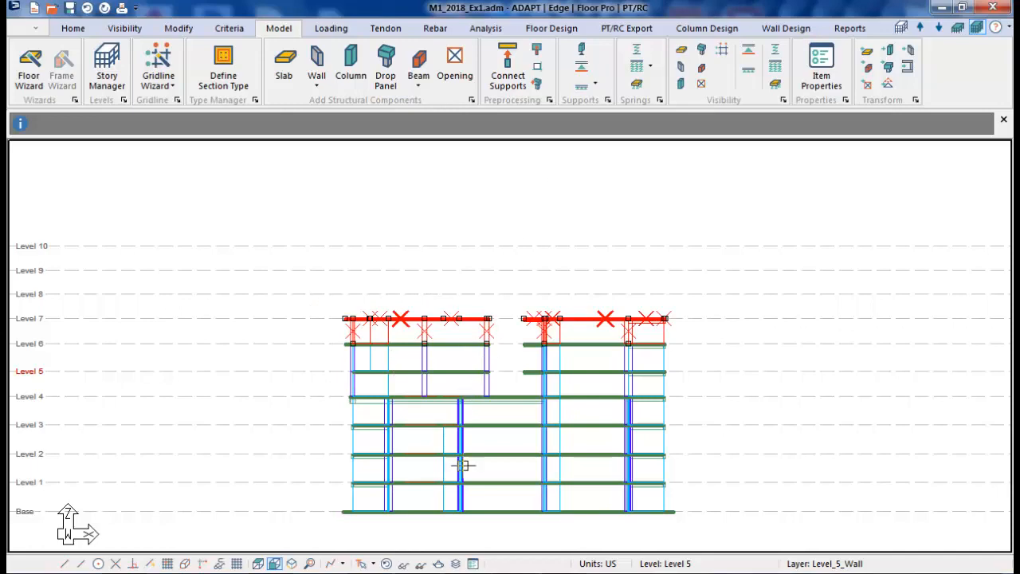
left_click(292, 564)
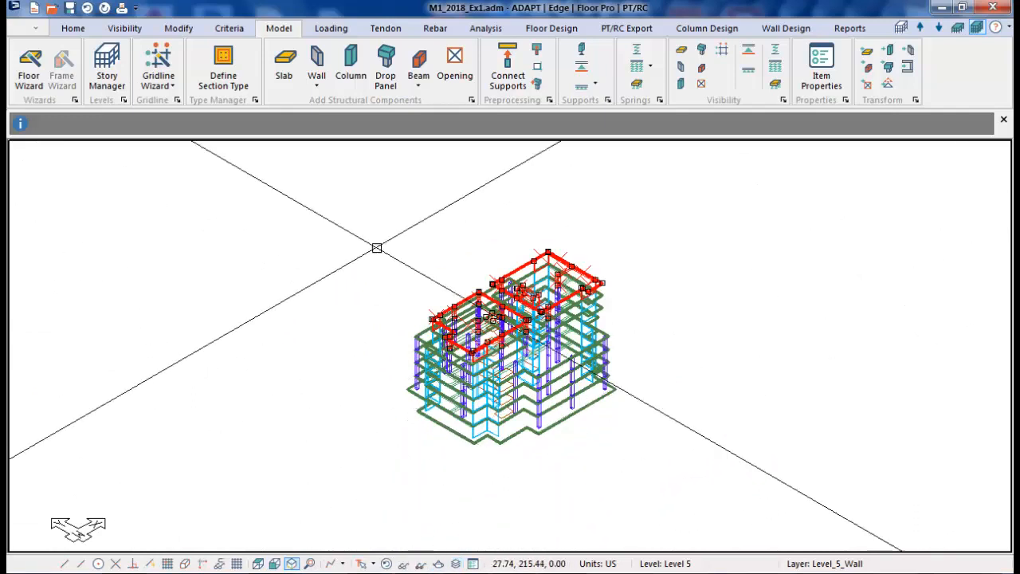
left_click(277, 565)
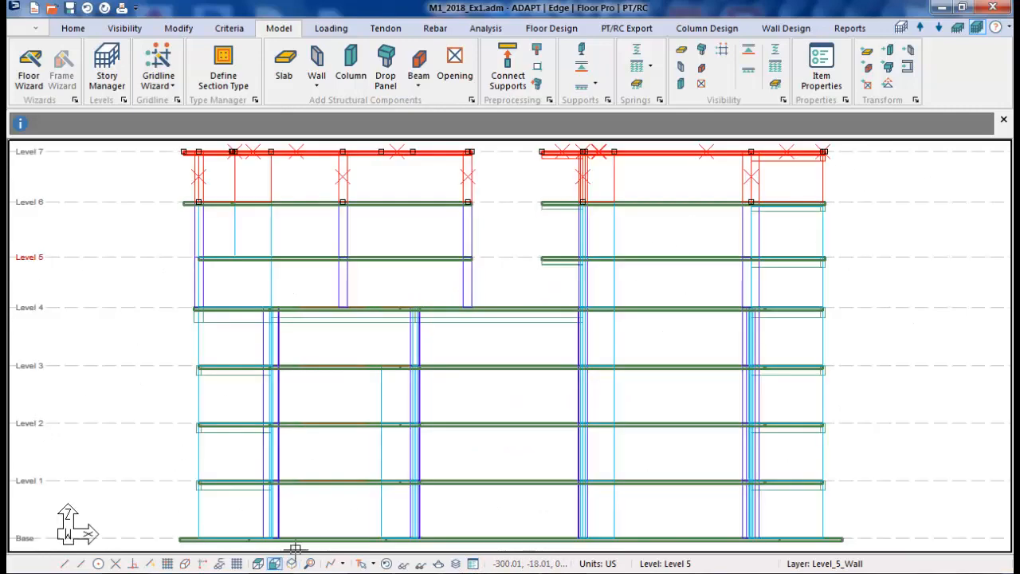
scroll(519, 489, "down", 3)
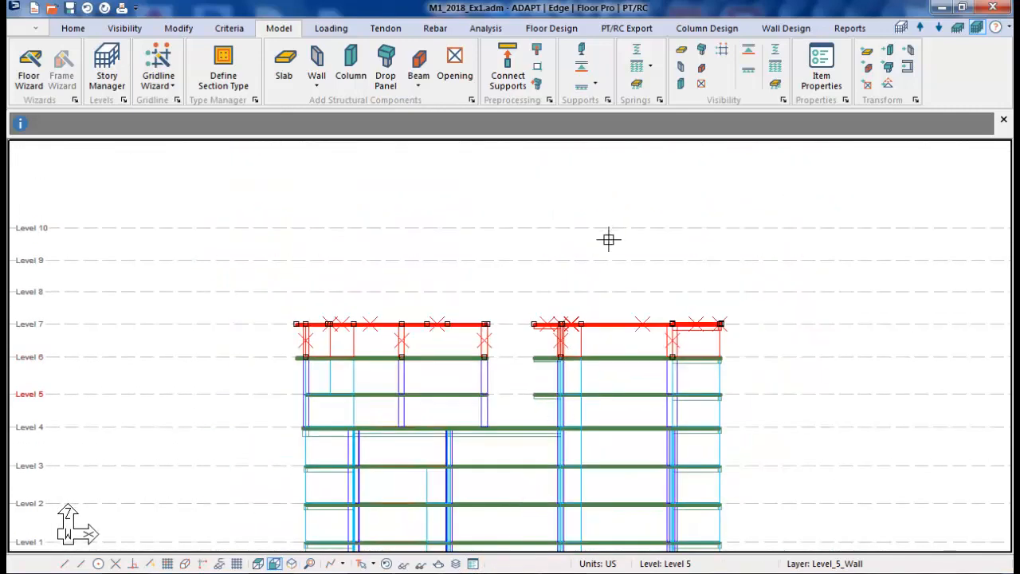
left_click(181, 30)
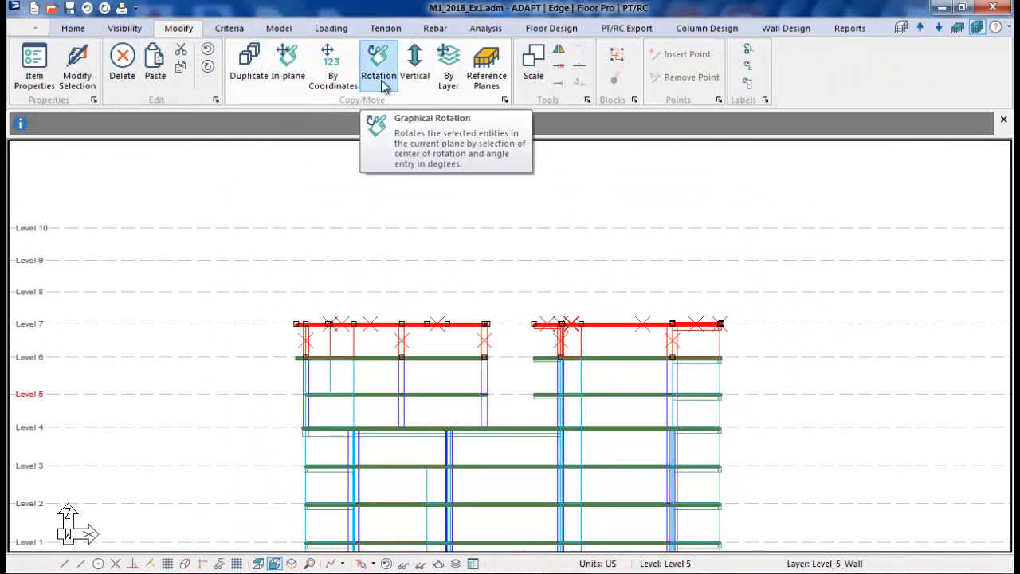
left_click(414, 79)
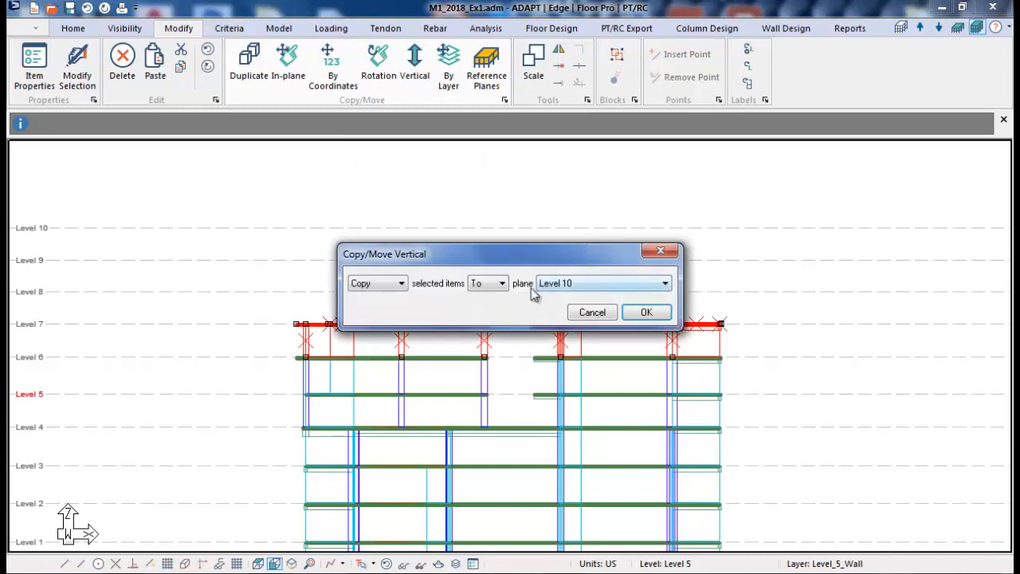
left_click(494, 285)
left_click(484, 306)
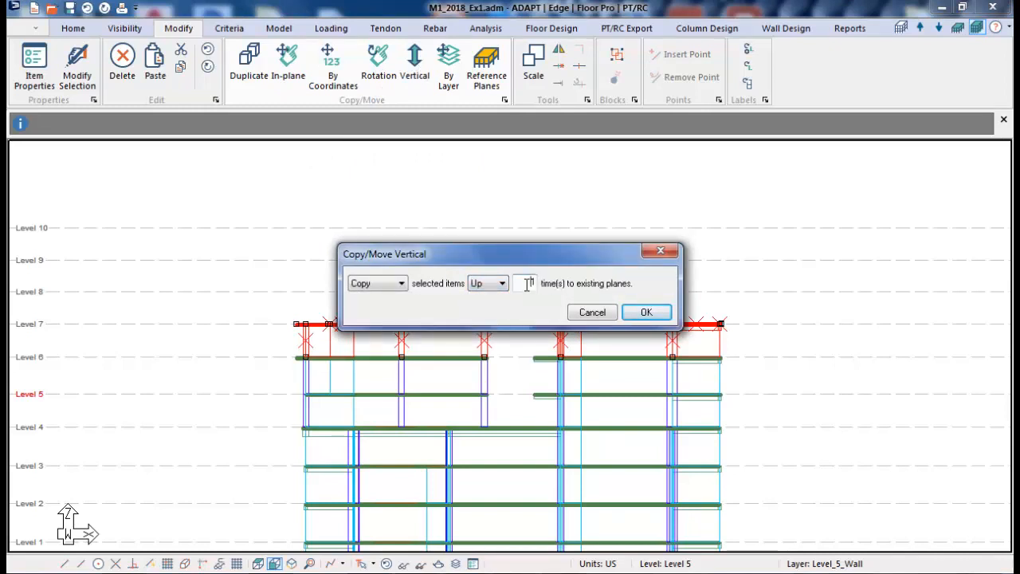
left_click(649, 313)
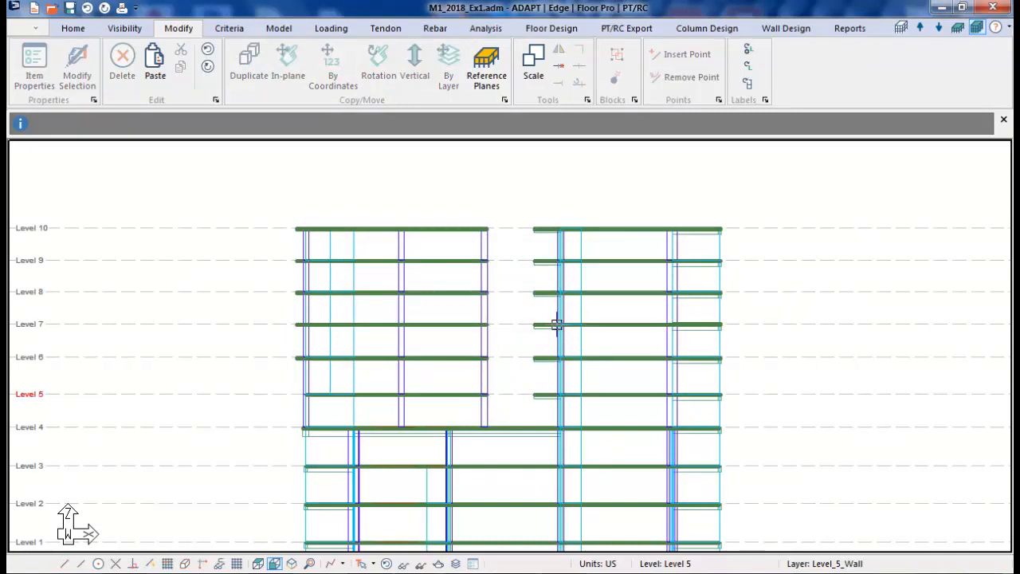
Delete the slab at the Base level in the front elevation.
scroll(542, 314, "down", 2)
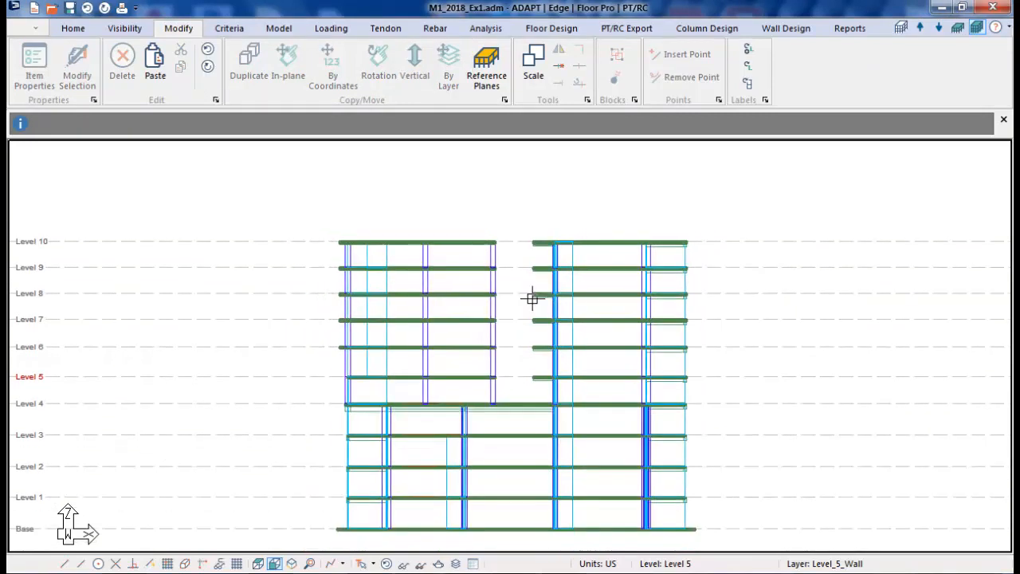
scroll(532, 299, "down", 1)
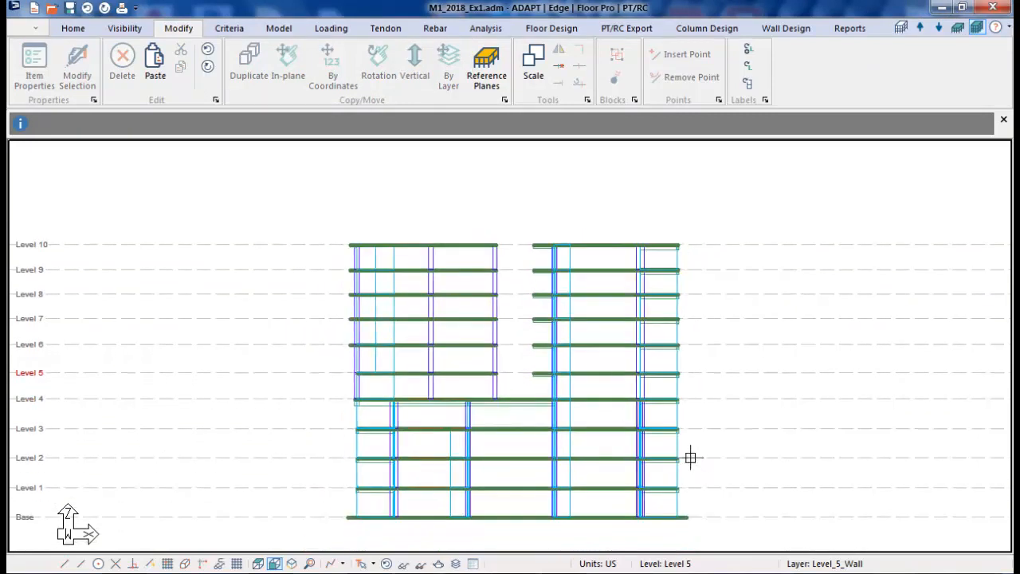
left_click(689, 517)
key("Delete")
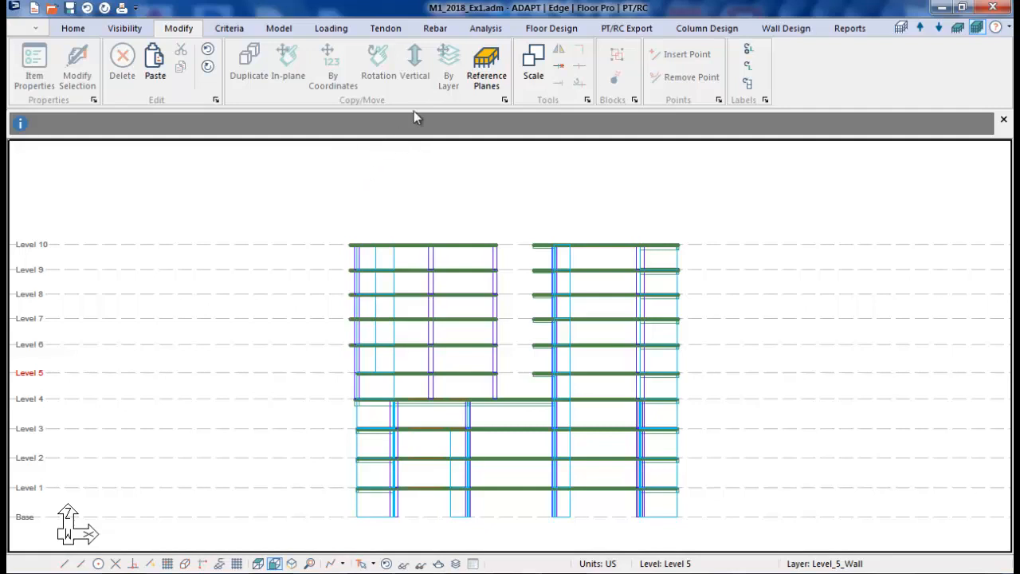
Set Base as the active level in the Reference Plane Manager and display its walls and columns in top view.
left_click(275, 29)
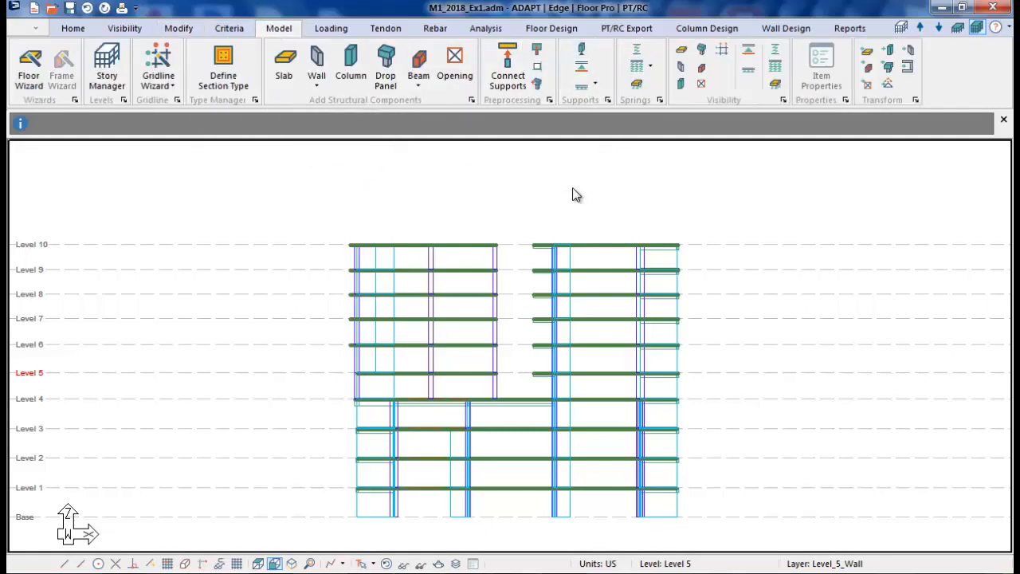
left_click(904, 29)
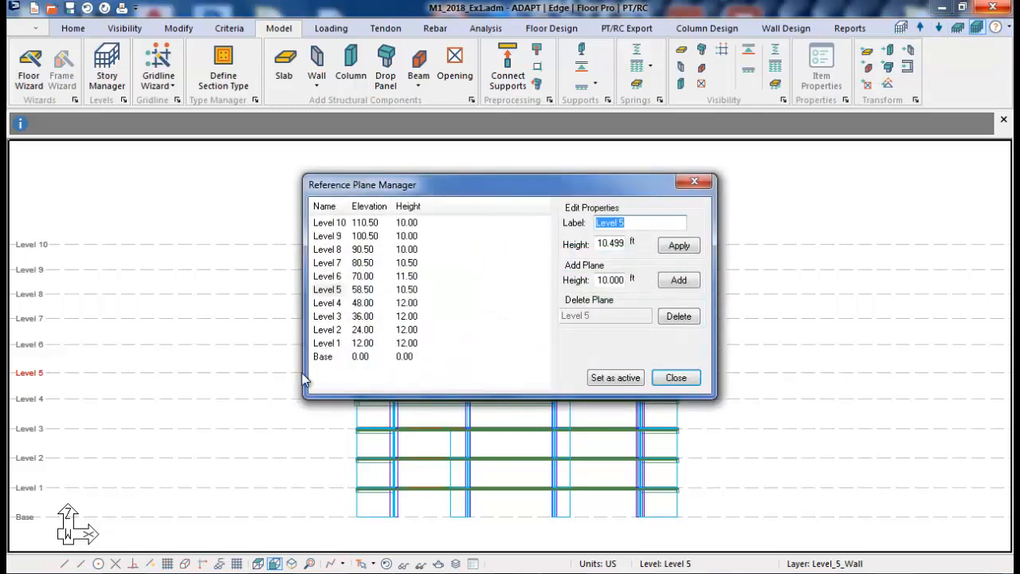
left_click(328, 357)
left_click(616, 378)
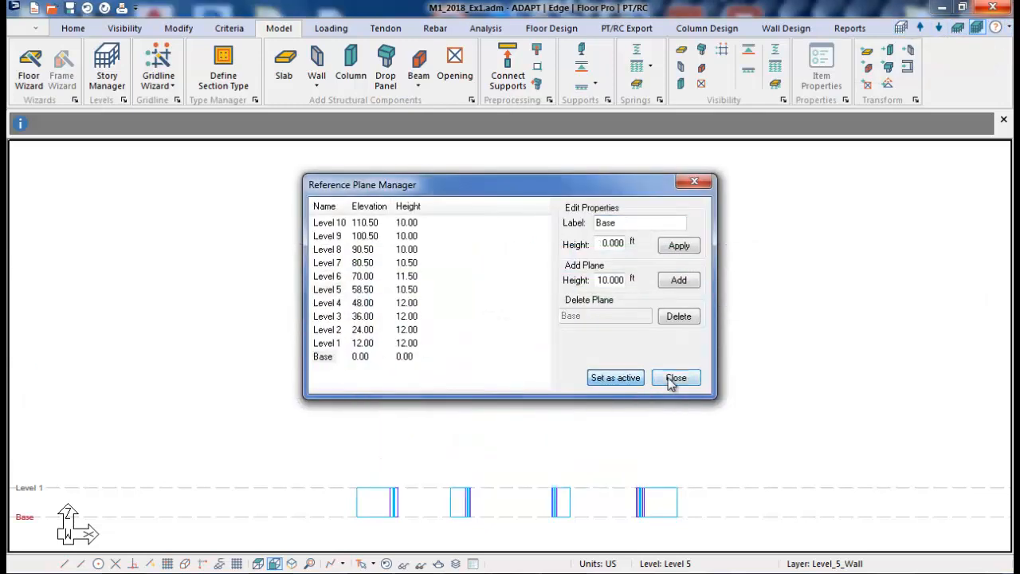
left_click(676, 378)
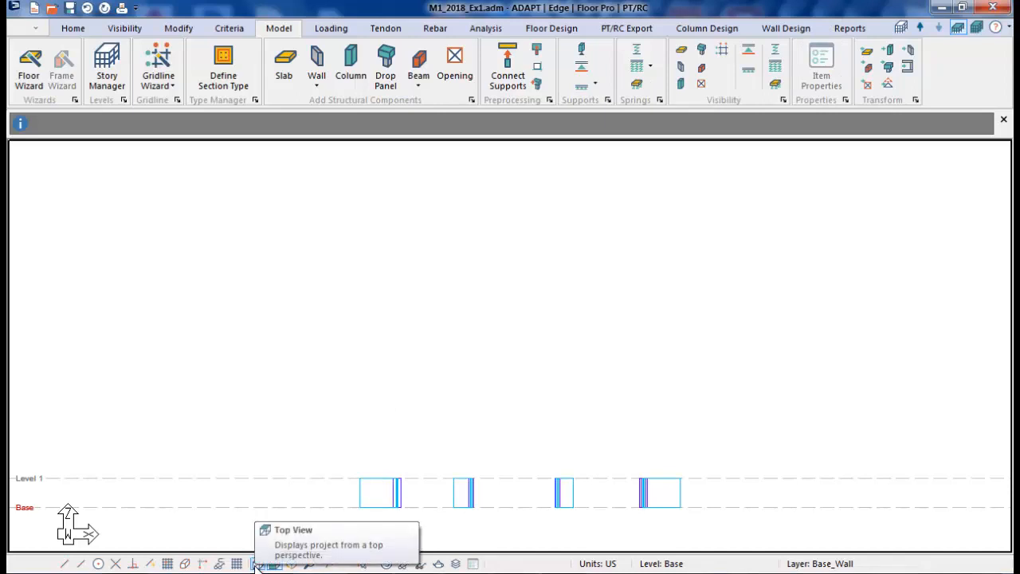
left_click(87, 30)
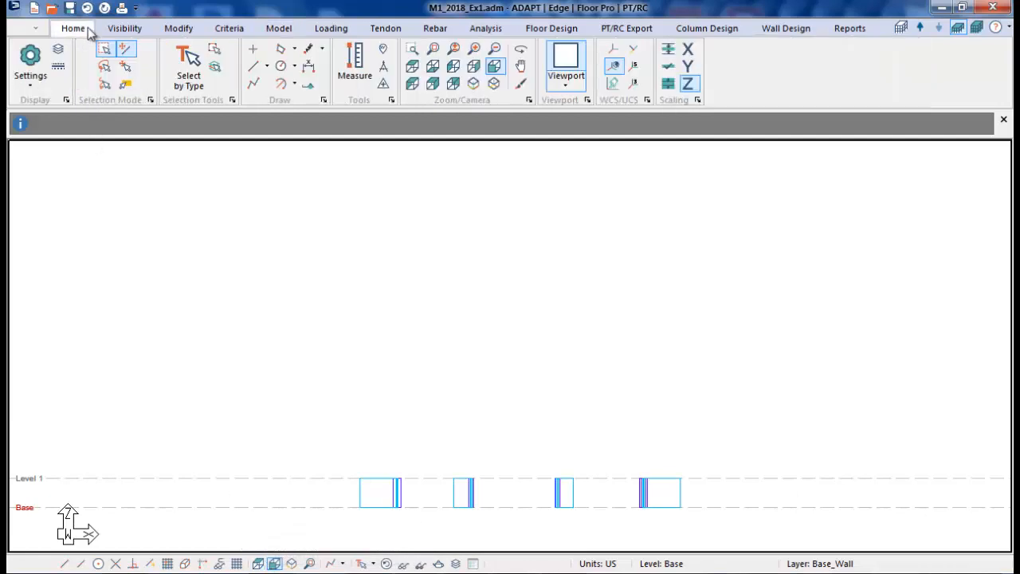
left_click(413, 67)
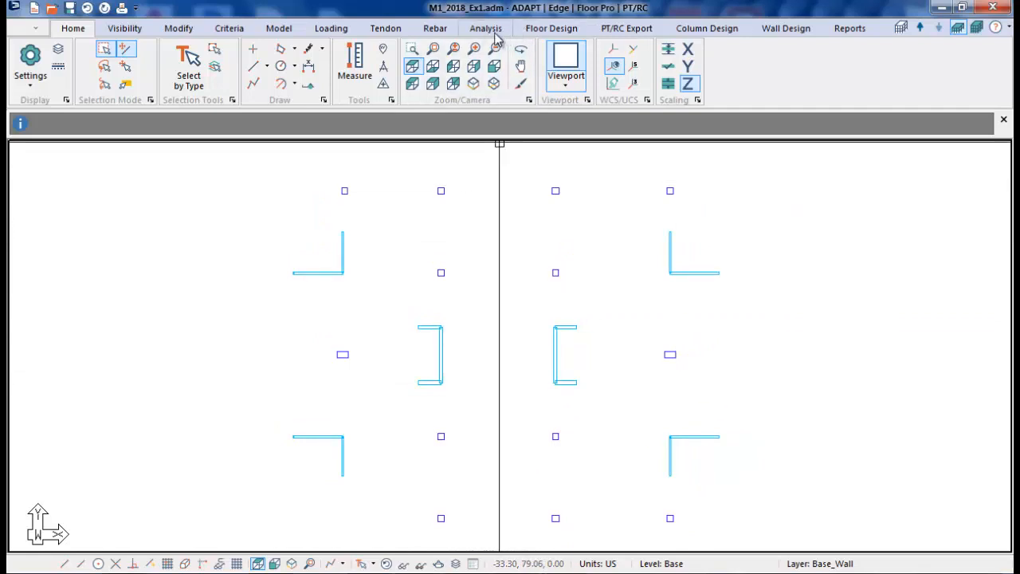
Review the Single-Level and Multi-Level support conditions at far ends of walls and columns in the analysis/design options, and switch to Multi-Level mode.
left_click(292, 30)
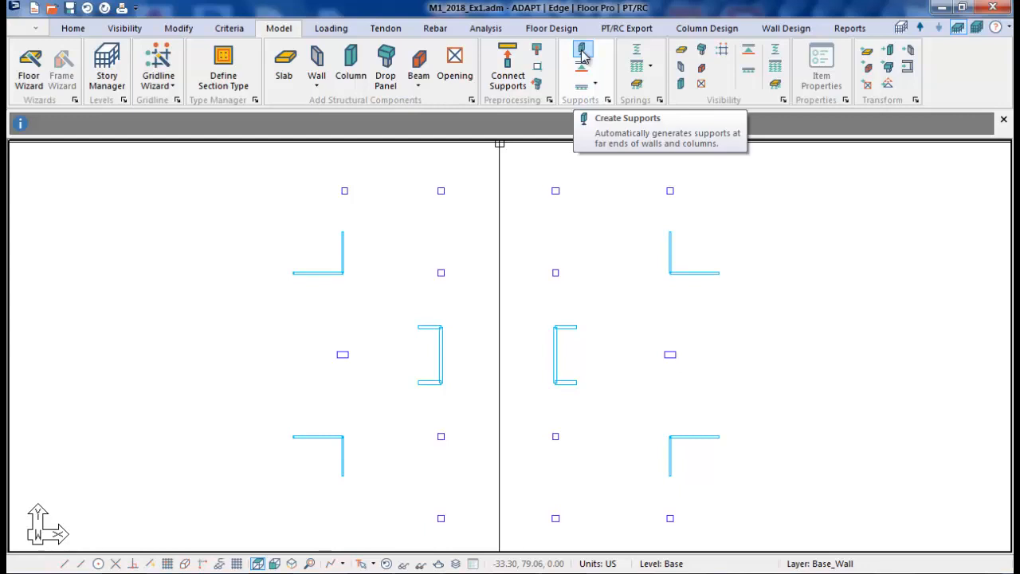
left_click(229, 29)
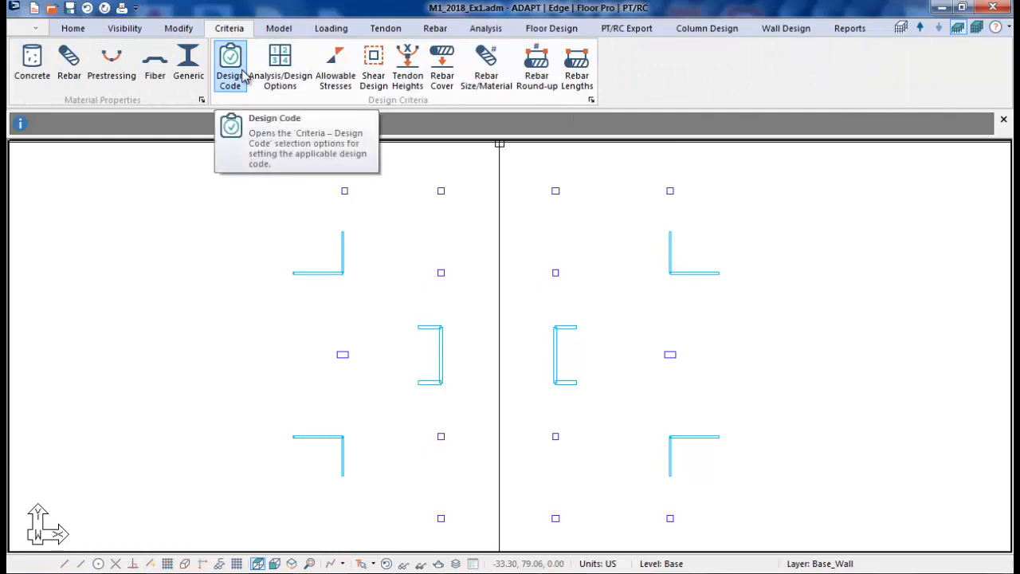
left_click(293, 76)
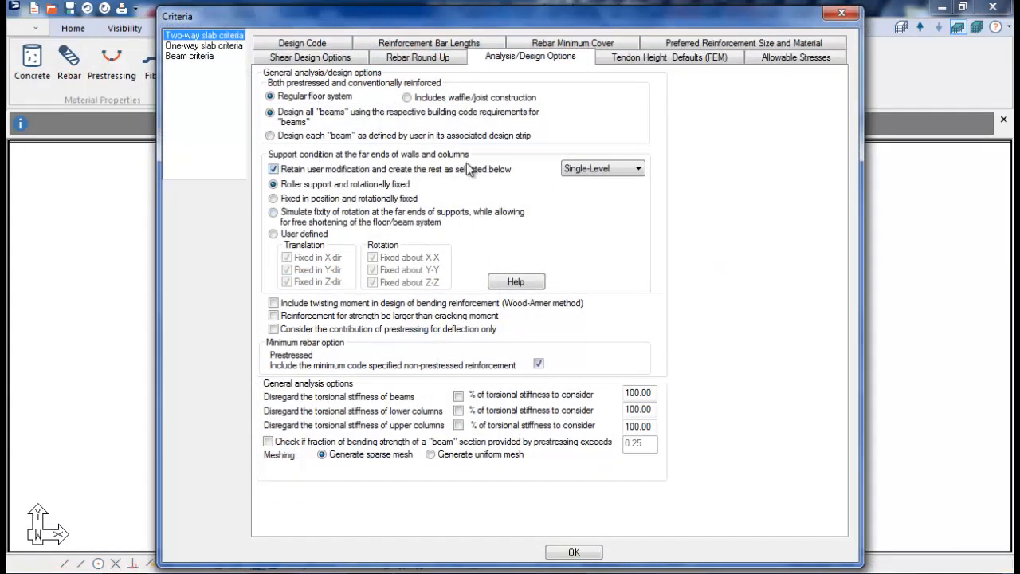
left_click(593, 169)
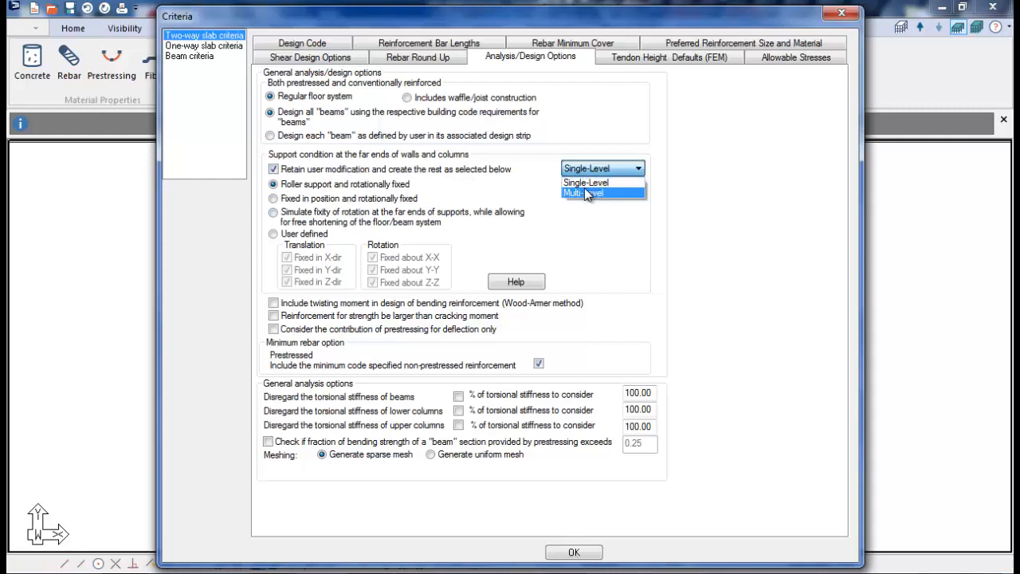
left_click(584, 191)
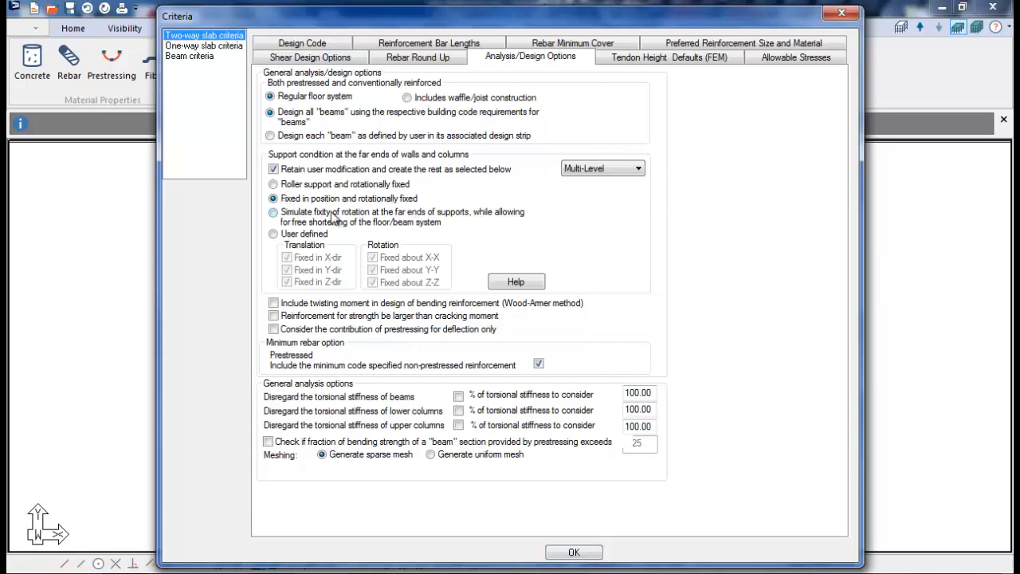
left_click(842, 12)
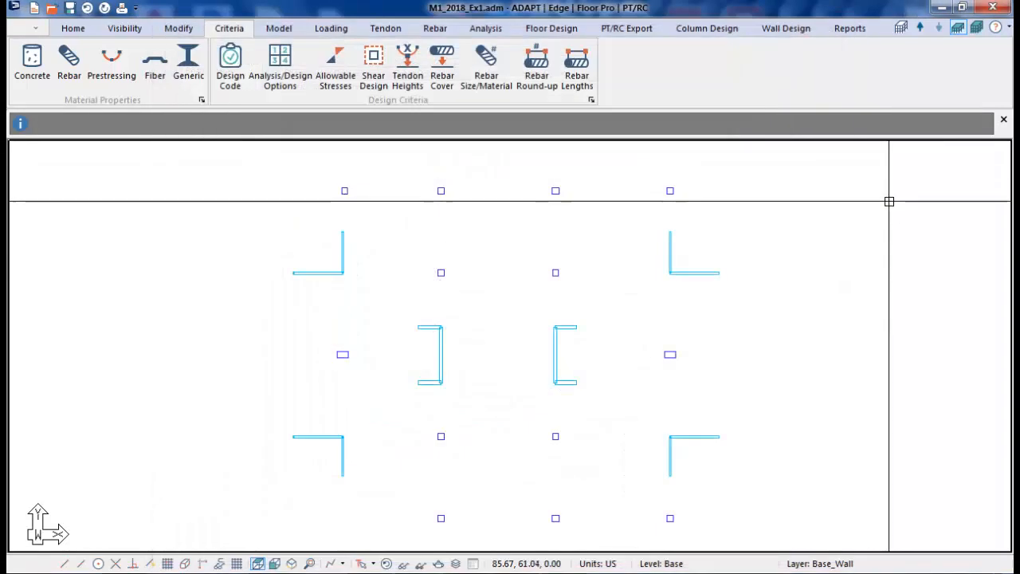
left_click(978, 29)
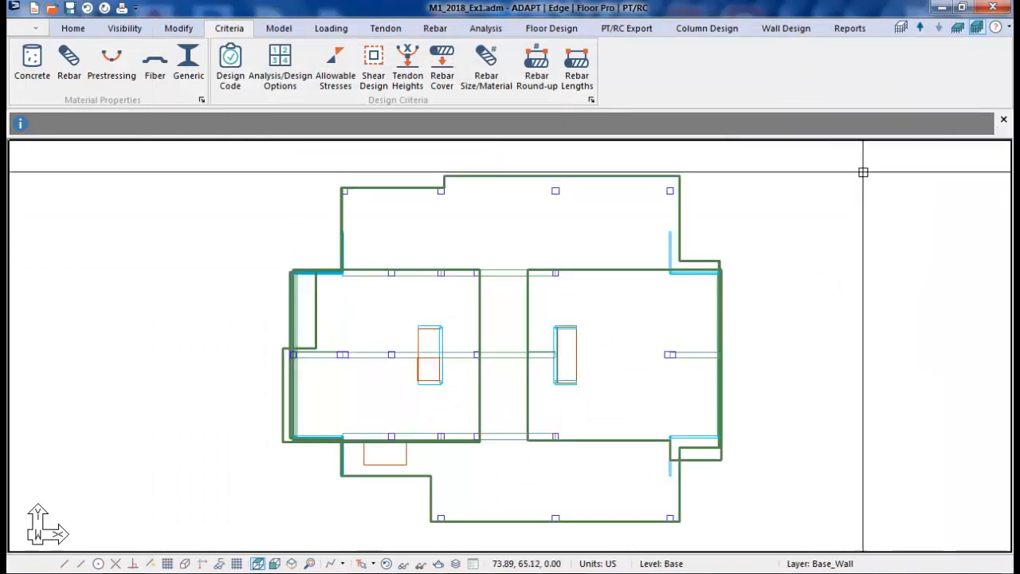
Generate the supports automatically under the columns and walls at the Base level.
scroll(809, 219, "down", 2)
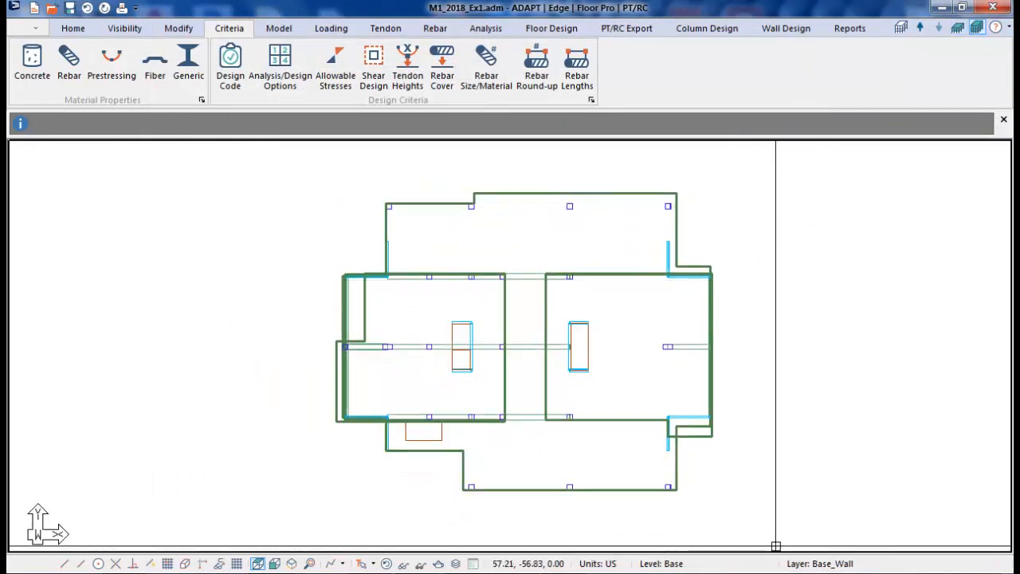
scroll(569, 358, "up", 2)
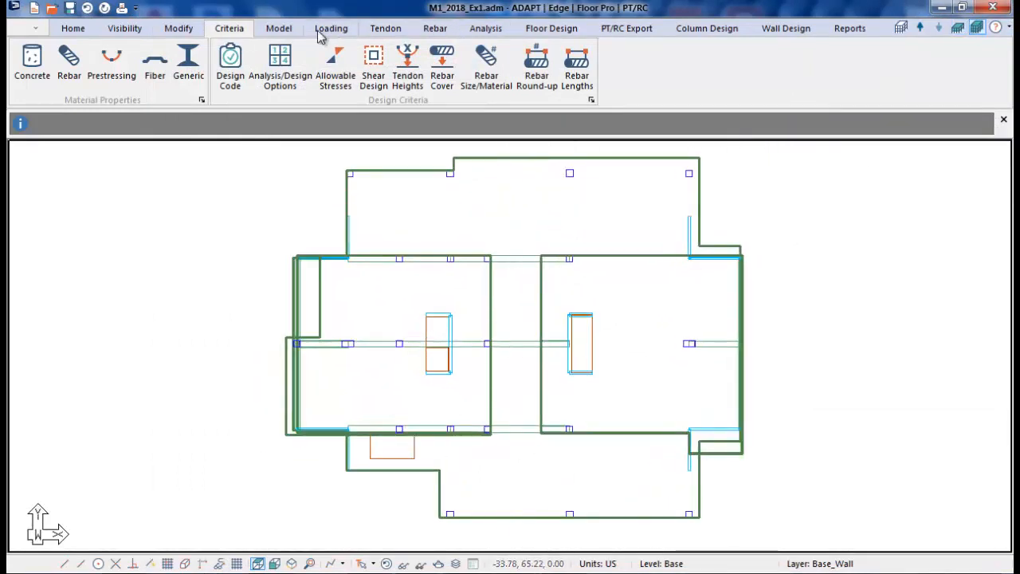
left_click(280, 29)
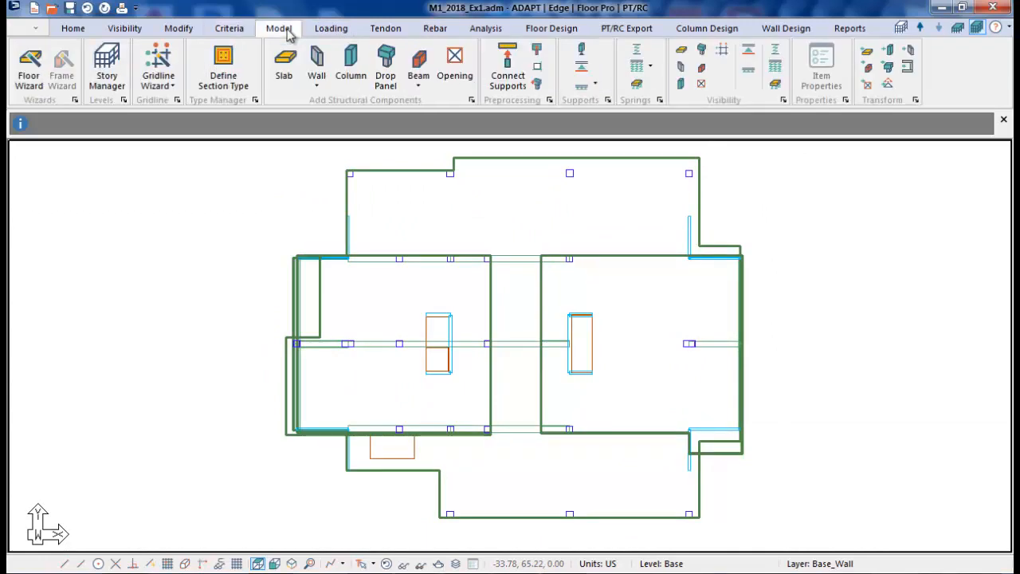
left_click(584, 53)
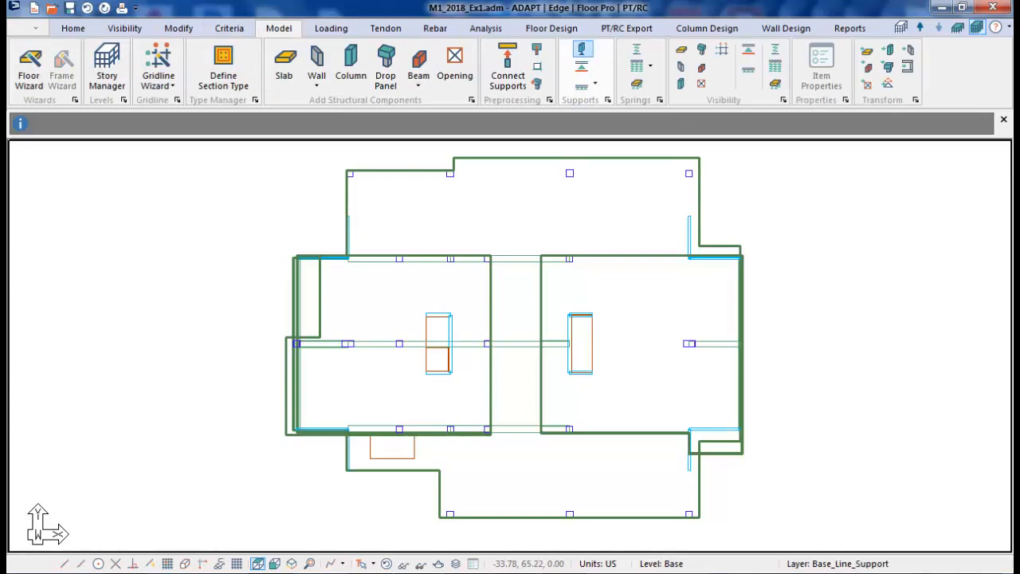
Turn on the display of the point supports under the columns and the line supports under the walls in the Base plan.
scroll(555, 216, "down", 1)
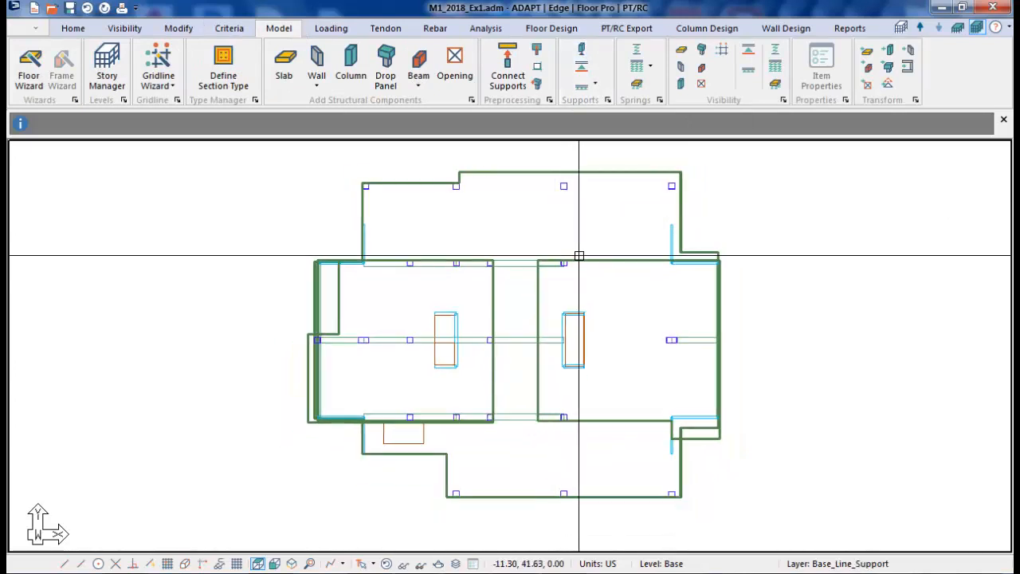
scroll(561, 183, "up", 4)
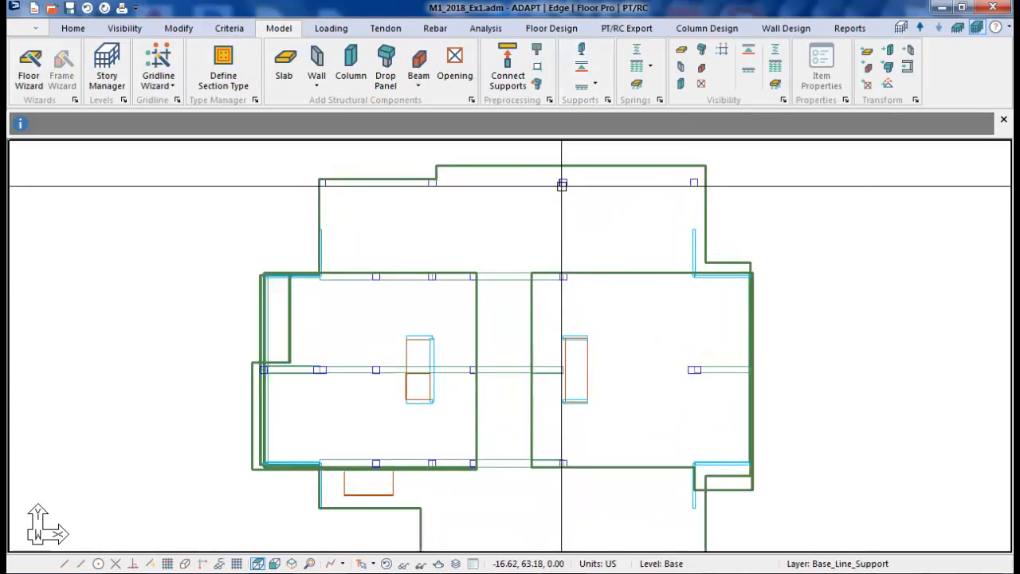
scroll(562, 183, "up", 1)
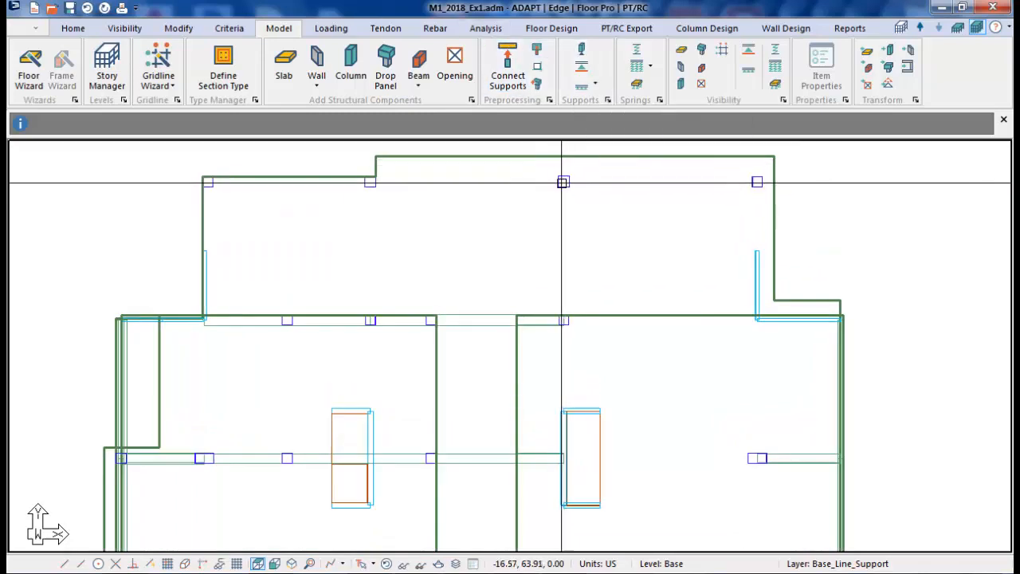
scroll(564, 182, "down", 1)
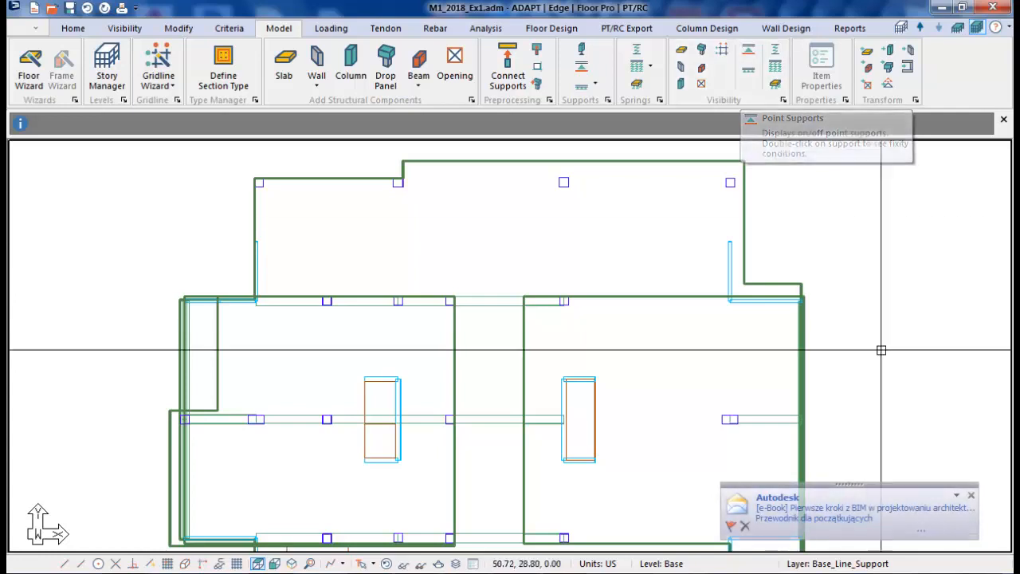
left_click(749, 54)
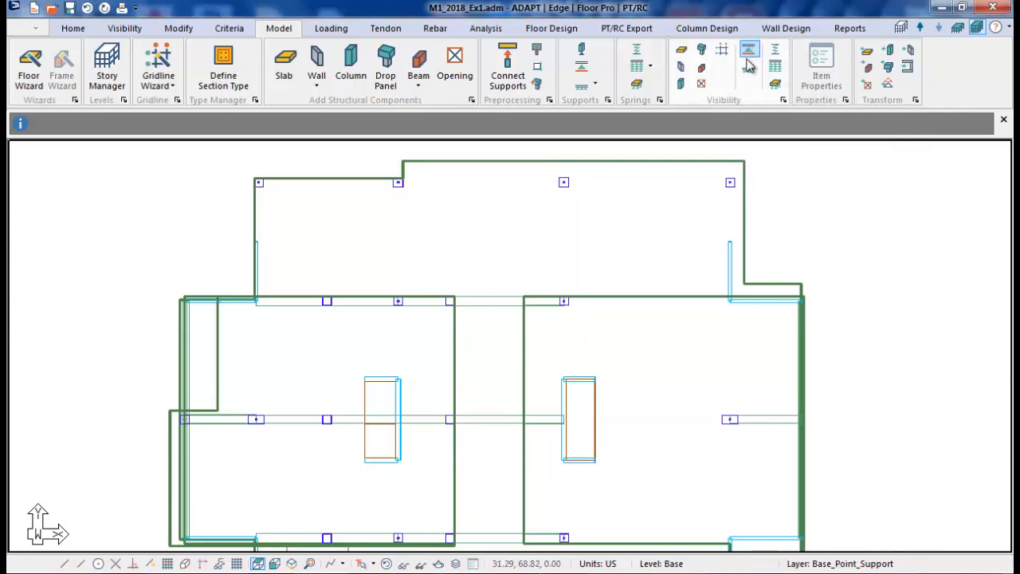
middle_click_drag(622, 266, 619, 229)
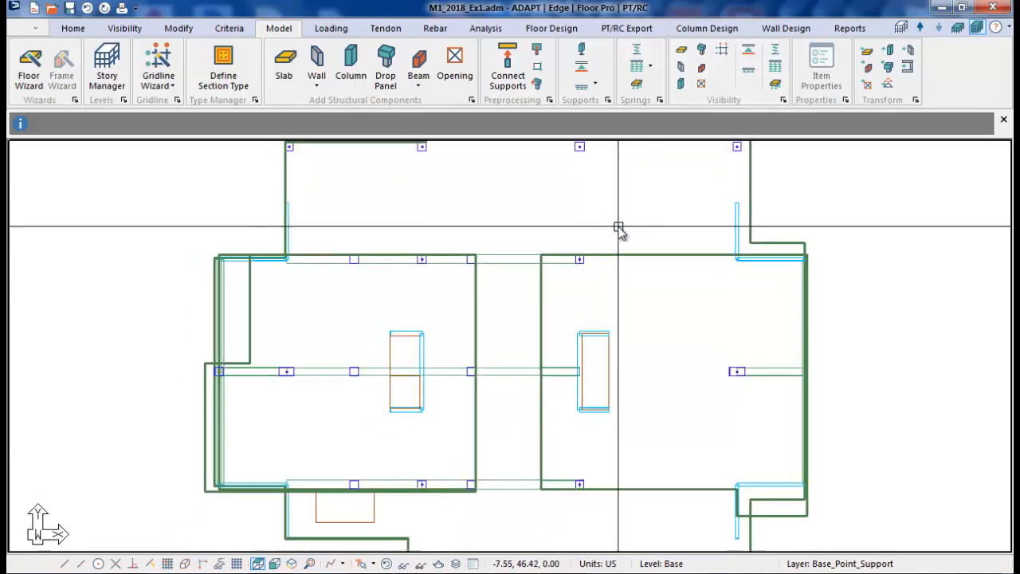
left_click(752, 70)
middle_click_drag(454, 351, 503, 405)
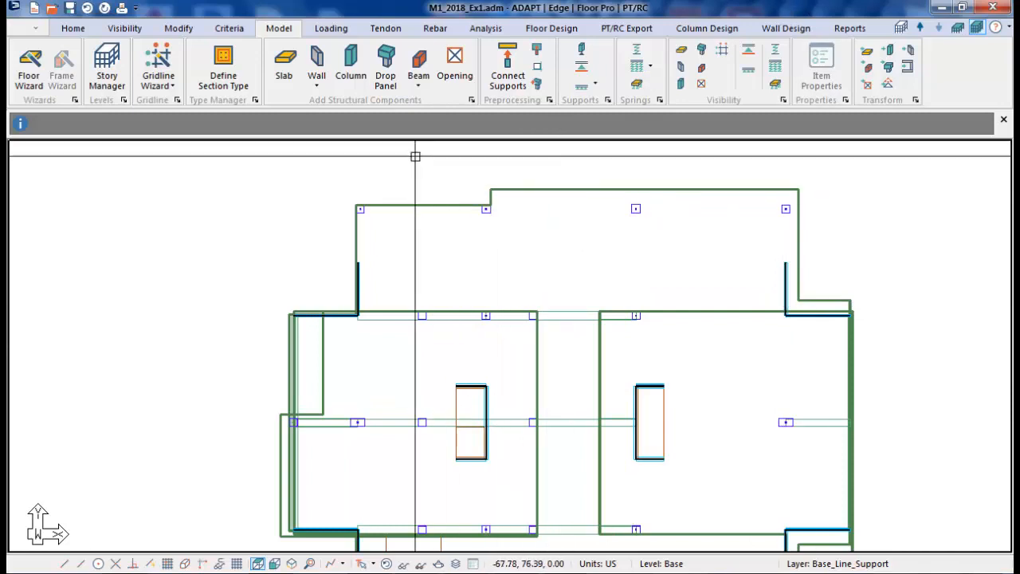
Switch to the front elevation and examine the point and line supports along the Base plane.
left_click(74, 28)
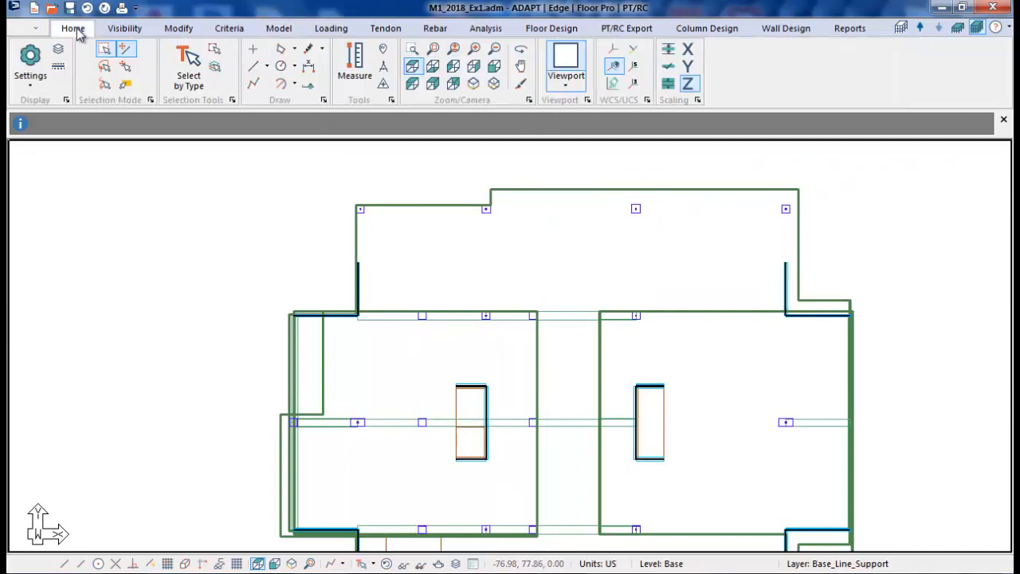
left_click(496, 70)
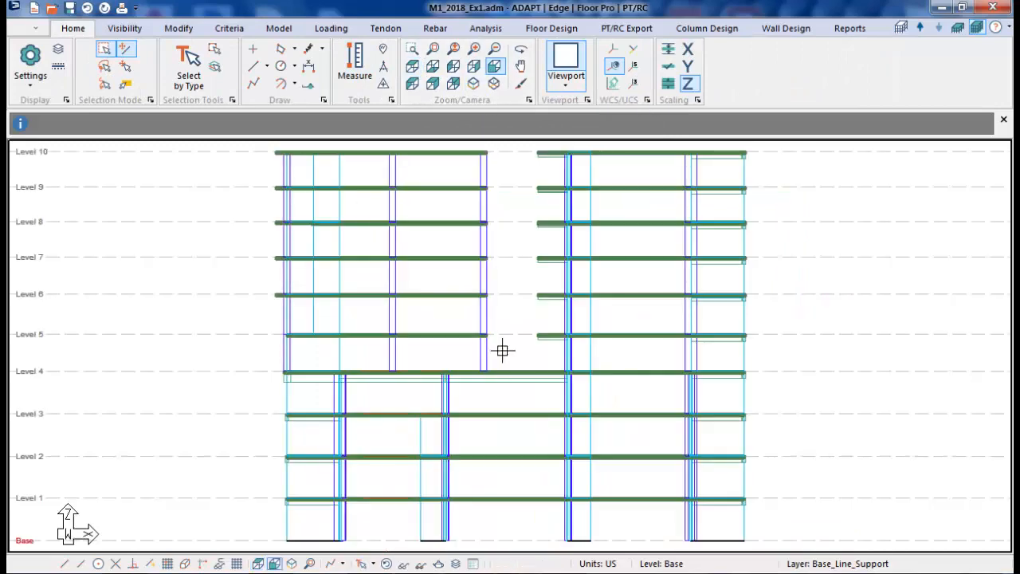
scroll(569, 446, "up", 5)
scroll(605, 469, "up", 5)
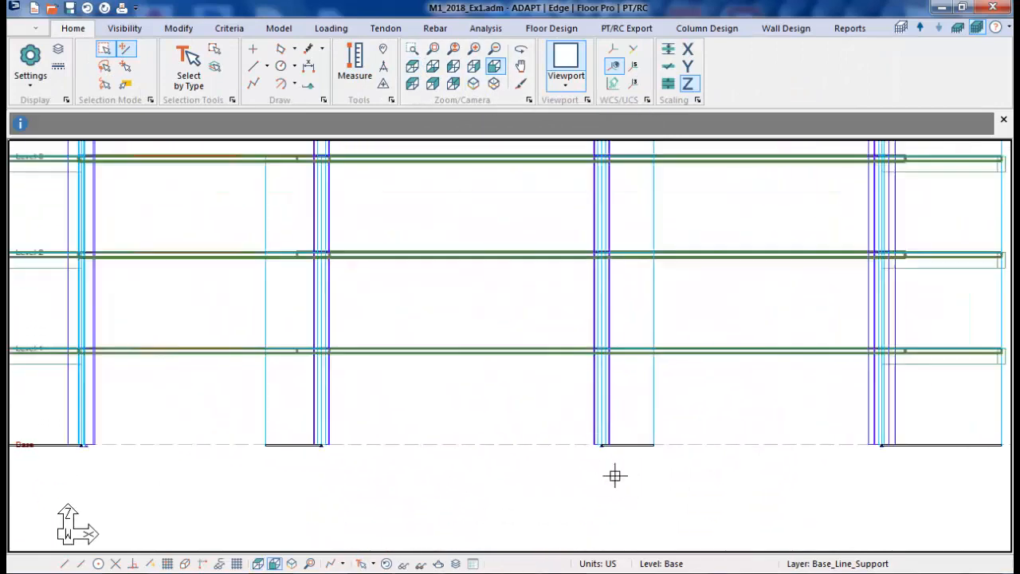
scroll(585, 436, "up", 1)
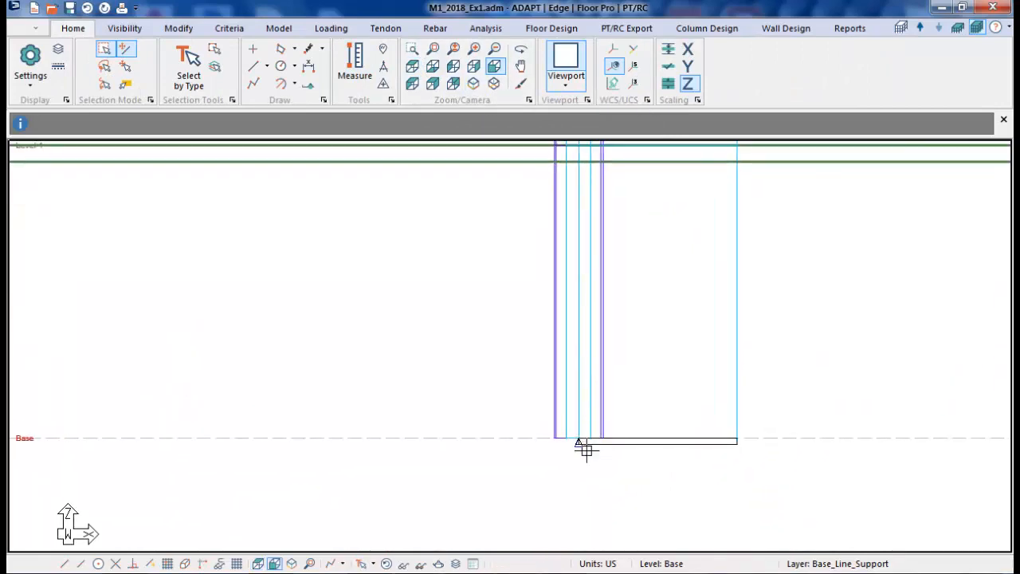
scroll(590, 456, "down", 6)
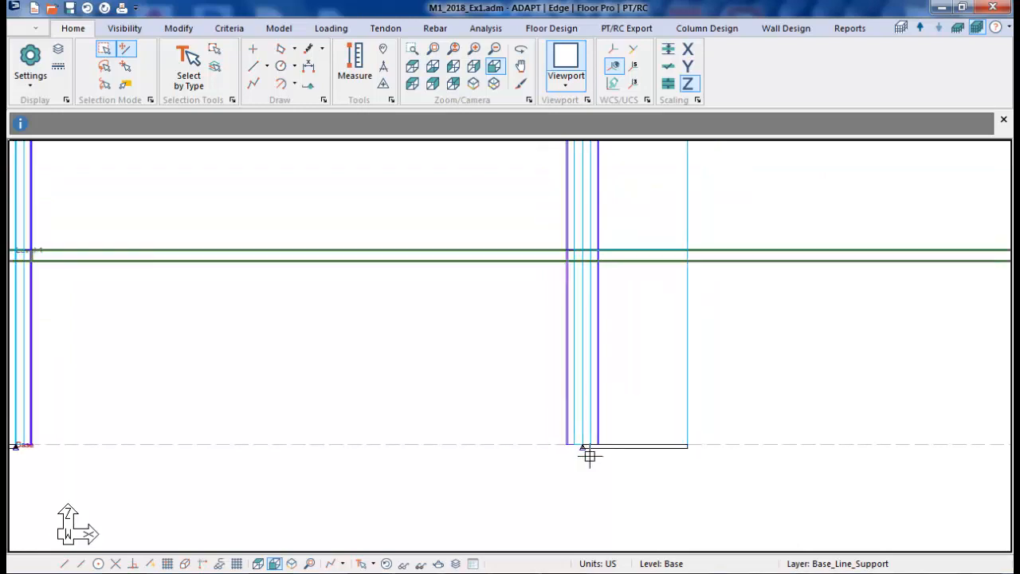
scroll(590, 456, "down", 4)
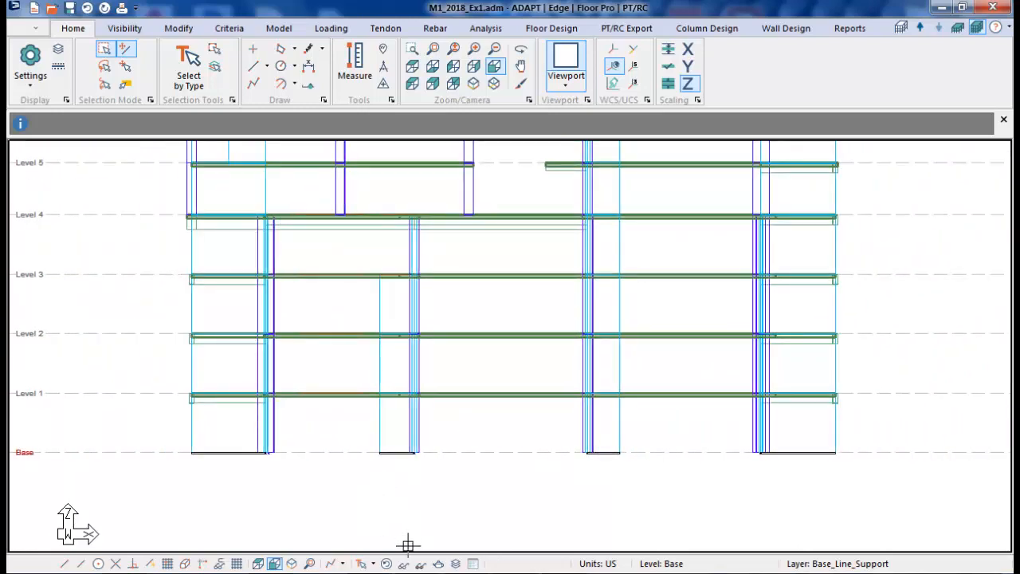
Set the symbol size of both point supports and line supports to 22 in in the finite element view settings.
left_click(136, 34)
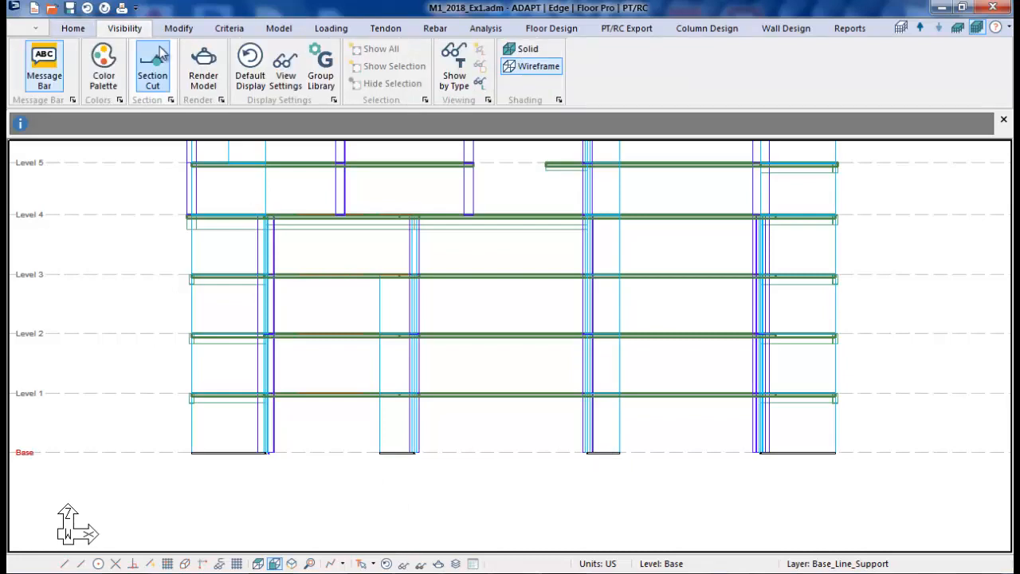
left_click(285, 71)
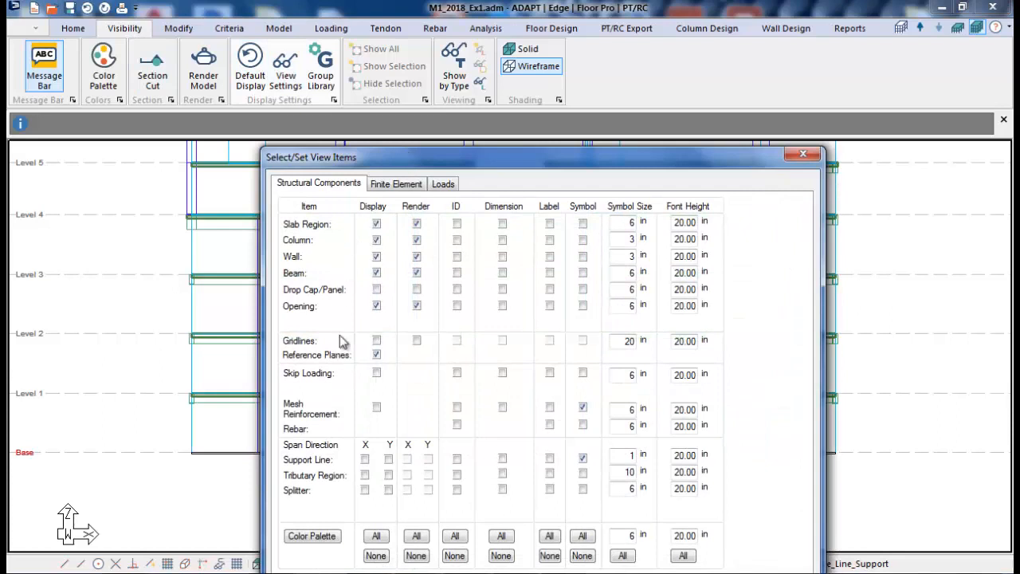
left_click(391, 188)
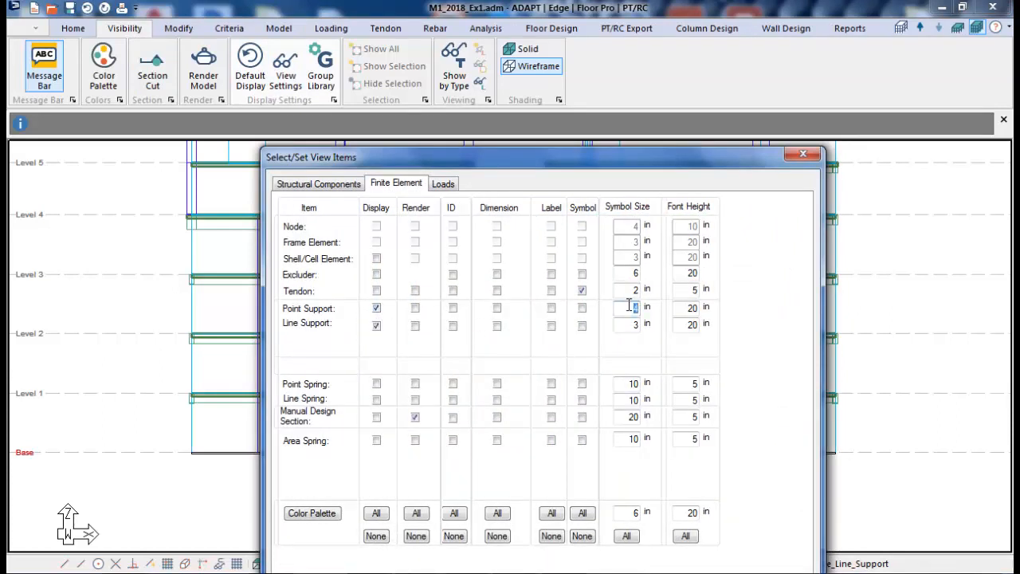
type("22")
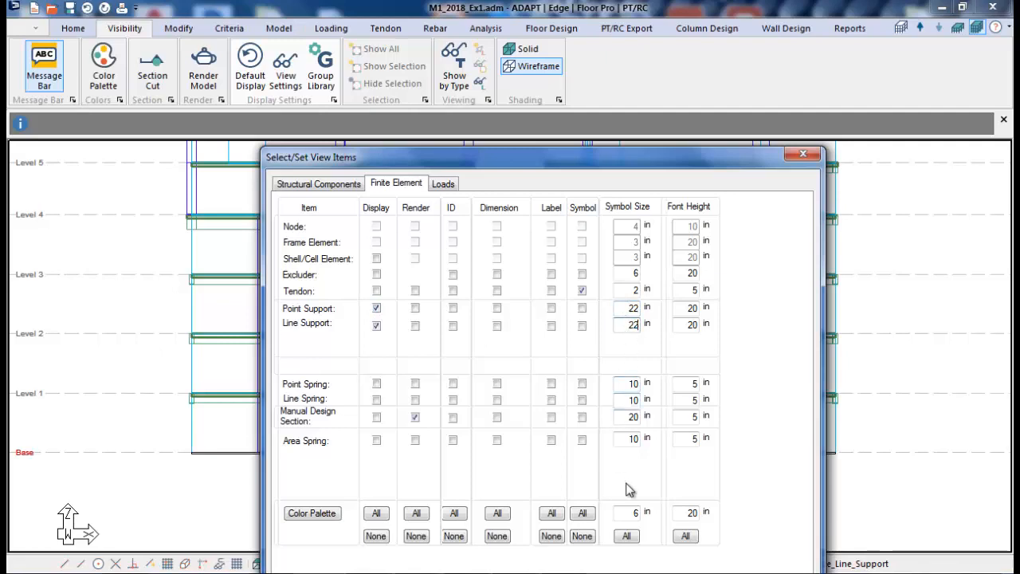
left_click_drag(651, 148, 650, 64)
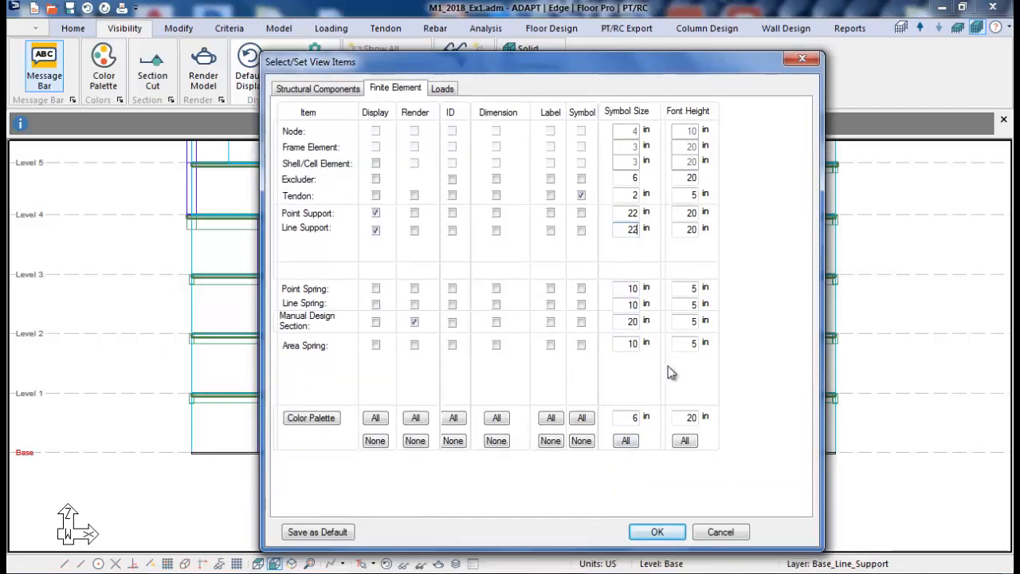
left_click(656, 530)
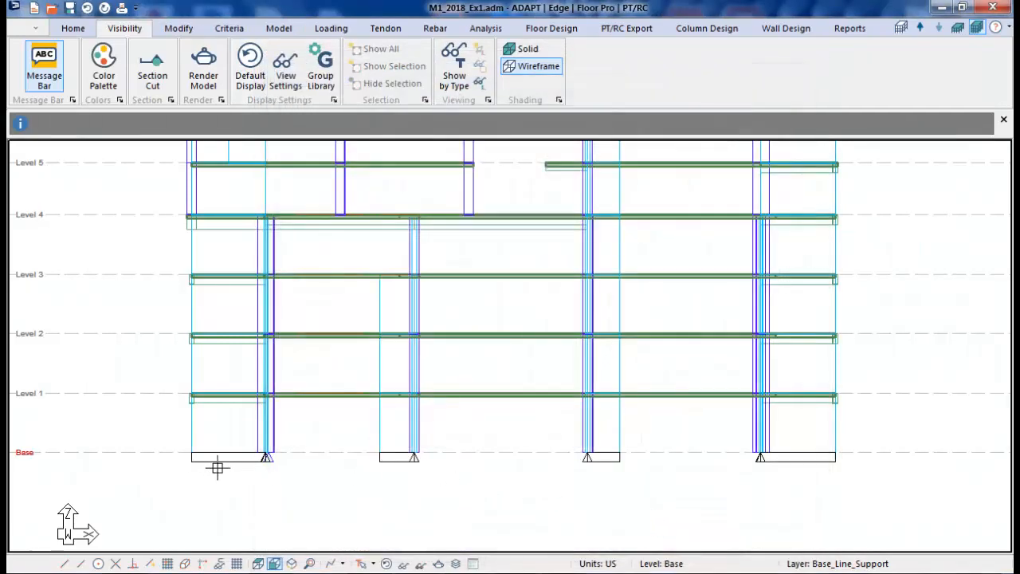
Add two new concrete materials to the model's concrete material definitions.
scroll(438, 483, "down", 4)
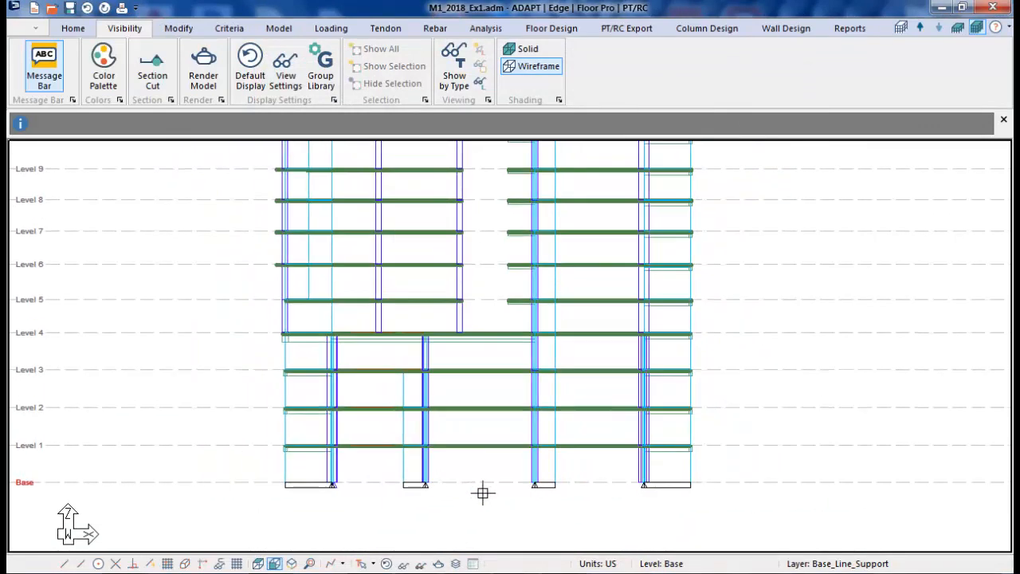
scroll(717, 343, "down", 2)
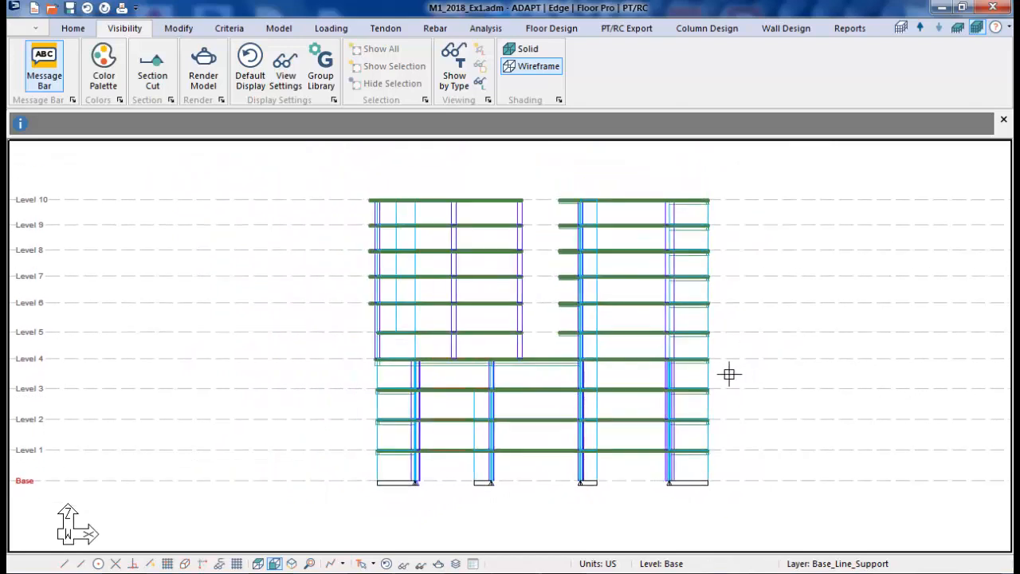
middle_click_drag(781, 378, 631, 382)
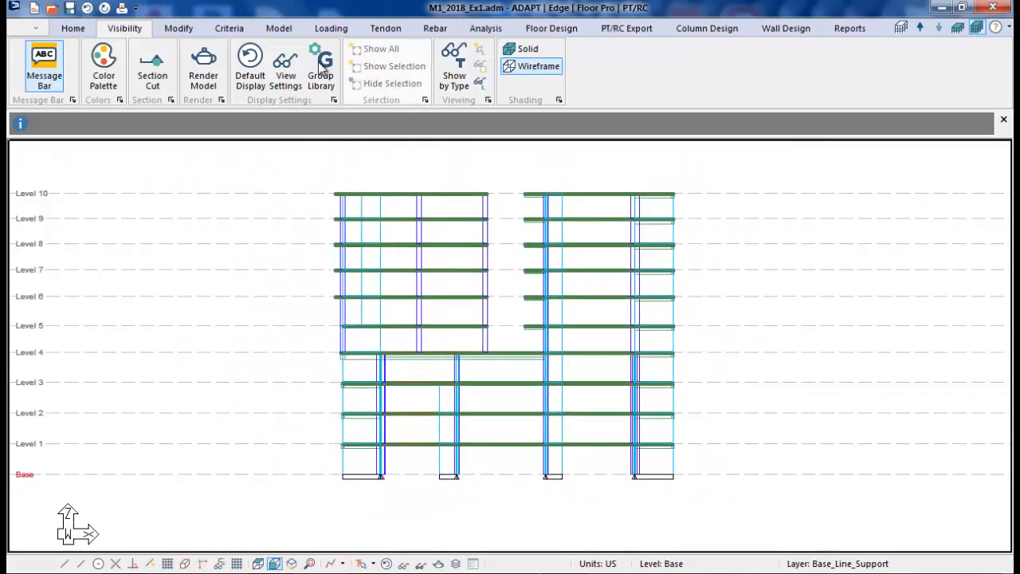
left_click(227, 30)
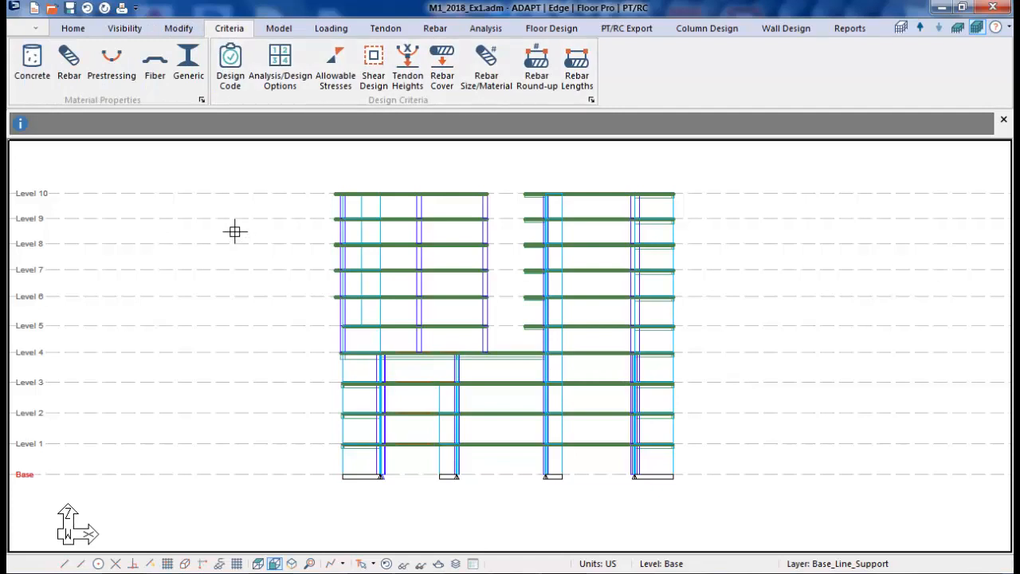
left_click(32, 78)
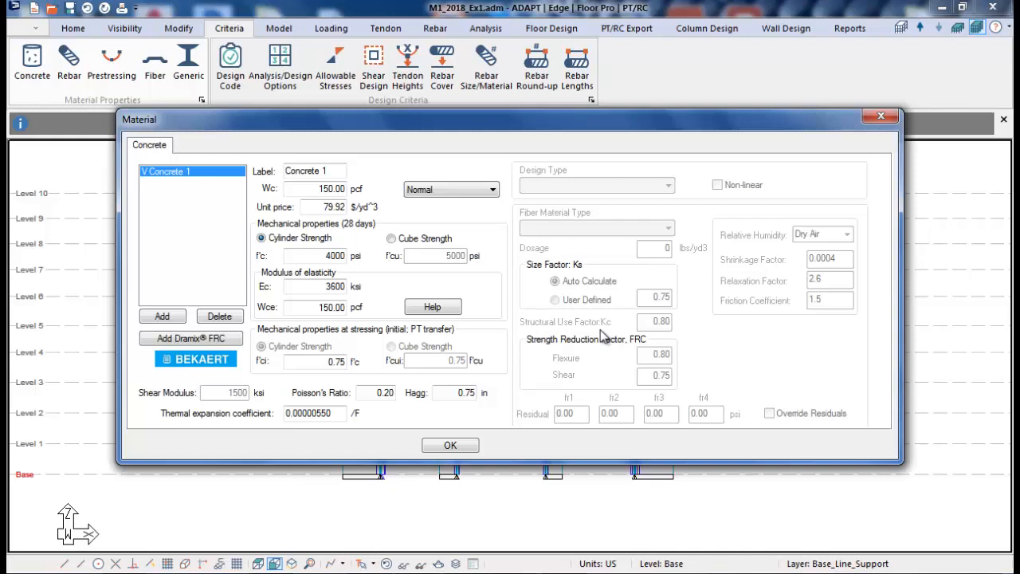
left_click(164, 316)
left_click(166, 318)
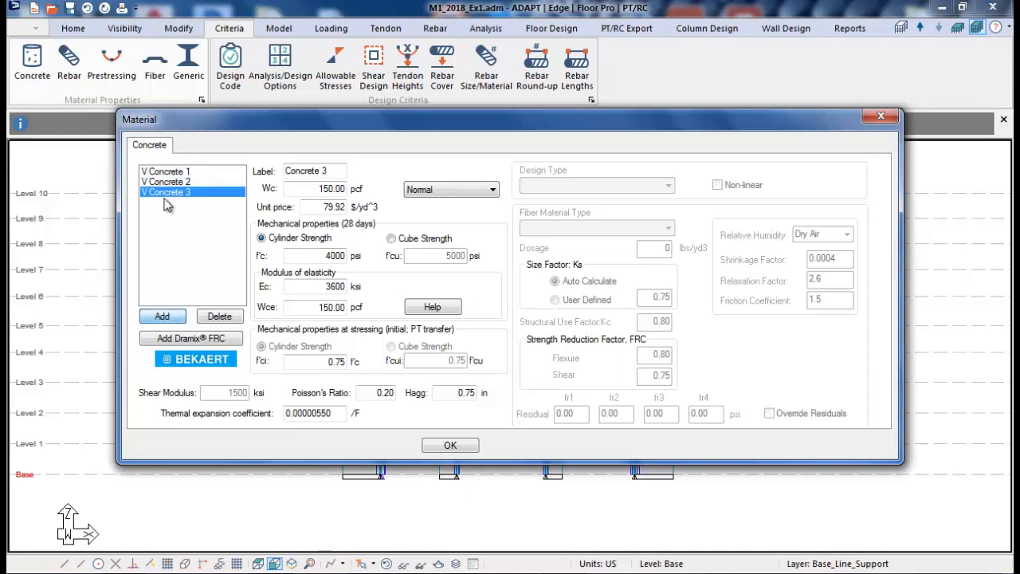
Label the second concrete material Slabs_Beams and the third one Columns_Walls.
left_click(182, 183)
double_click(316, 170)
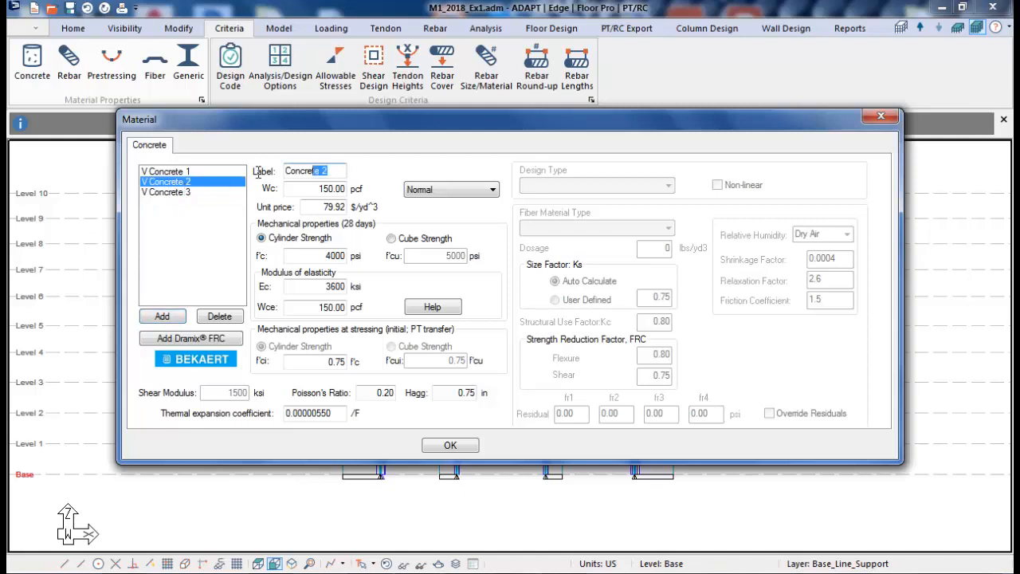
type("Slabs_Beams")
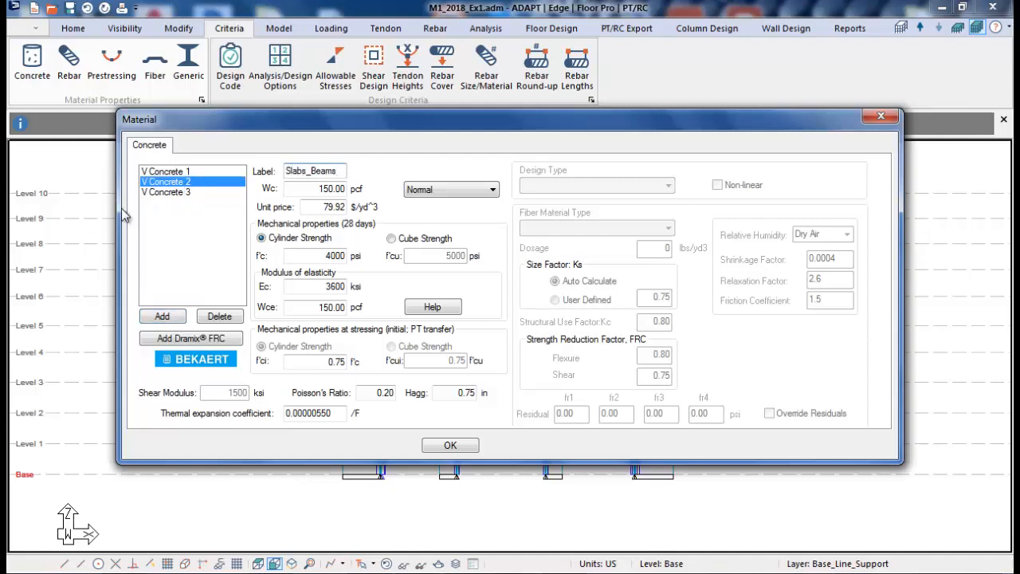
left_click(179, 193)
double_click(331, 175)
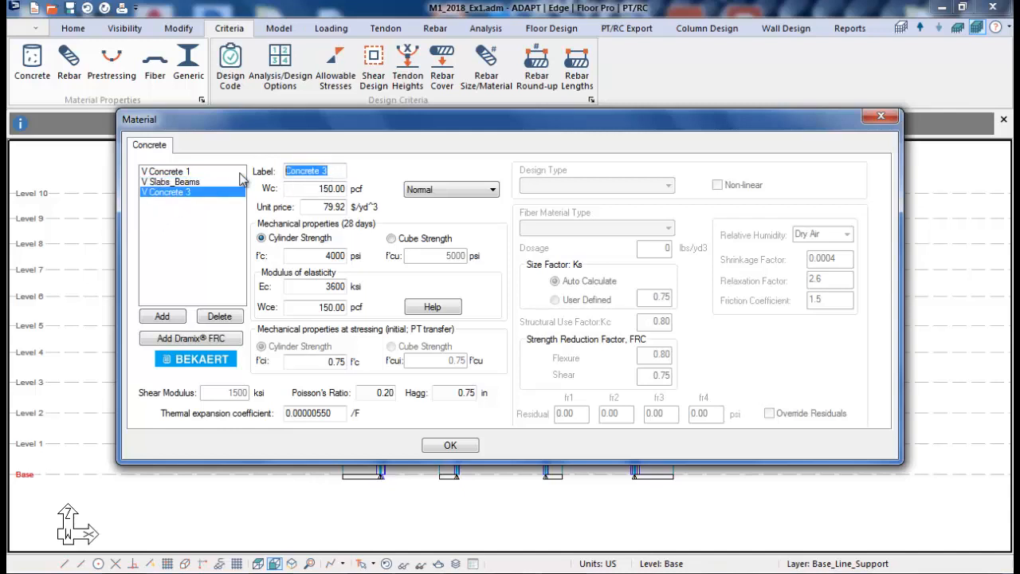
type("Columns_Walls")
Set the 28-day cylinder strength f'c of the Slabs_Beams concrete to 5000 psi and update its modulus of elasticity.
left_click(188, 185)
left_click_drag(313, 254, 378, 257)
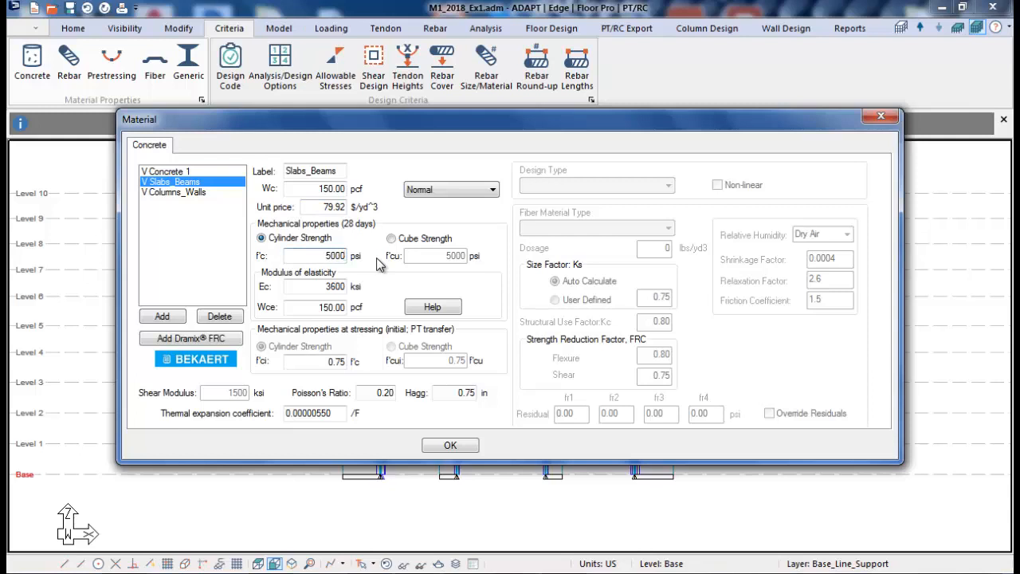
key("Tab")
double_click(314, 311)
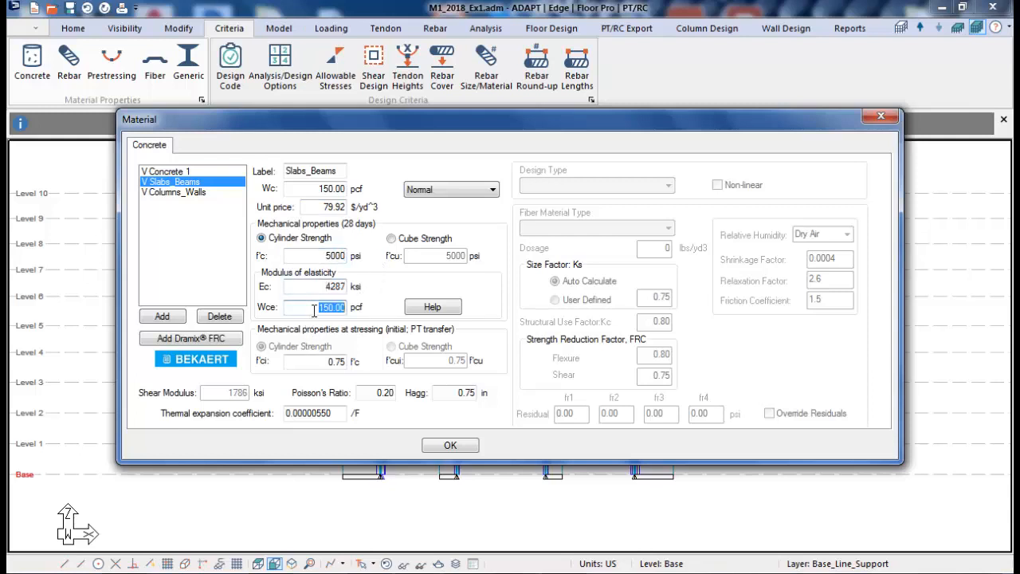
Set the 28-day cylinder strength f'c of the Columns_Walls concrete to 6000 psi, update its modulus of elasticity and accept the material definitions.
left_click(174, 192)
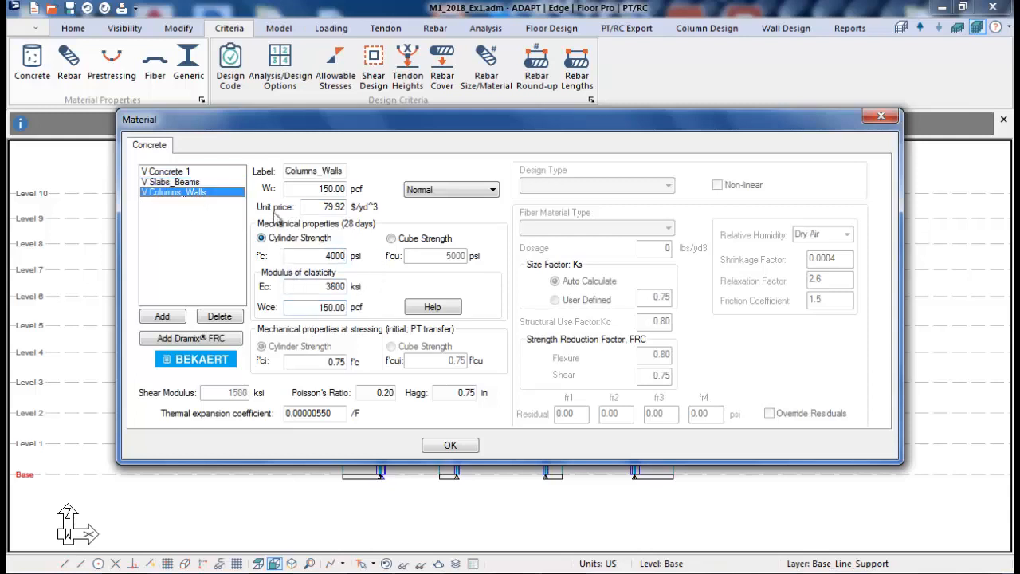
left_click_drag(321, 255, 379, 268)
type("6000")
key("Tab")
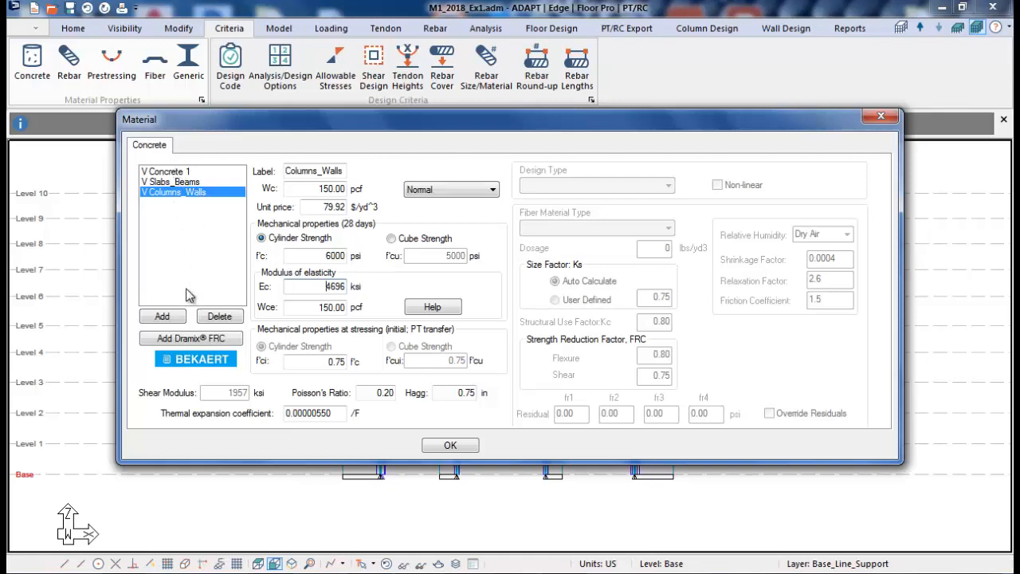
left_click(446, 446)
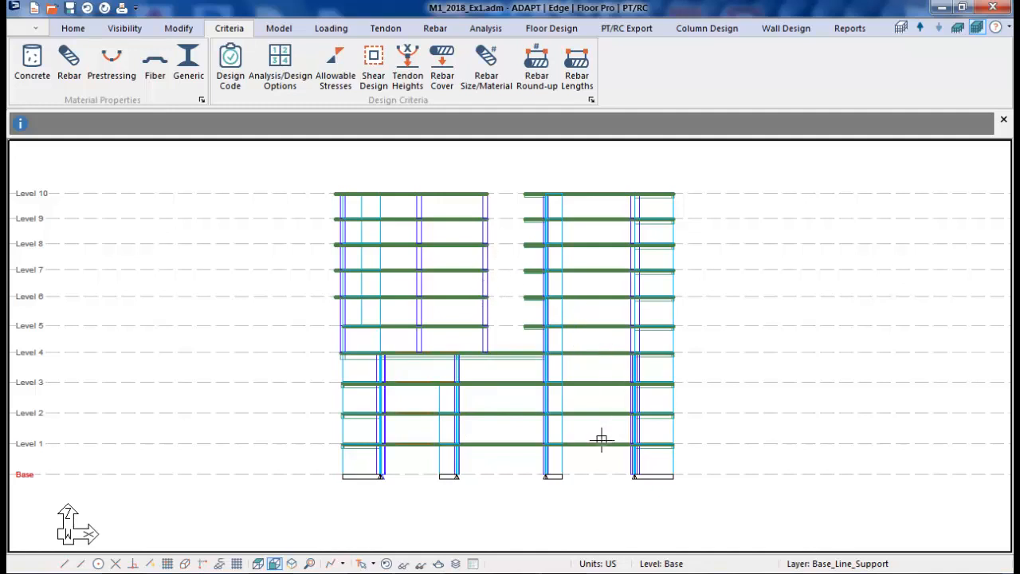
left_click_drag(602, 457, 590, 171)
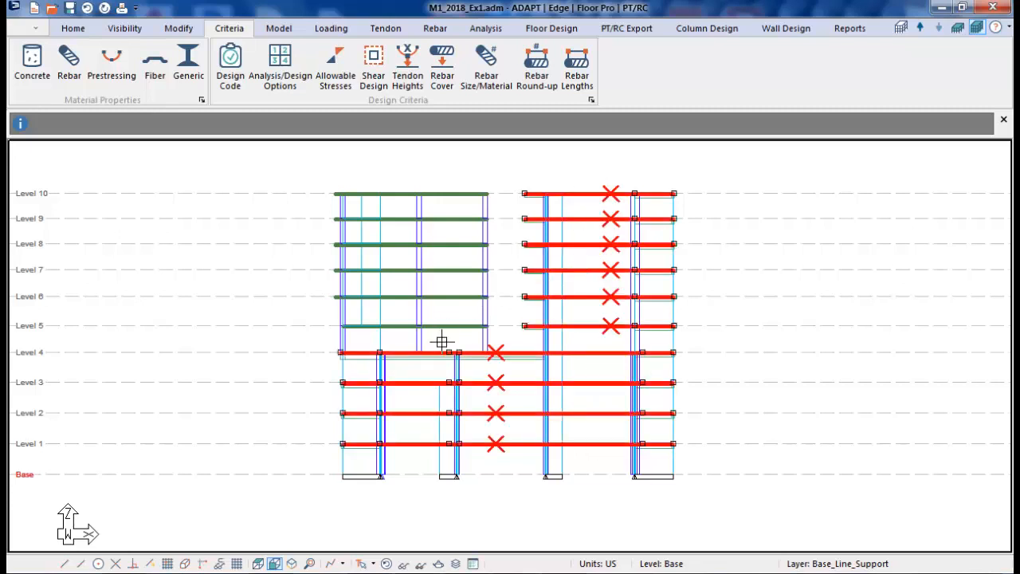
left_click_drag(442, 342, 444, 166)
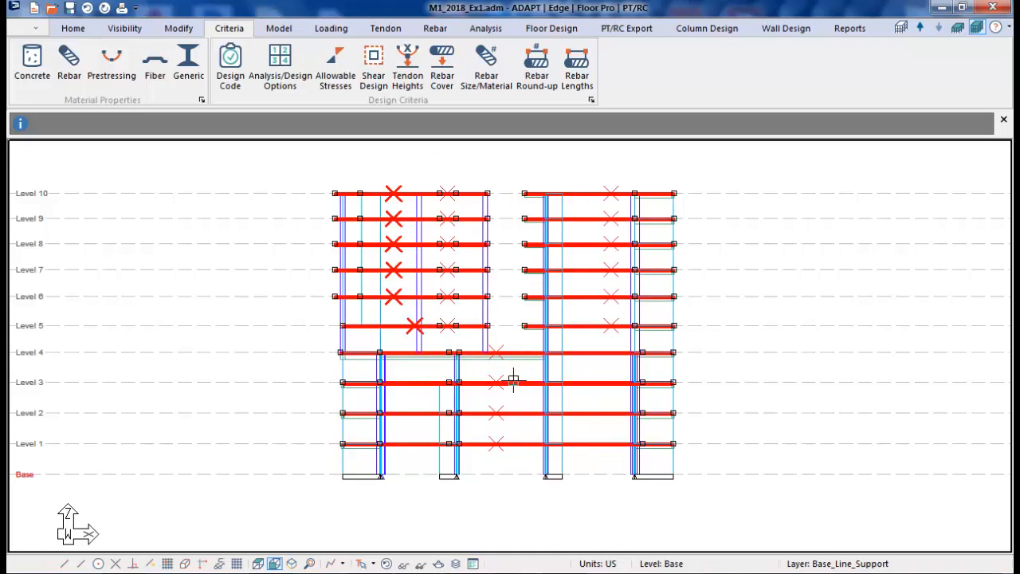
key("Escape")
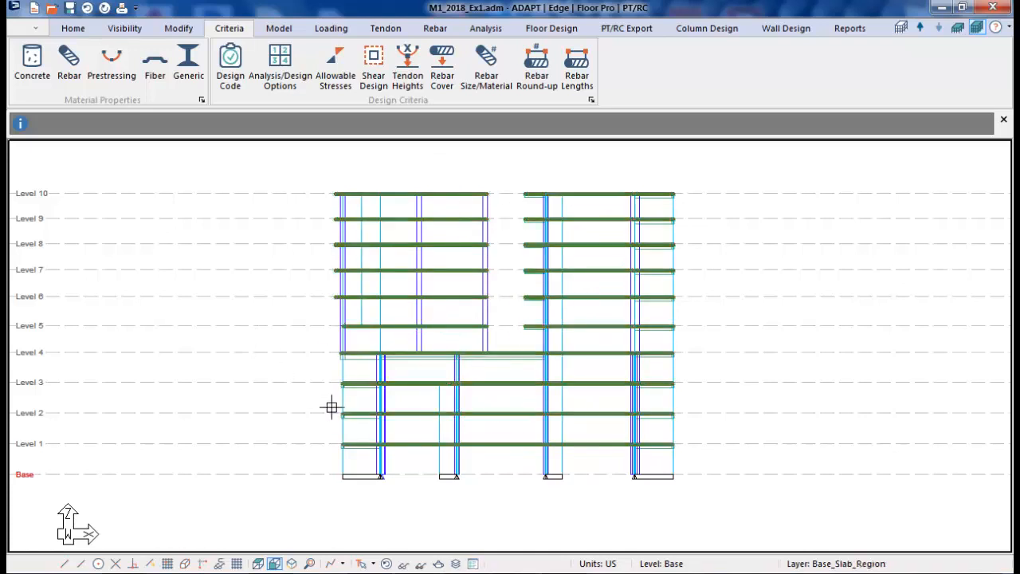
Select all beams and slab regions in the model by type and assign them the Slabs_Beams material.
left_click(71, 29)
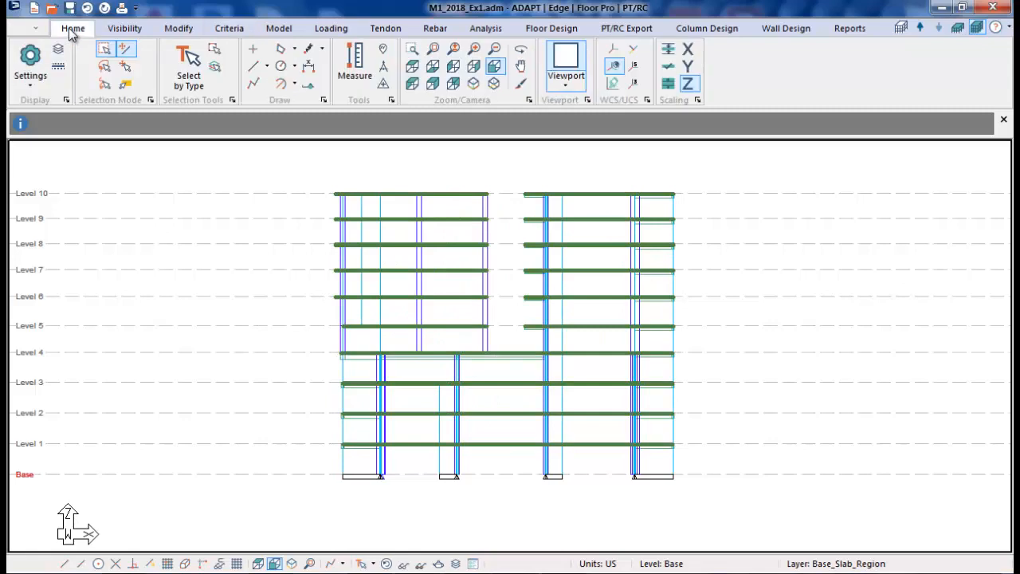
left_click(189, 70)
left_click(432, 103)
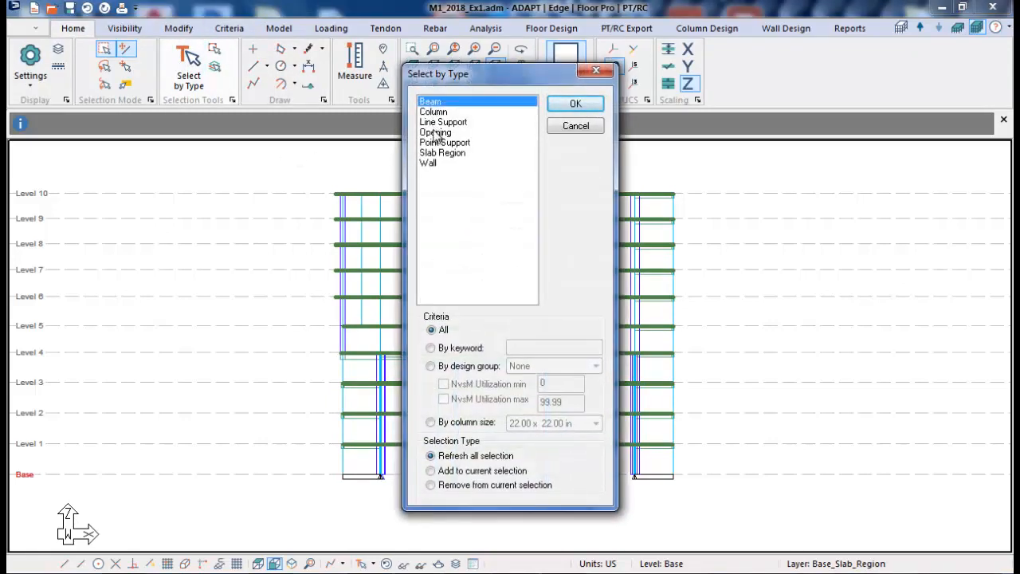
left_click(434, 152)
left_click(575, 104)
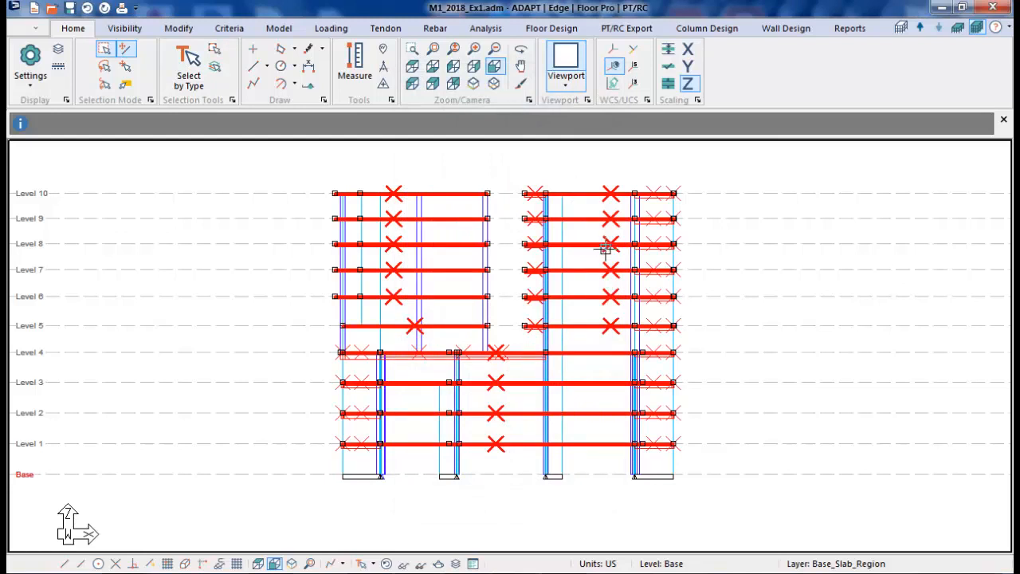
left_click(183, 31)
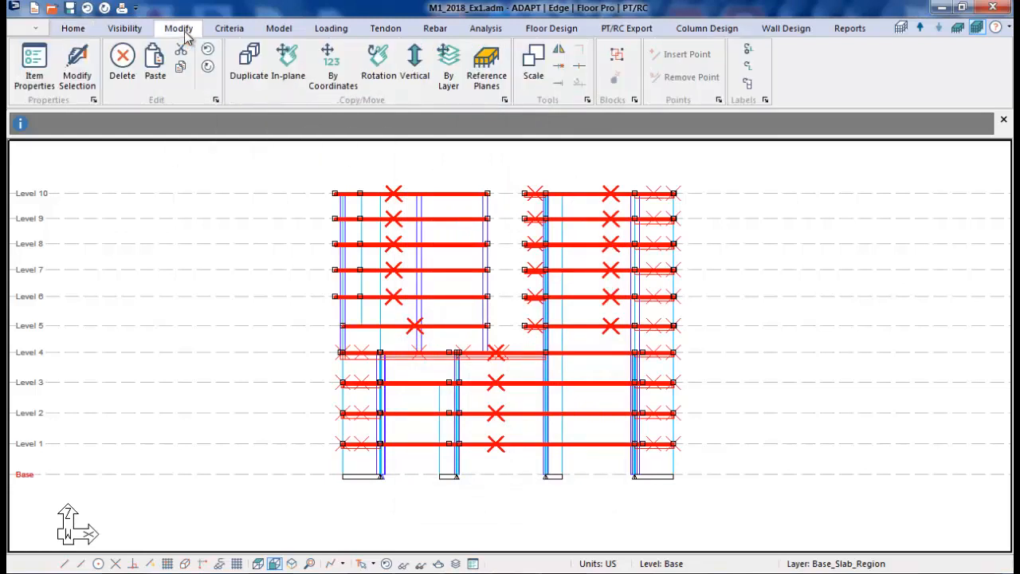
left_click(82, 73)
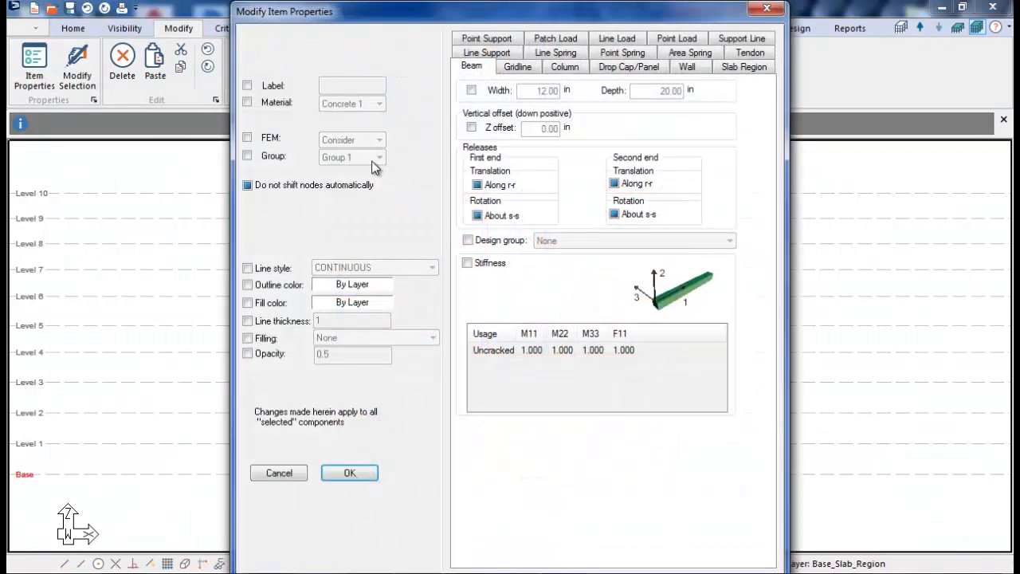
left_click(247, 104)
left_click(353, 103)
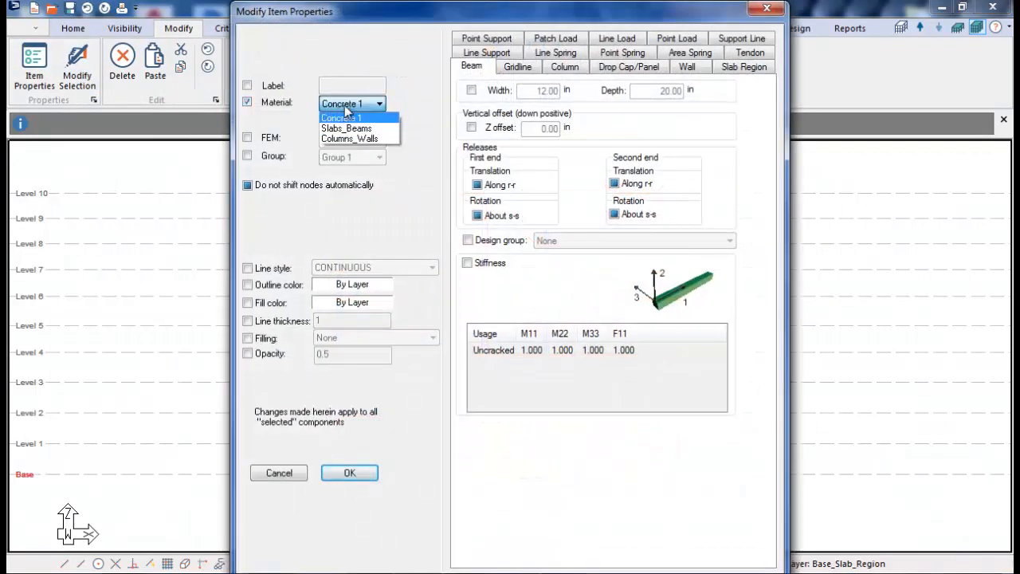
left_click(351, 127)
left_click(358, 472)
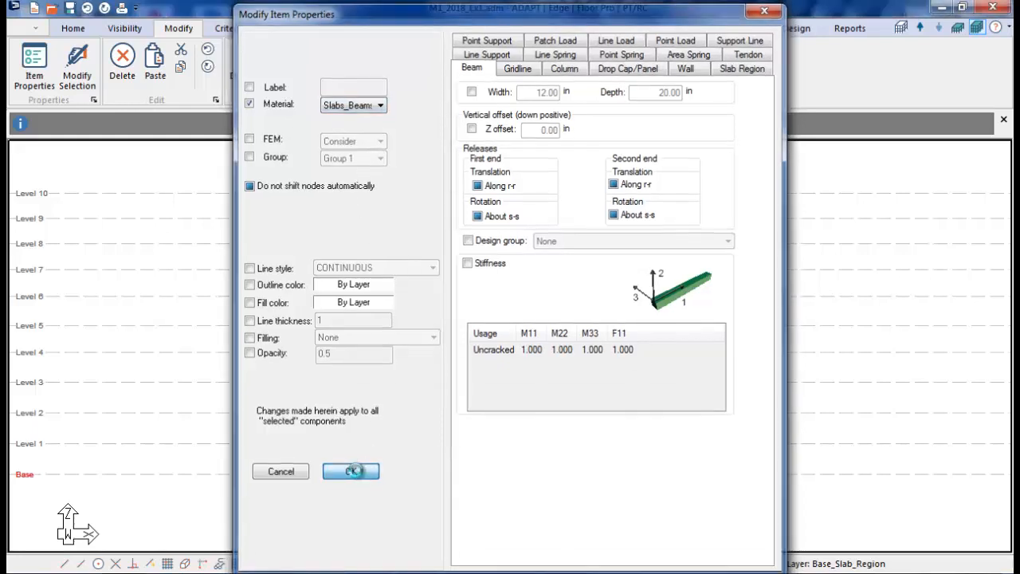
left_click(297, 389)
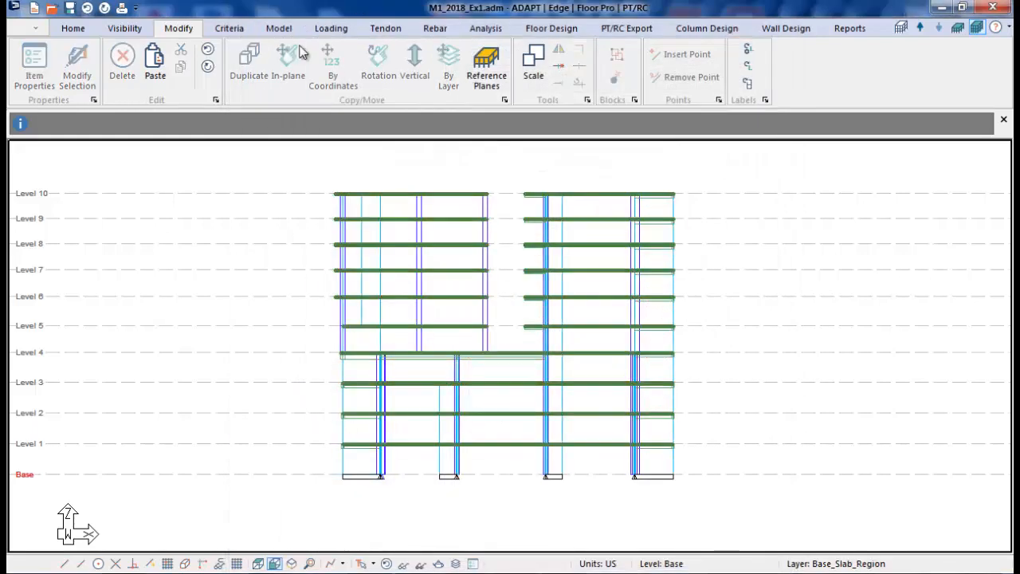
Select all columns and walls in the model by type and assign them the Columns_Walls material.
left_click(73, 28)
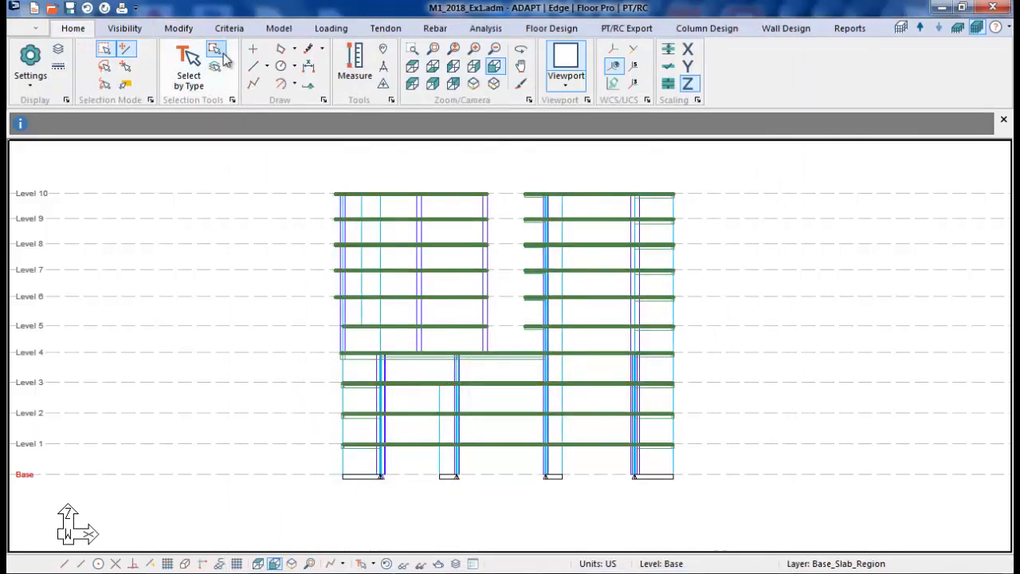
left_click(194, 70)
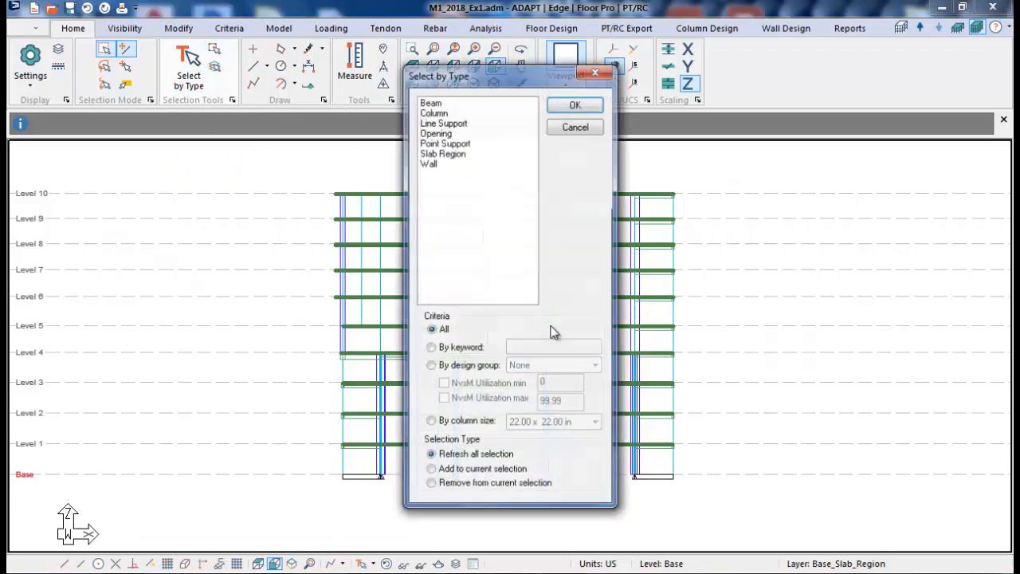
left_click(432, 112)
left_click(431, 163, "ctrl")
left_click(575, 104)
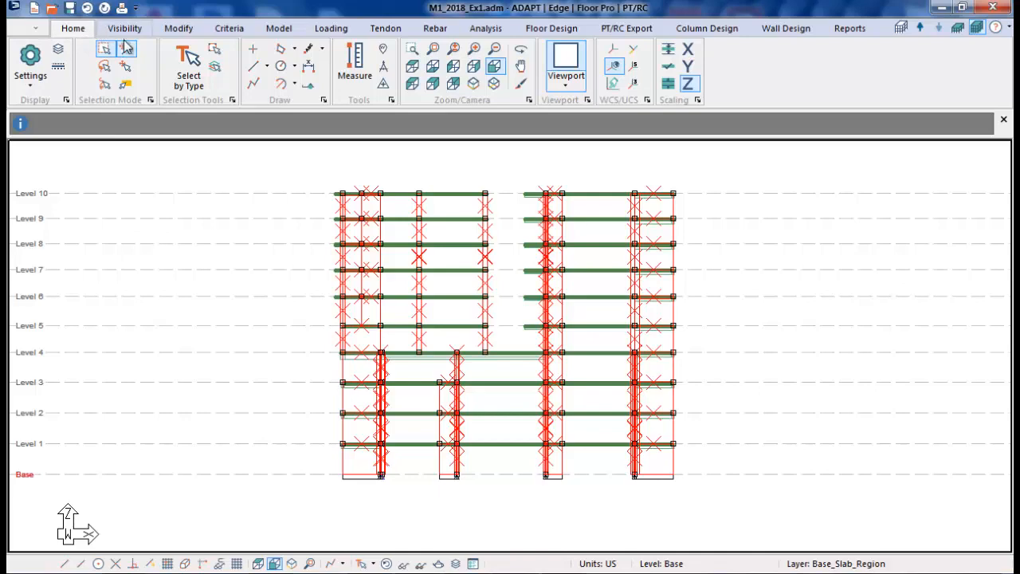
left_click(178, 30)
left_click(87, 58)
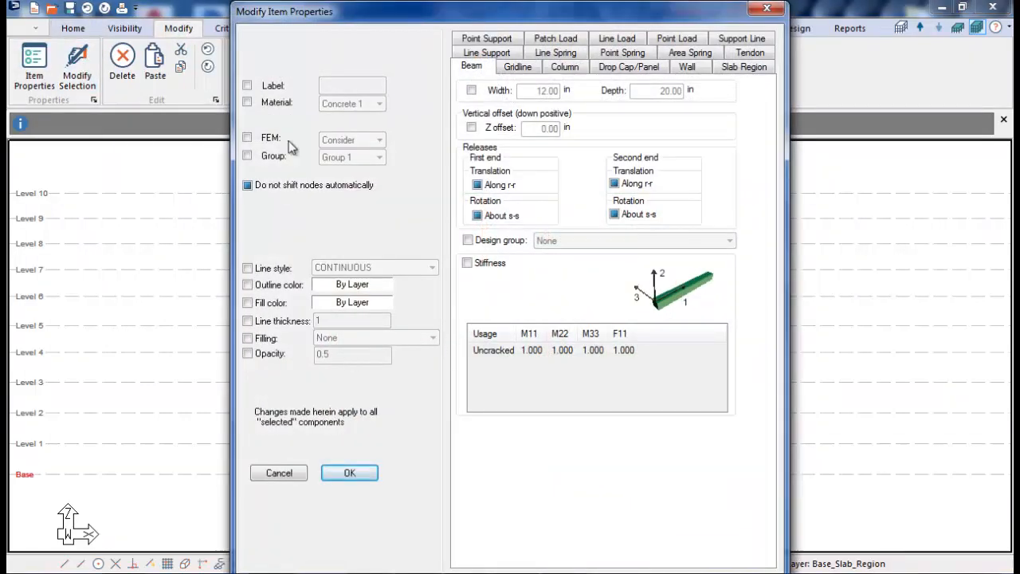
left_click(247, 102)
left_click(379, 104)
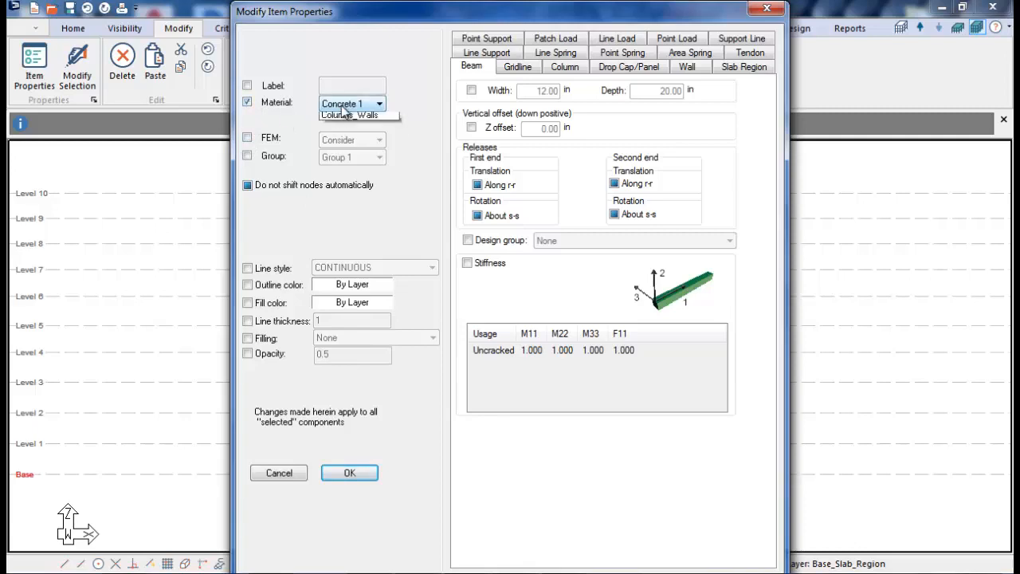
left_click(351, 138)
left_click(357, 474)
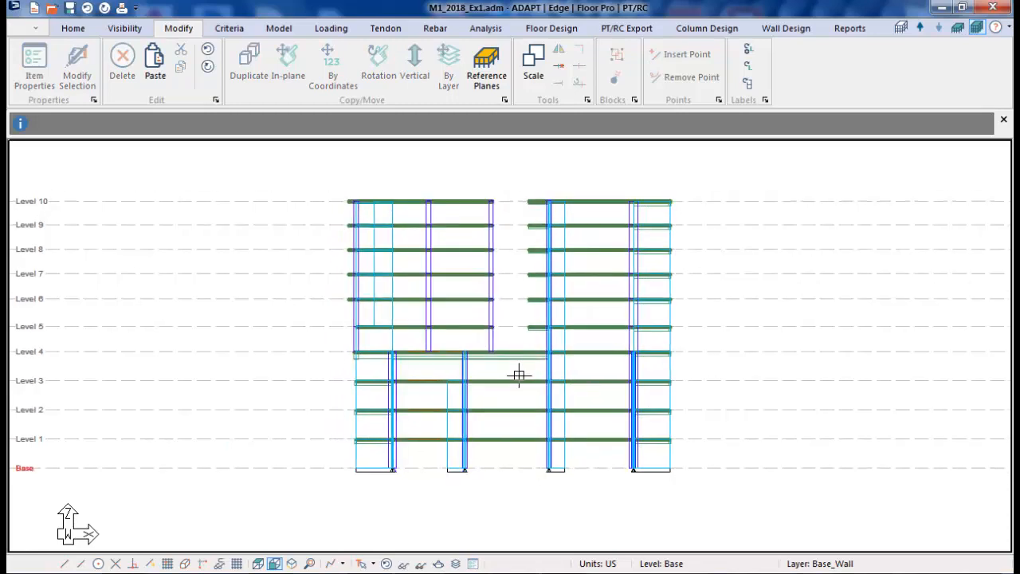
Review the mild steel, prestressing, fiber concrete and generic material properties without changing them.
left_click(223, 28)
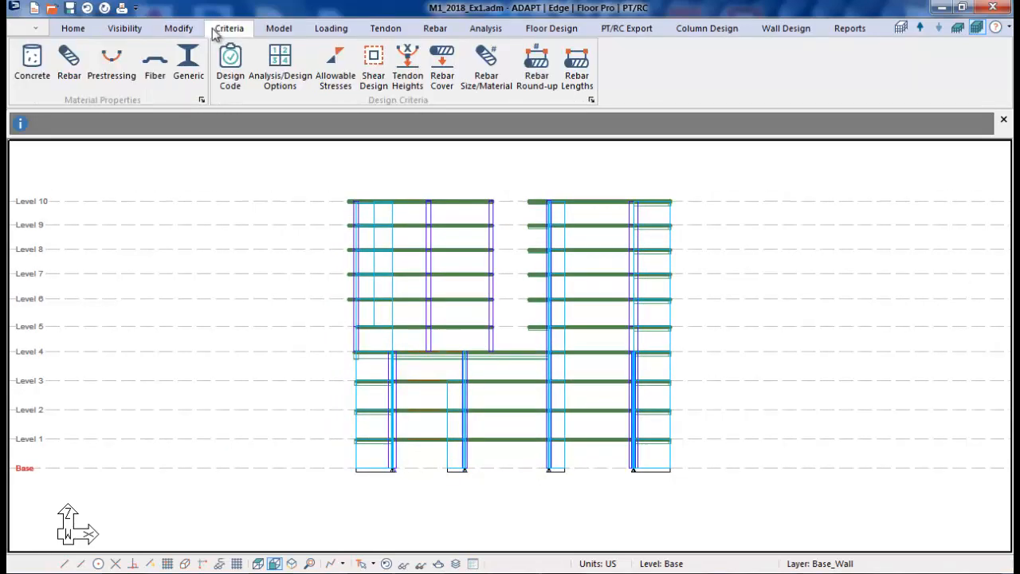
left_click(70, 68)
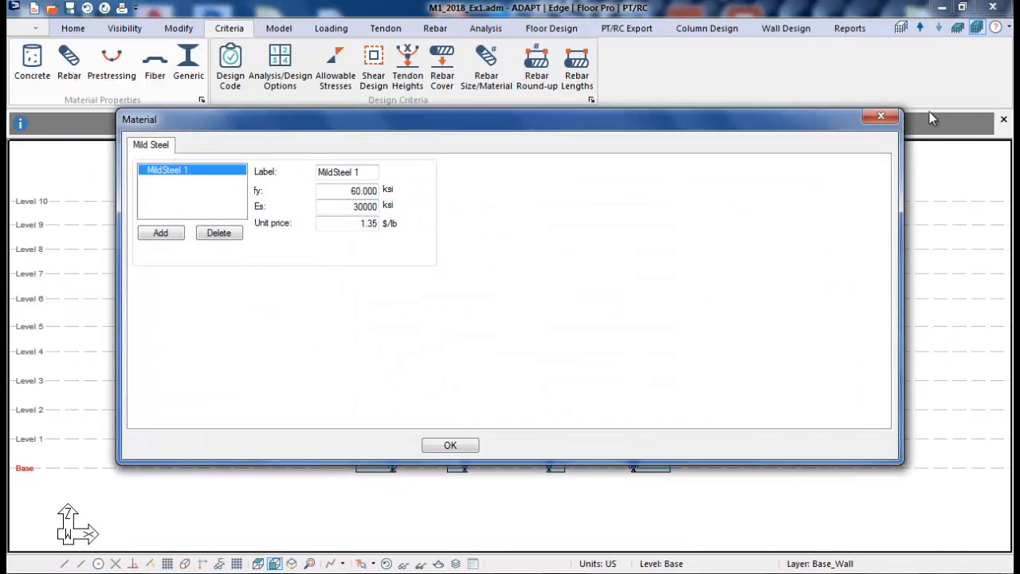
left_click(881, 117)
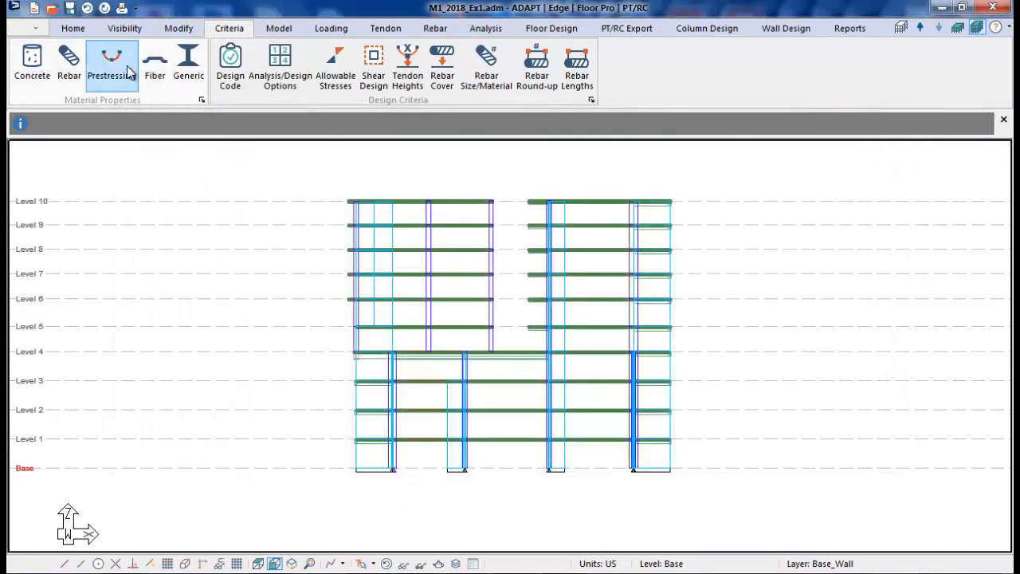
left_click(111, 68)
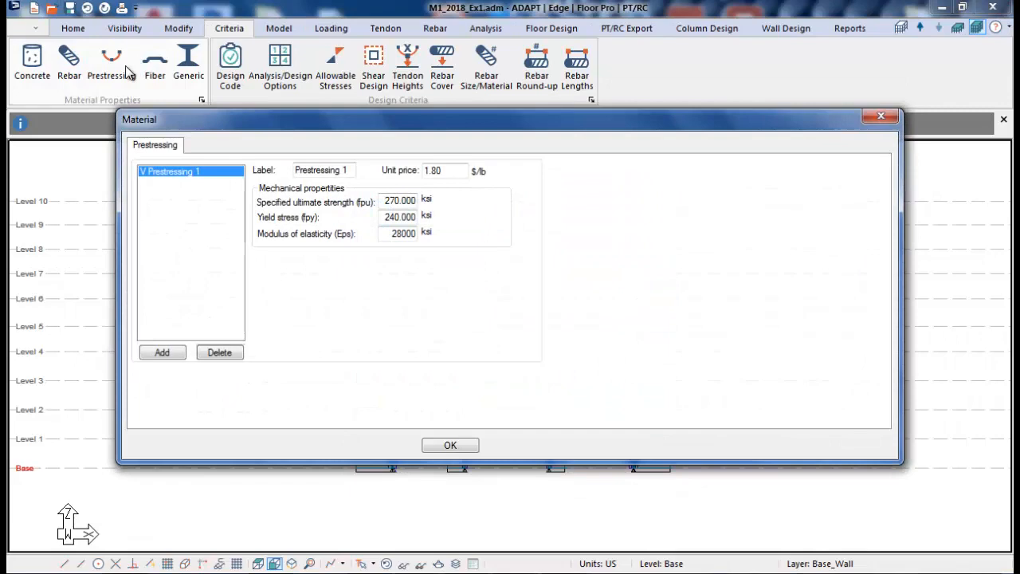
left_click(882, 117)
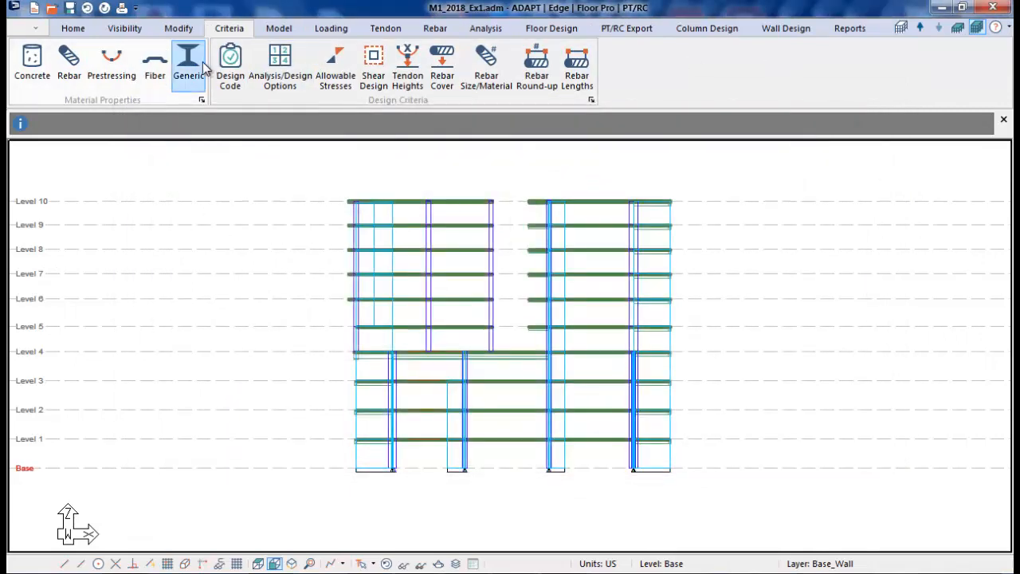
left_click(156, 65)
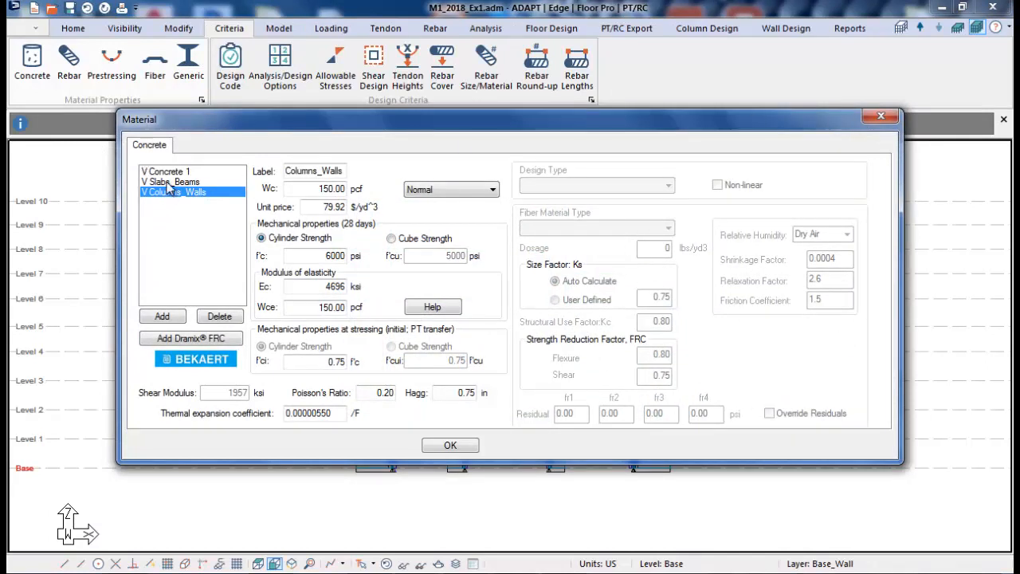
left_click(449, 445)
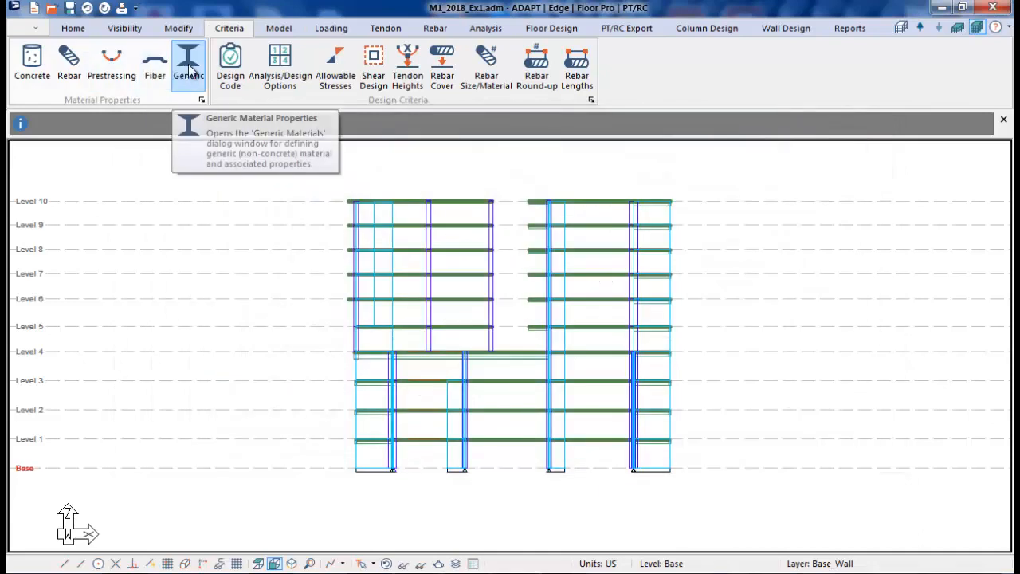
left_click(190, 70)
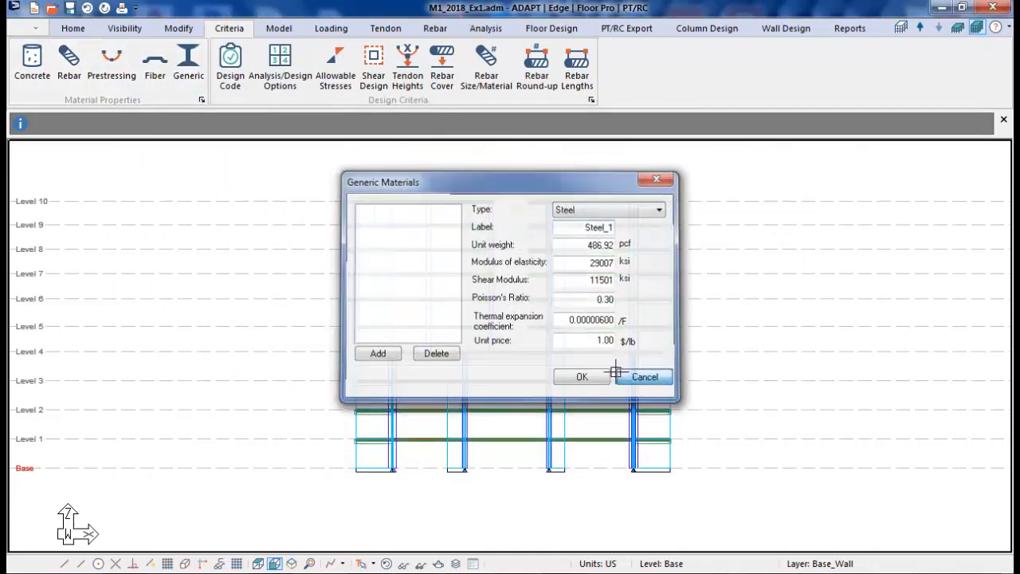
left_click(627, 378)
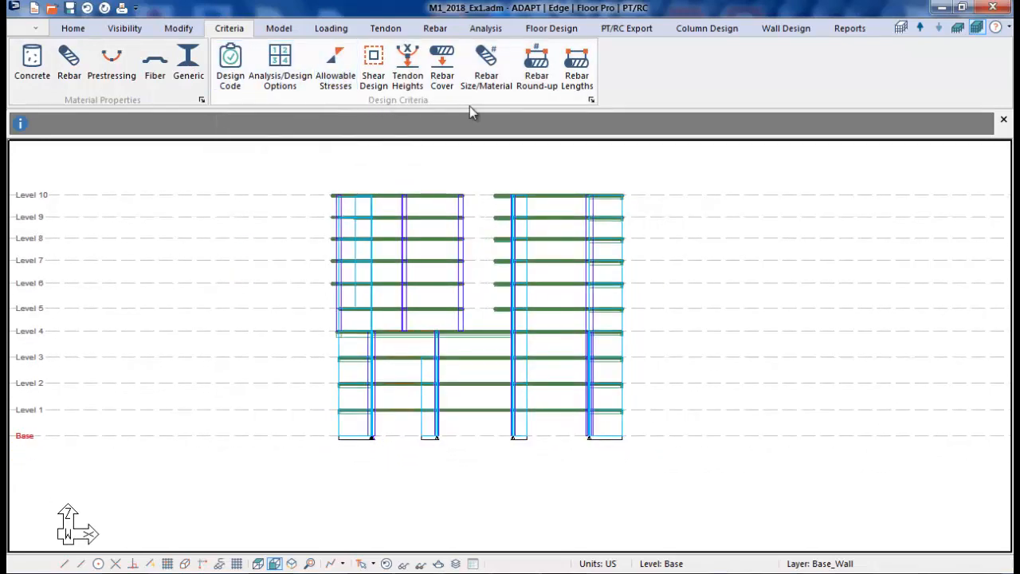
Review the design criteria, including design code, shear design, rebar round-up, analysis options, tendon heights, allowable stresses and preferred reinforcement.
left_click(231, 70)
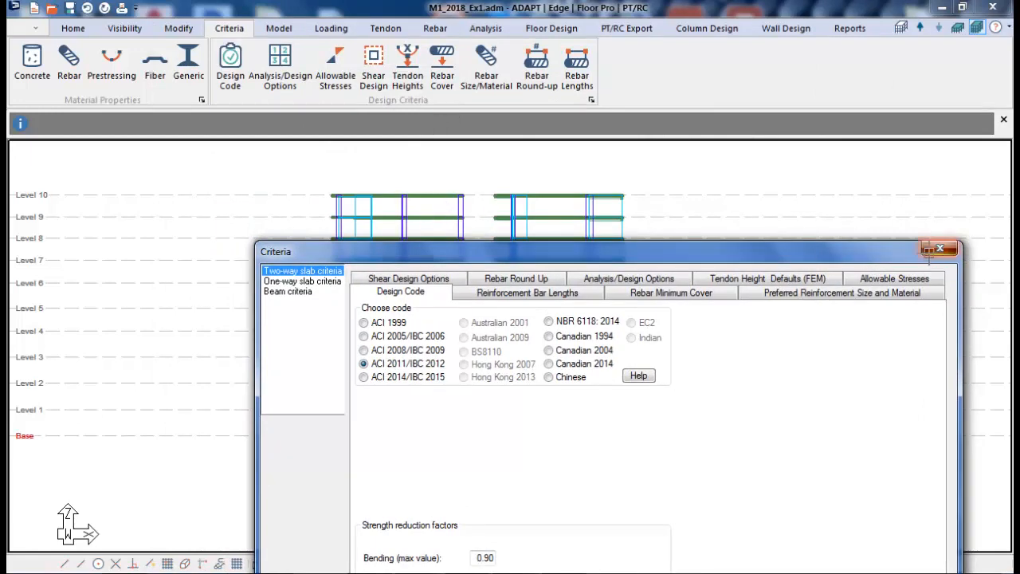
left_click(940, 249)
left_click(373, 68)
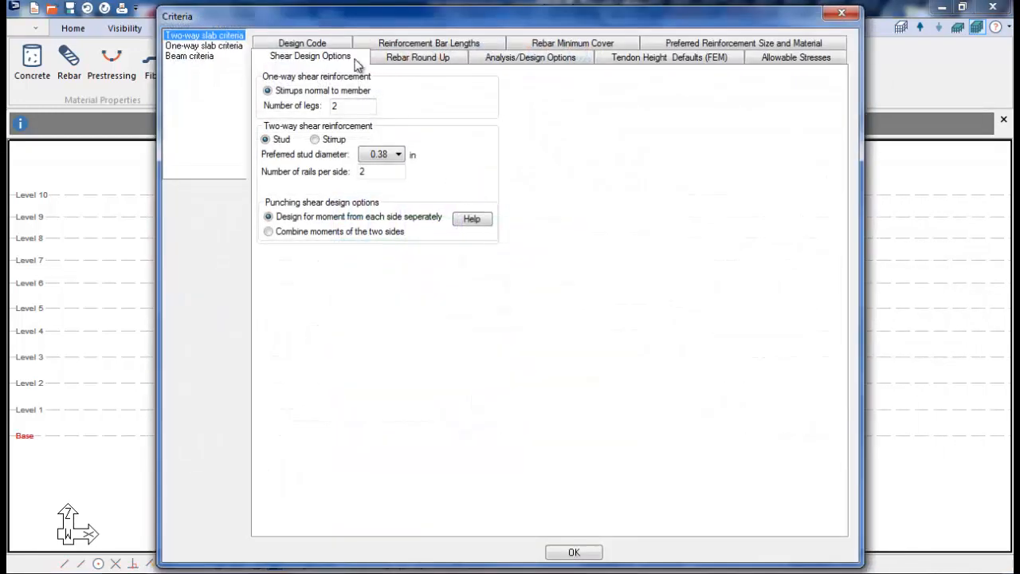
left_click(404, 64)
left_click(517, 58)
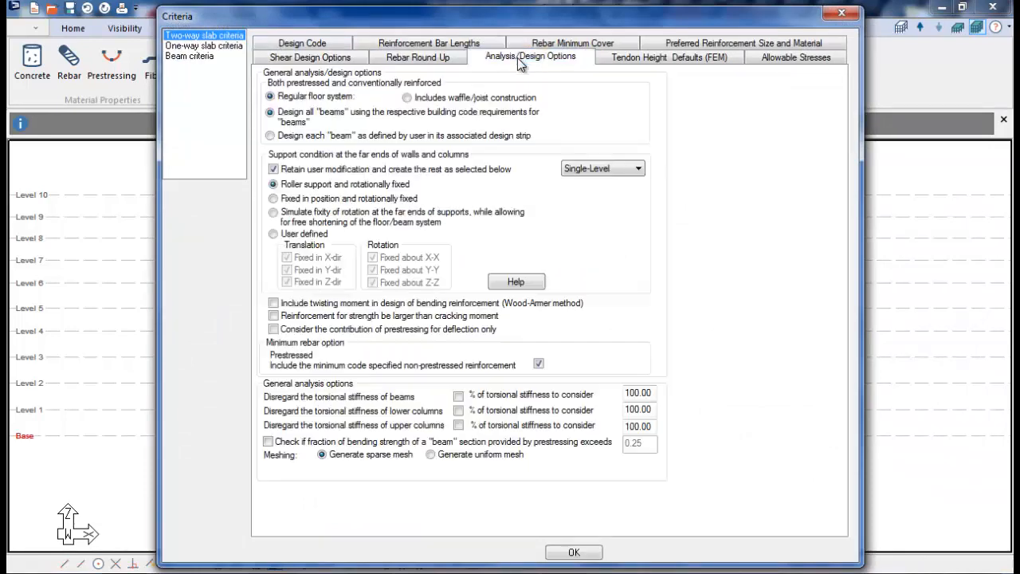
left_click(626, 57)
left_click(765, 57)
left_click(754, 45)
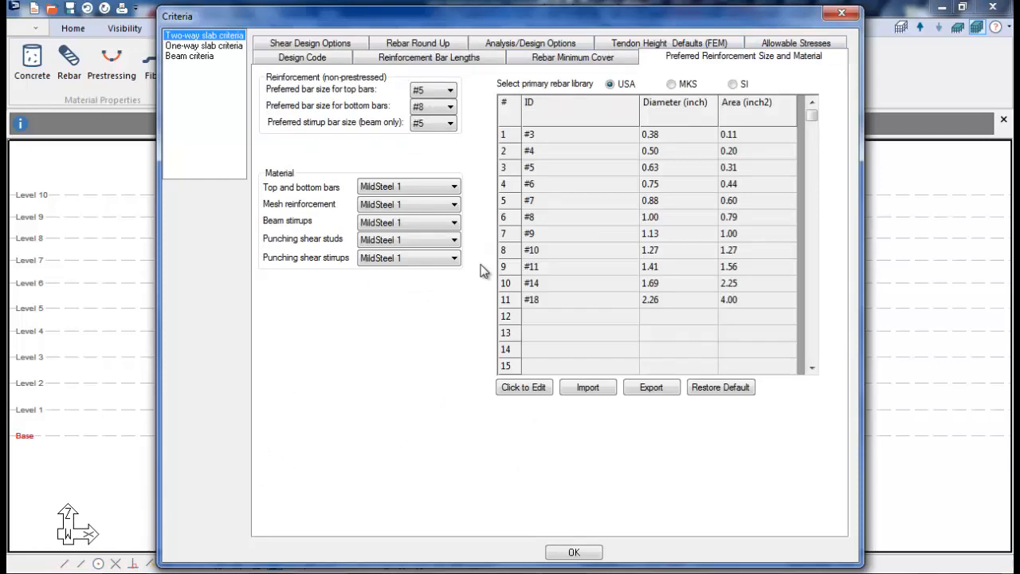
left_click(843, 14)
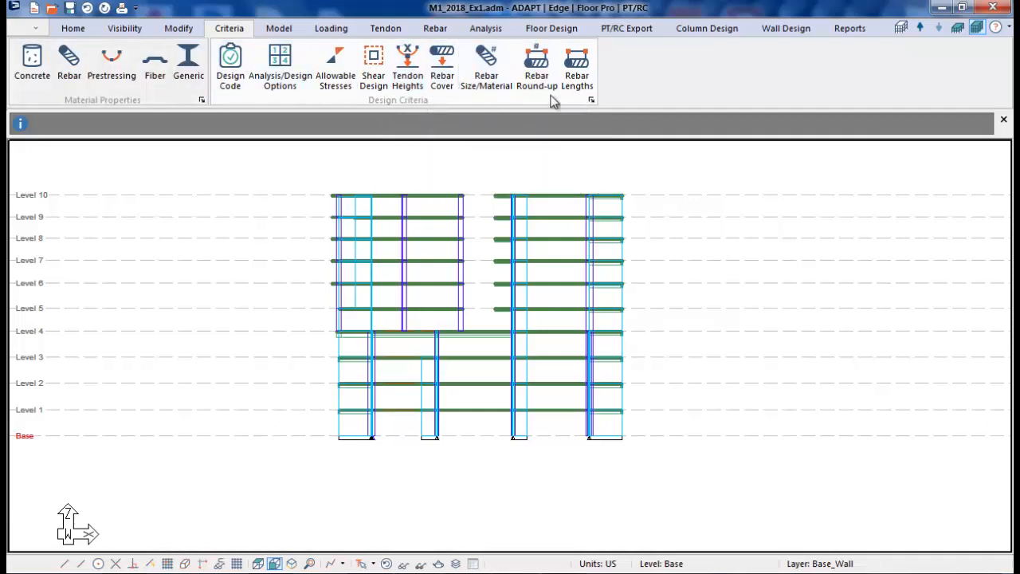
middle_click_drag(593, 200, 547, 246)
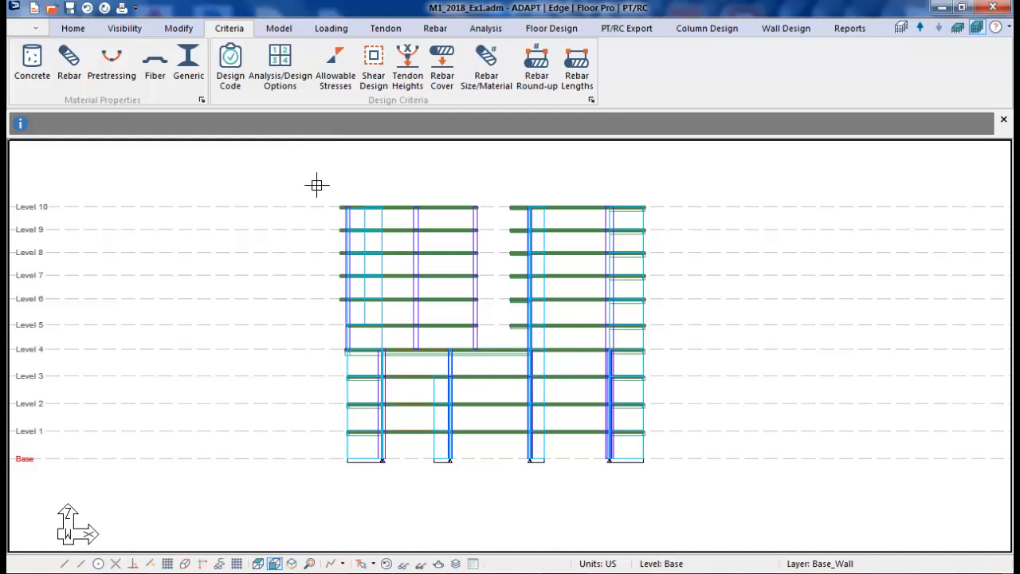
Add three general load cases to the load case library.
left_click(334, 31)
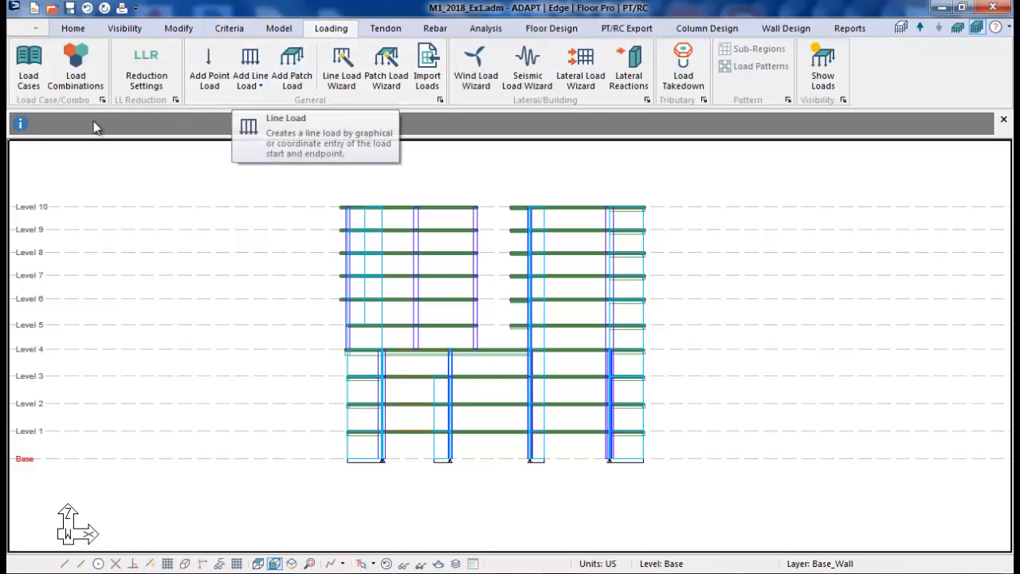
left_click(29, 73)
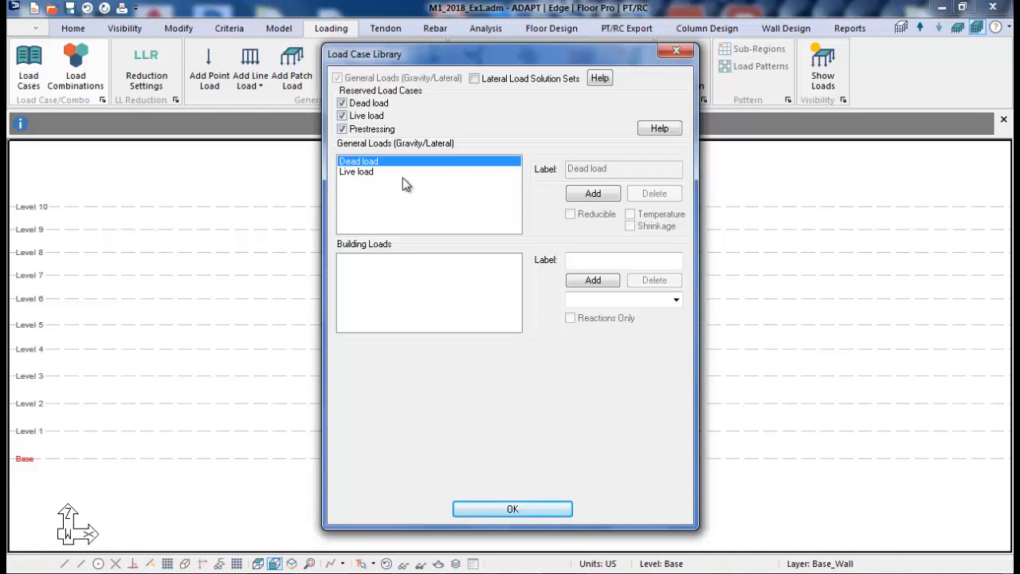
left_click(593, 195)
left_click(593, 195)
left_click(593, 195)
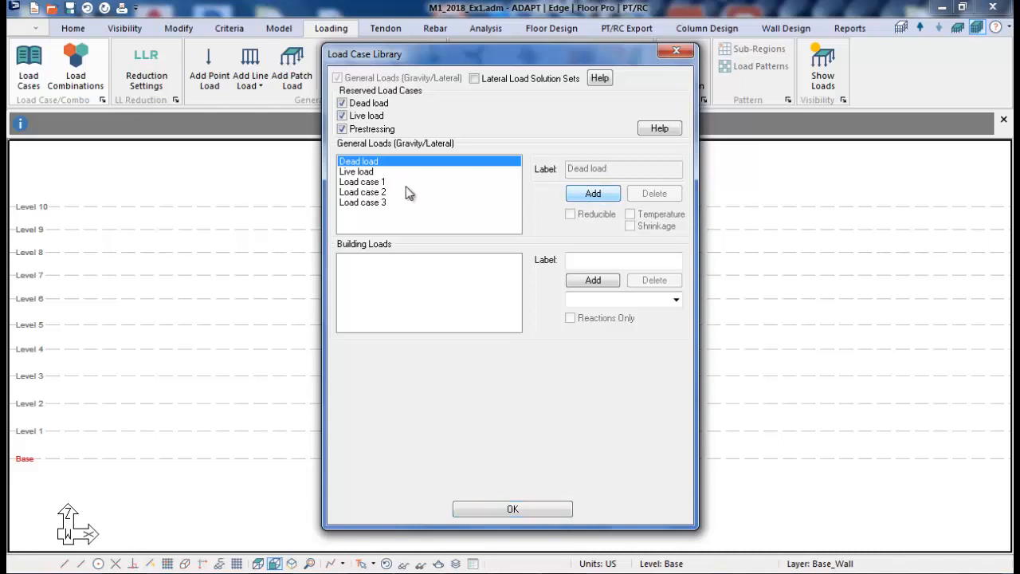
Delete the three added general load cases, keeping only the dead and live load cases, and close the load case library.
left_click(360, 183)
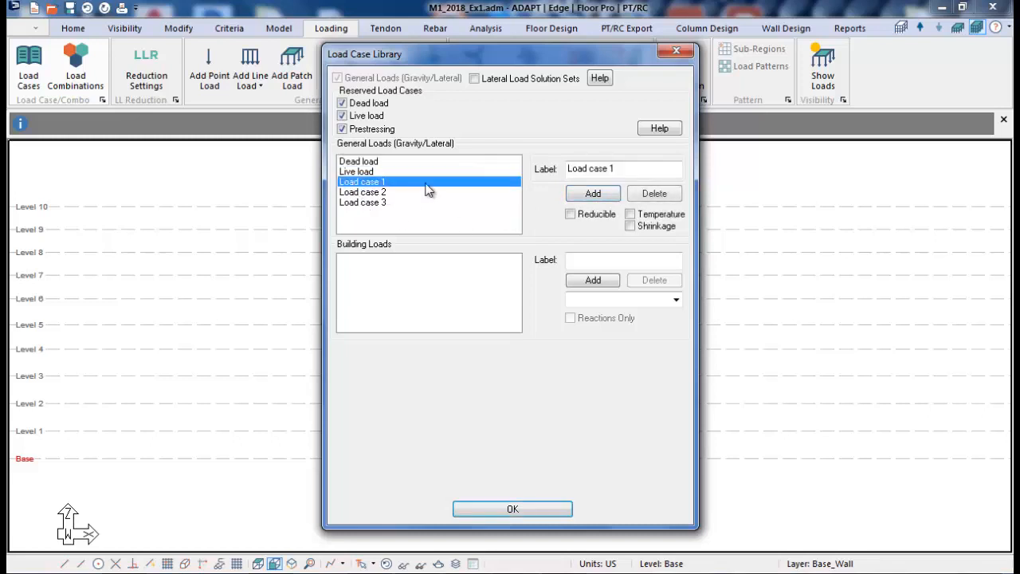
left_click(652, 197)
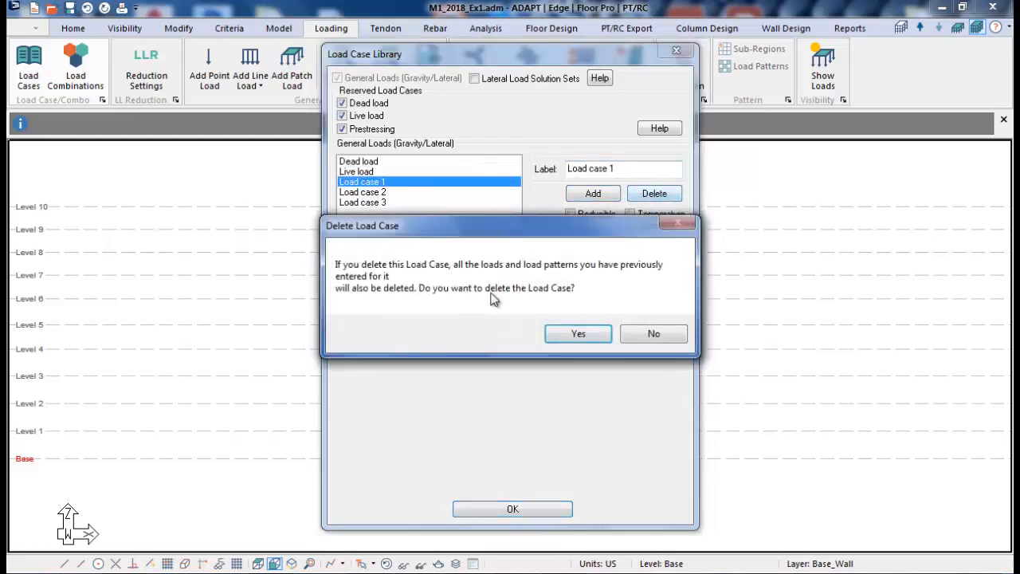
left_click(572, 333)
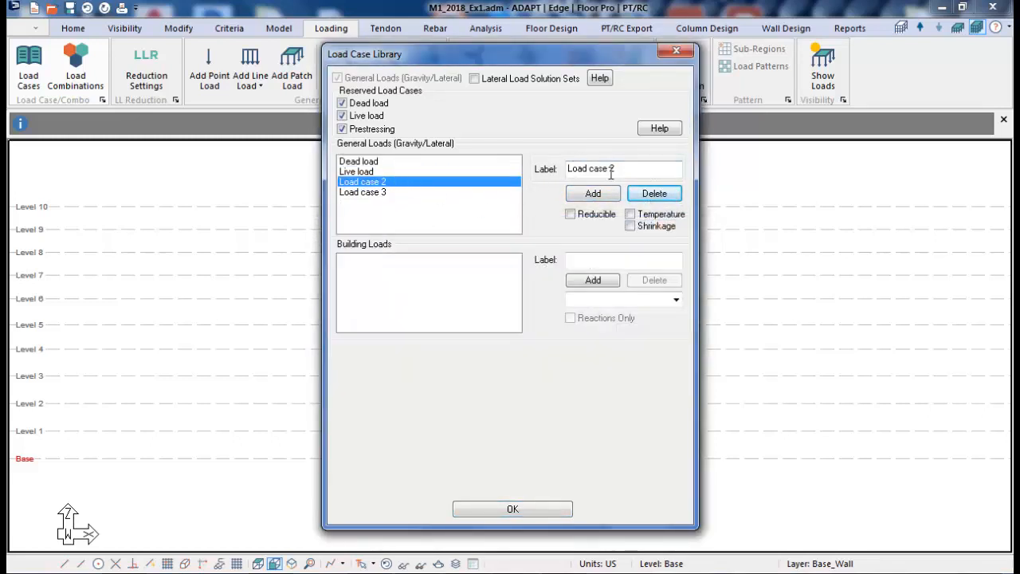
left_click(647, 196)
left_click(573, 333)
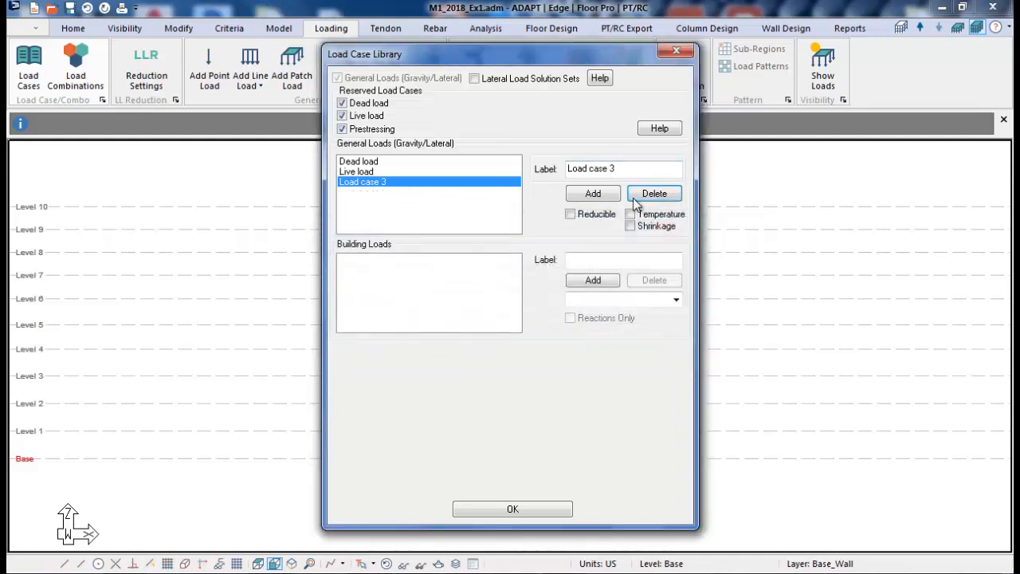
left_click(654, 196)
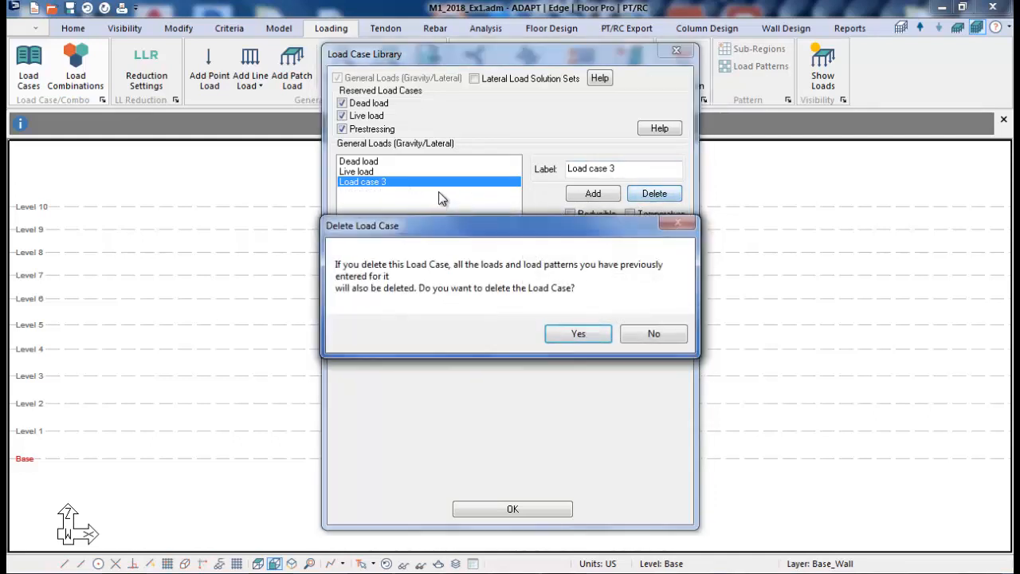
left_click(574, 333)
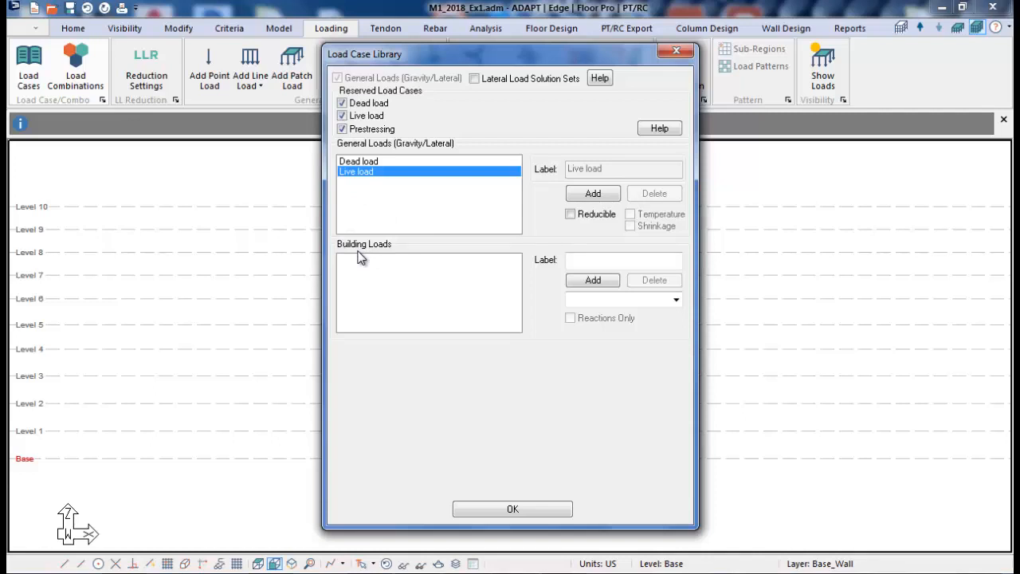
left_click(510, 508)
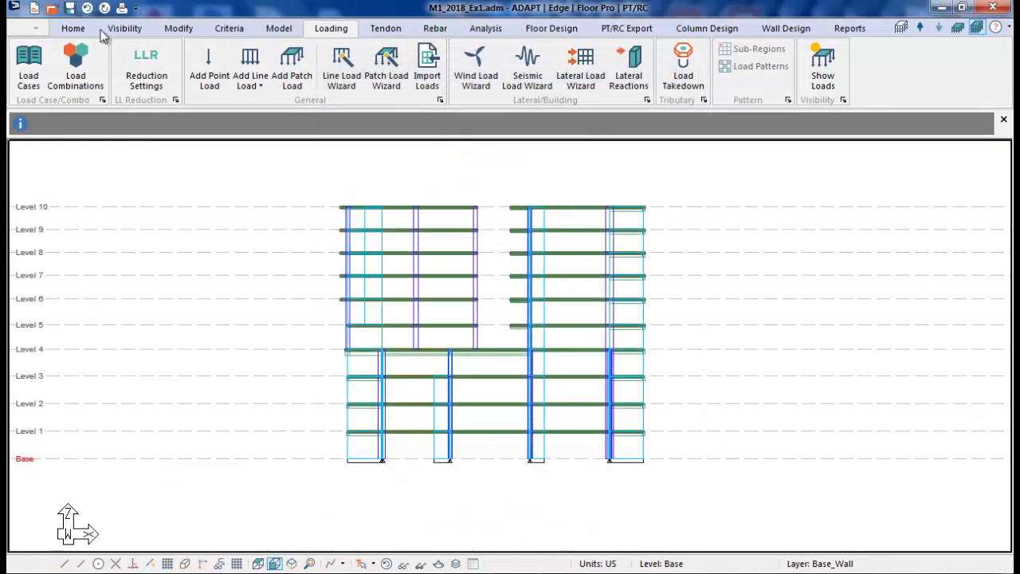
Review the service, strength and initial load combinations without changing them.
left_click(76, 80)
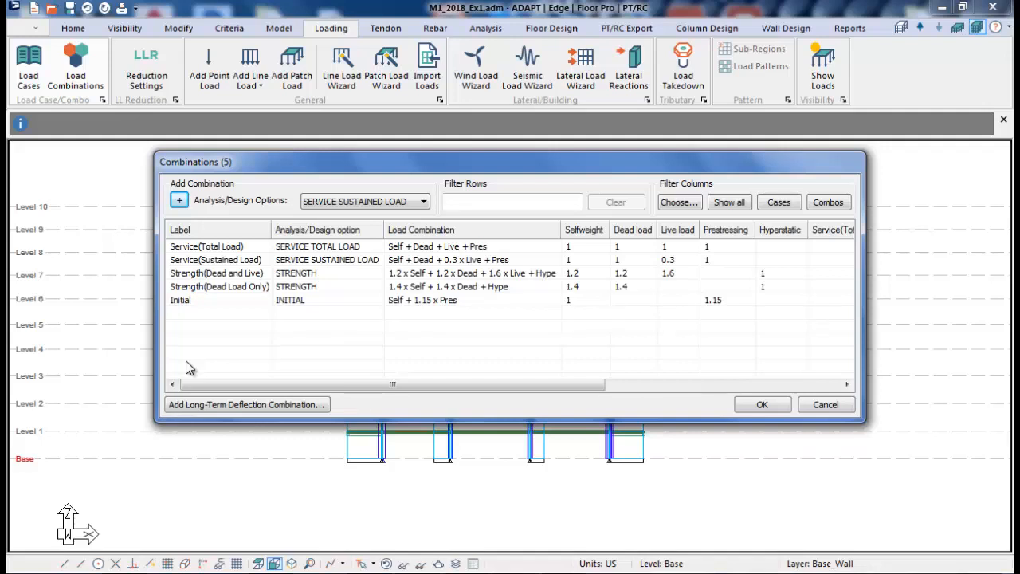
left_click(834, 408)
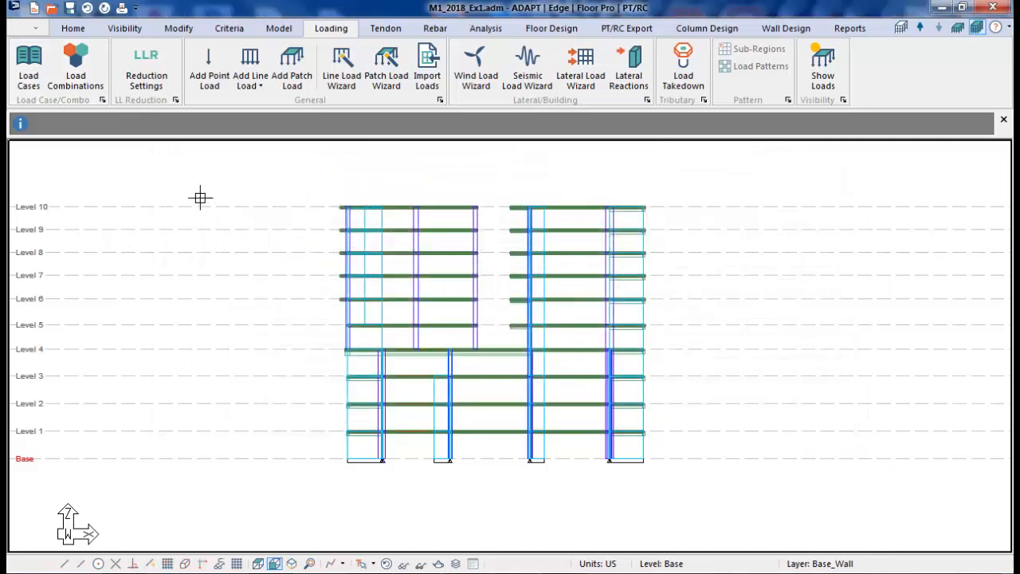
left_click(570, 318)
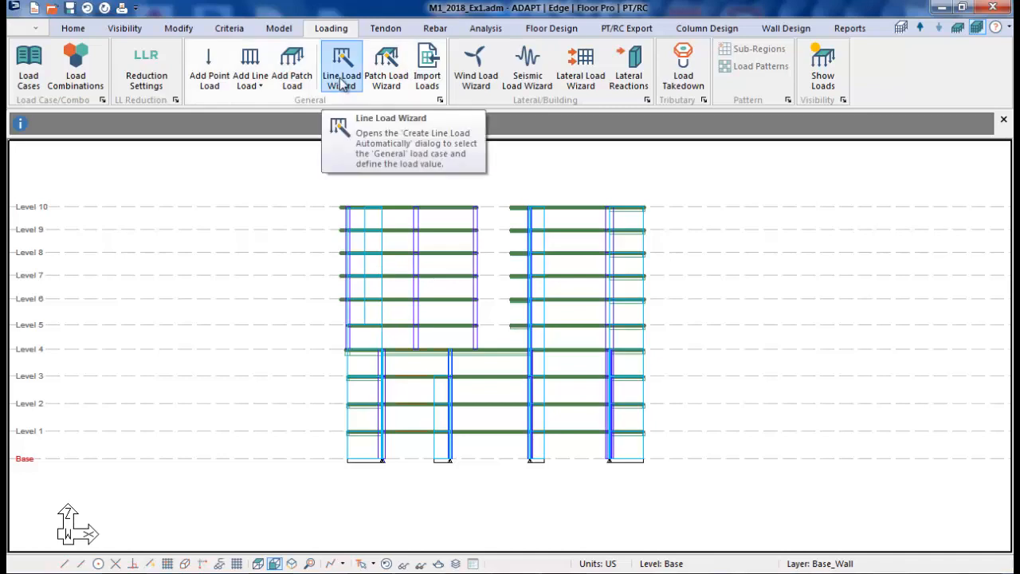
Select all slab regions in the model by type and generate patch loads on them for the Dead load case.
left_click(78, 30)
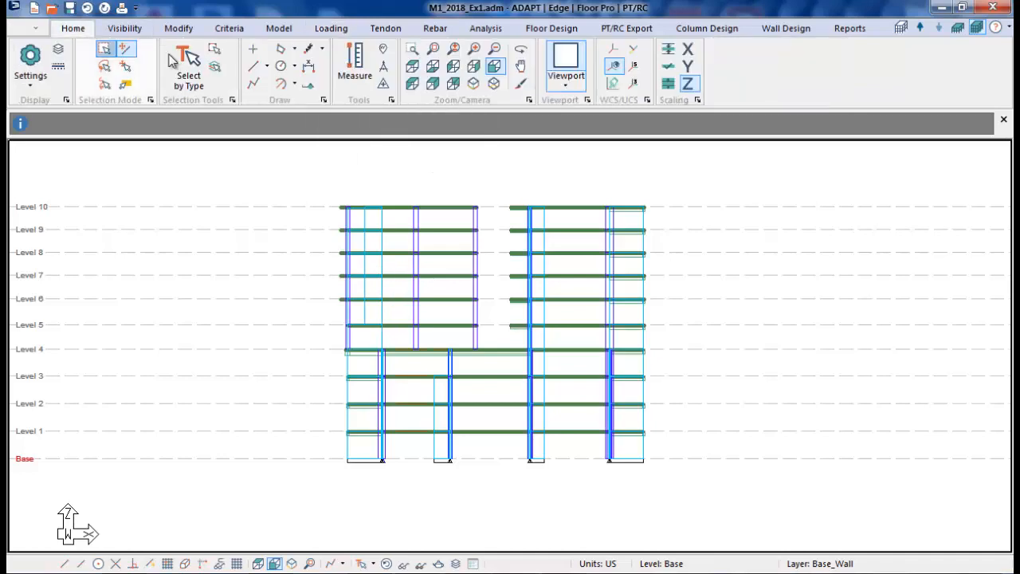
left_click(184, 65)
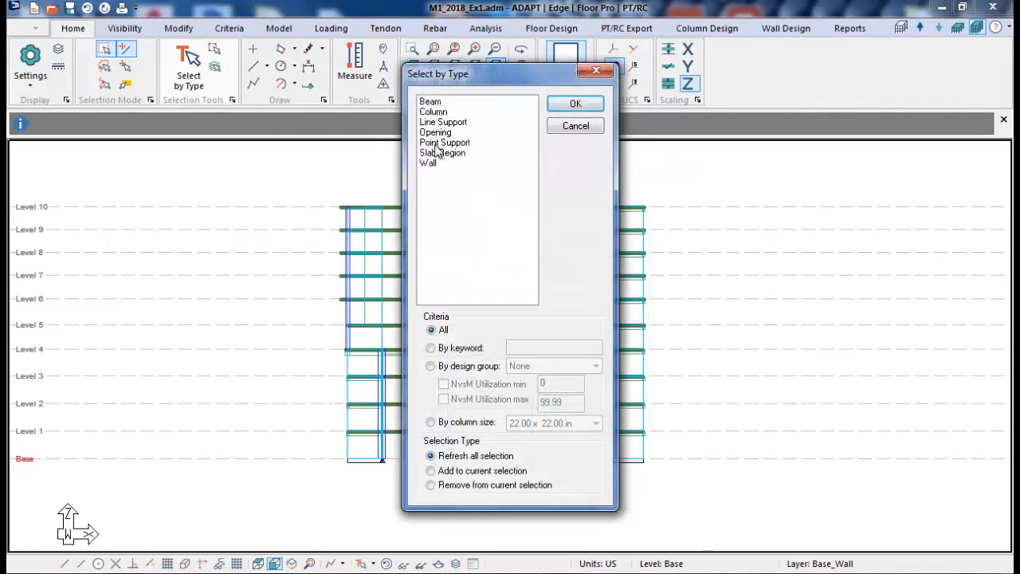
left_click(437, 151)
left_click(575, 104)
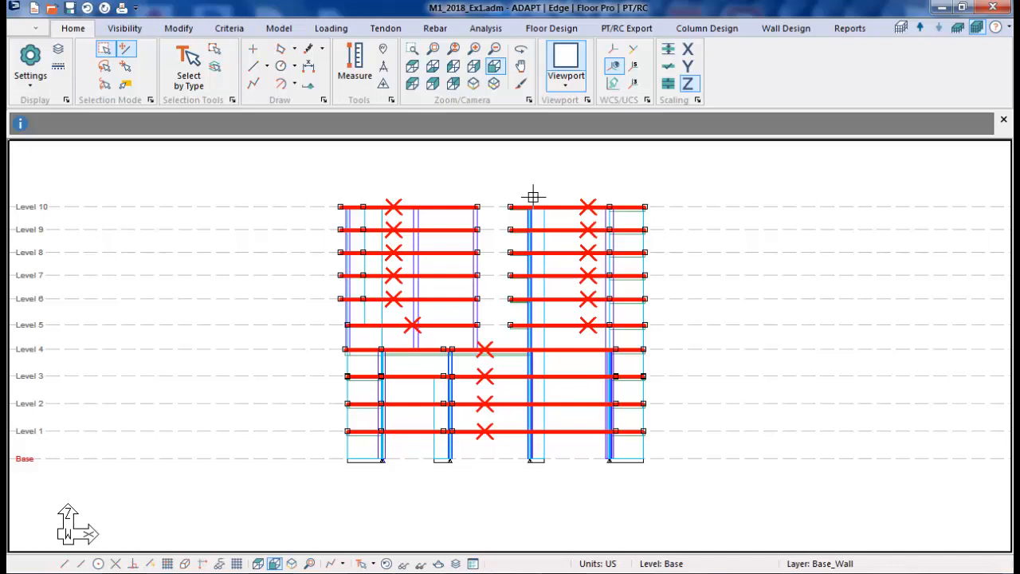
left_click(331, 28)
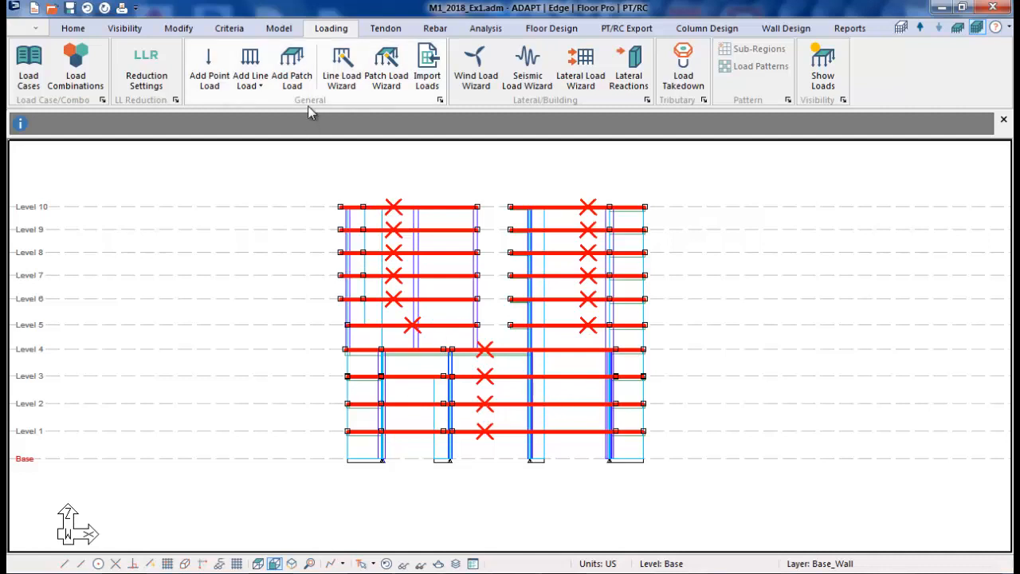
left_click(395, 88)
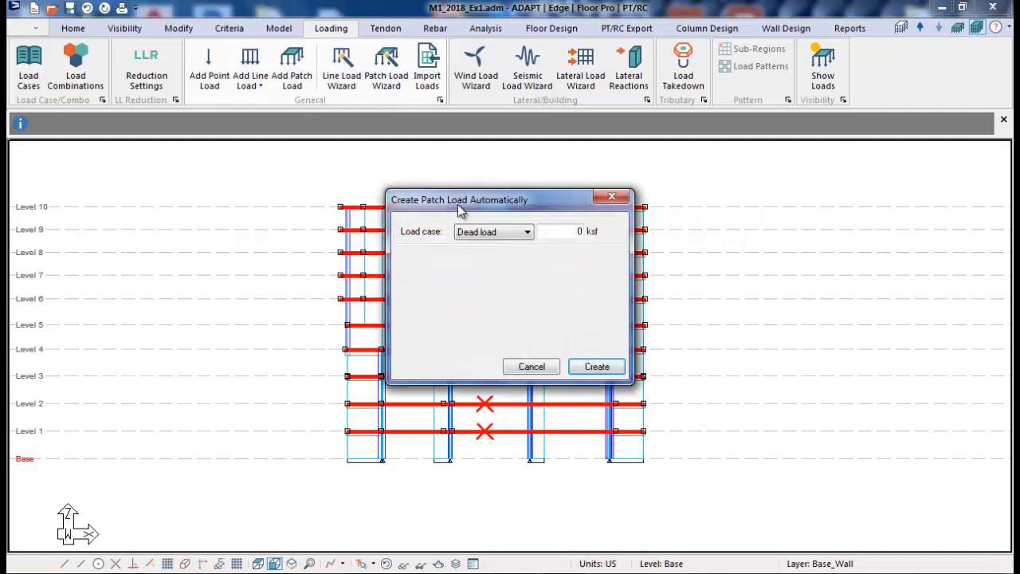
left_click_drag(457, 204, 692, 206)
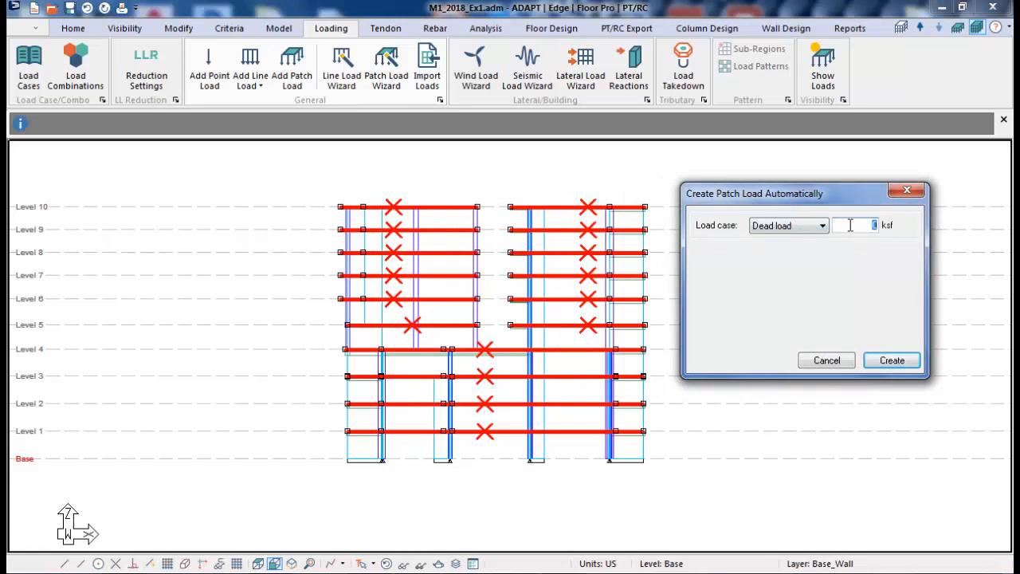
key("Return")
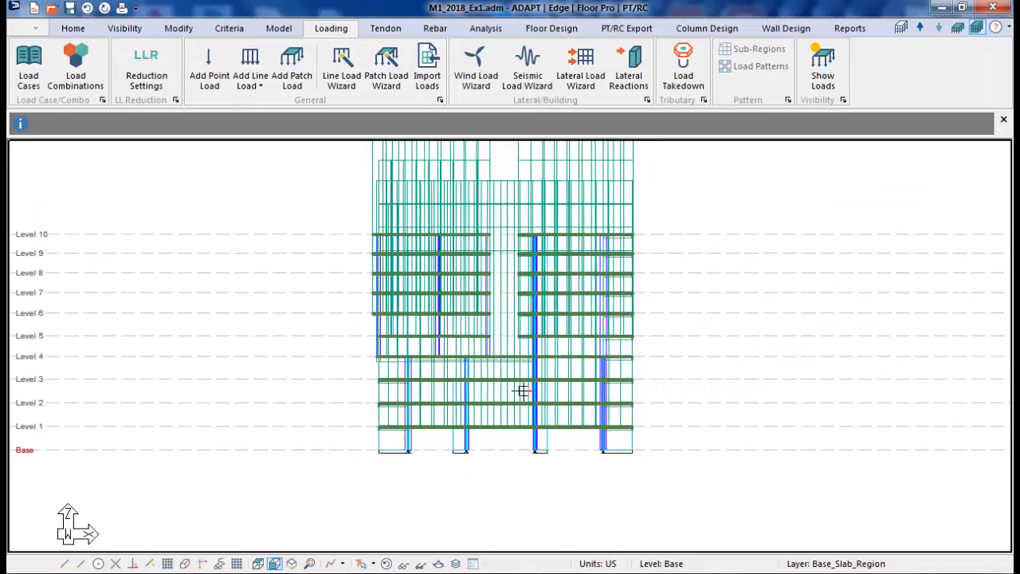
Hide the generated patch loads in the elevation view.
left_click(823, 80)
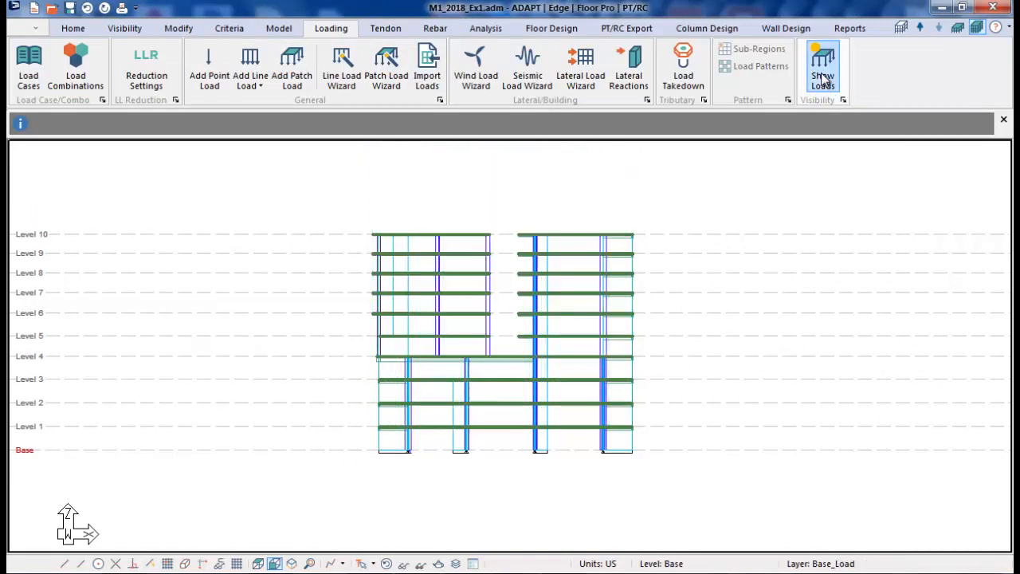
left_click(823, 80)
left_click(823, 79)
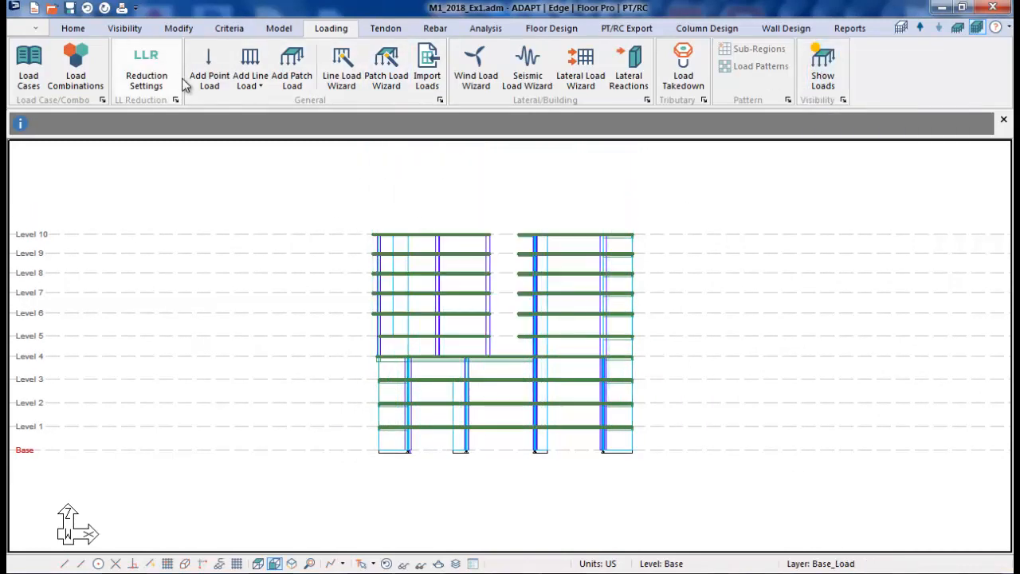
Select all slab regions by type again and generate patch loads on them for the Live load case.
left_click(73, 28)
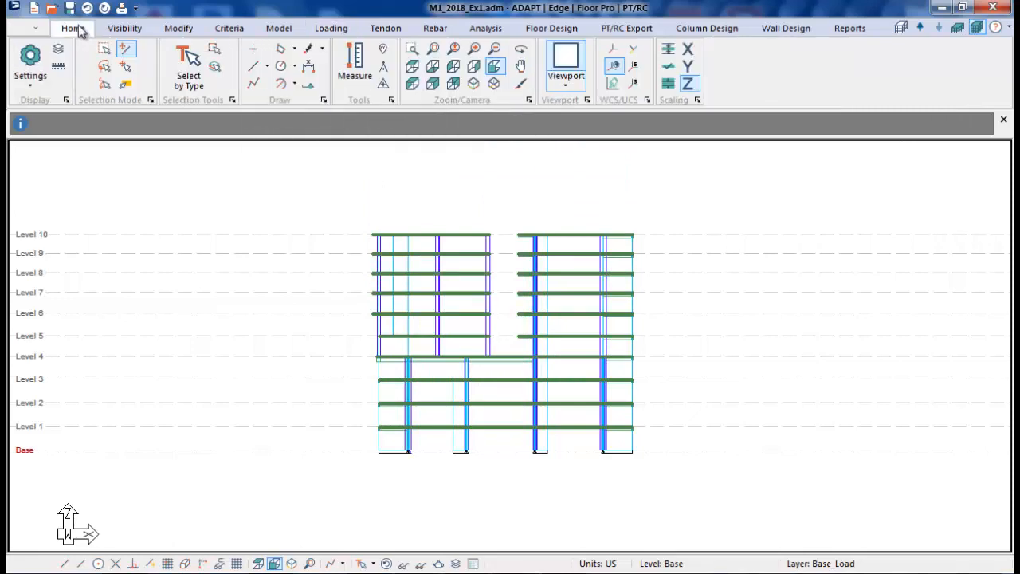
left_click(189, 66)
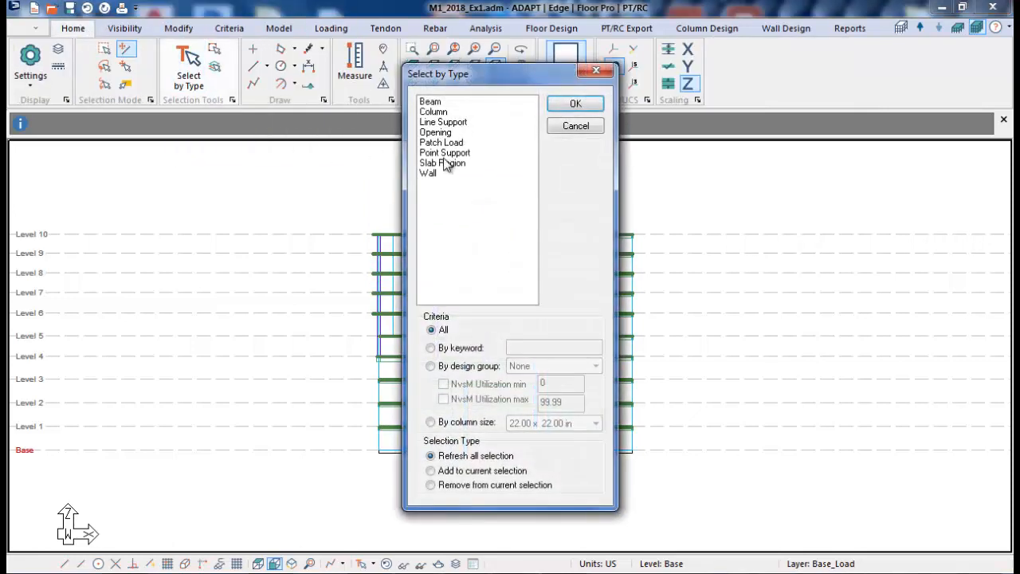
left_click(446, 163)
left_click(569, 106)
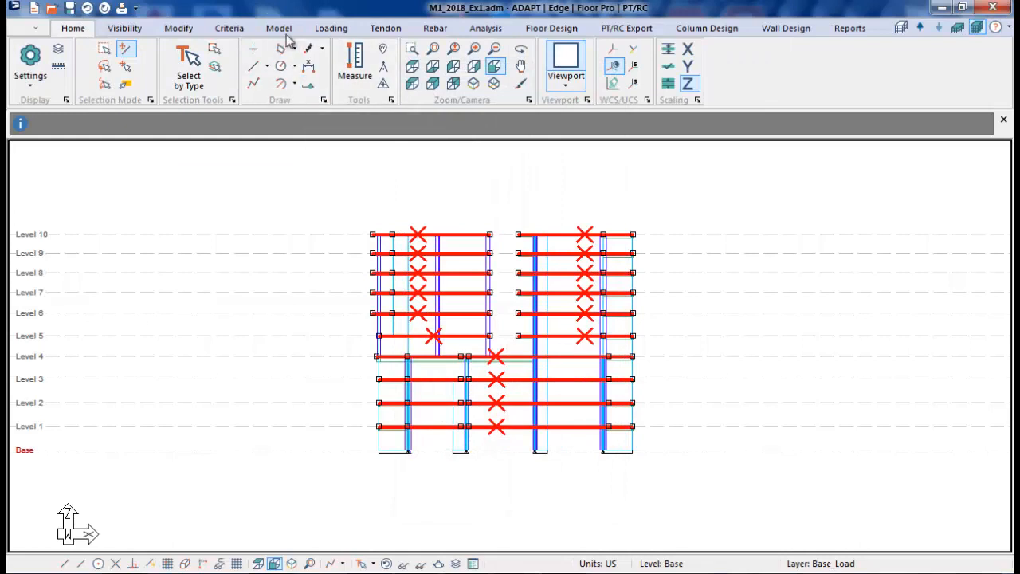
left_click(330, 28)
left_click(387, 67)
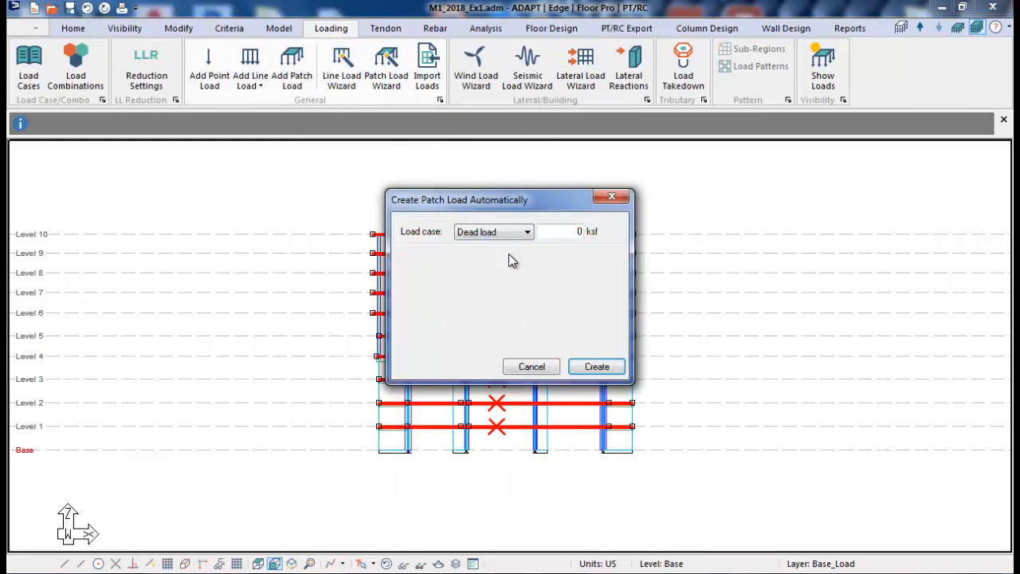
left_click(510, 231)
left_click(489, 257)
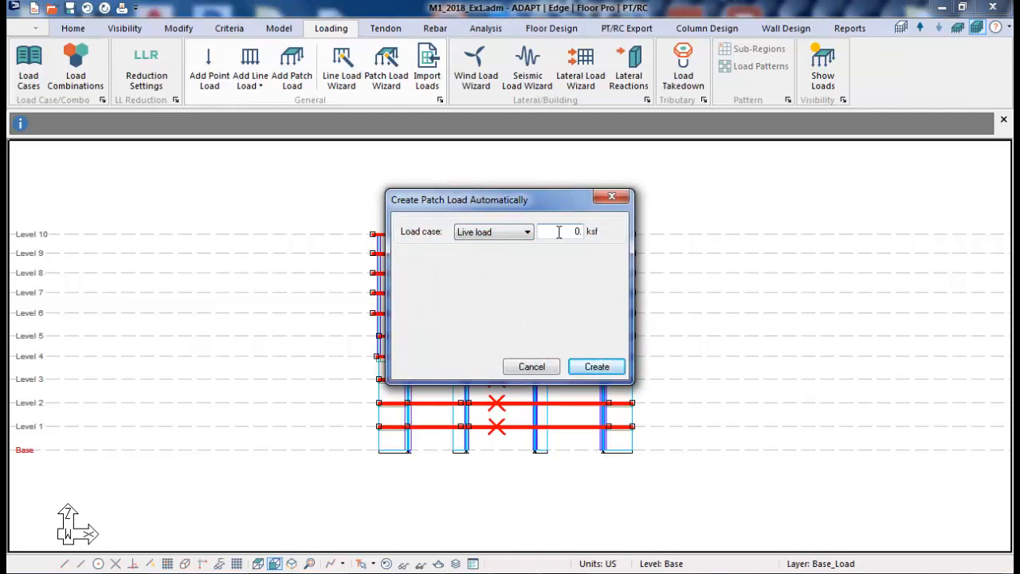
key("Return")
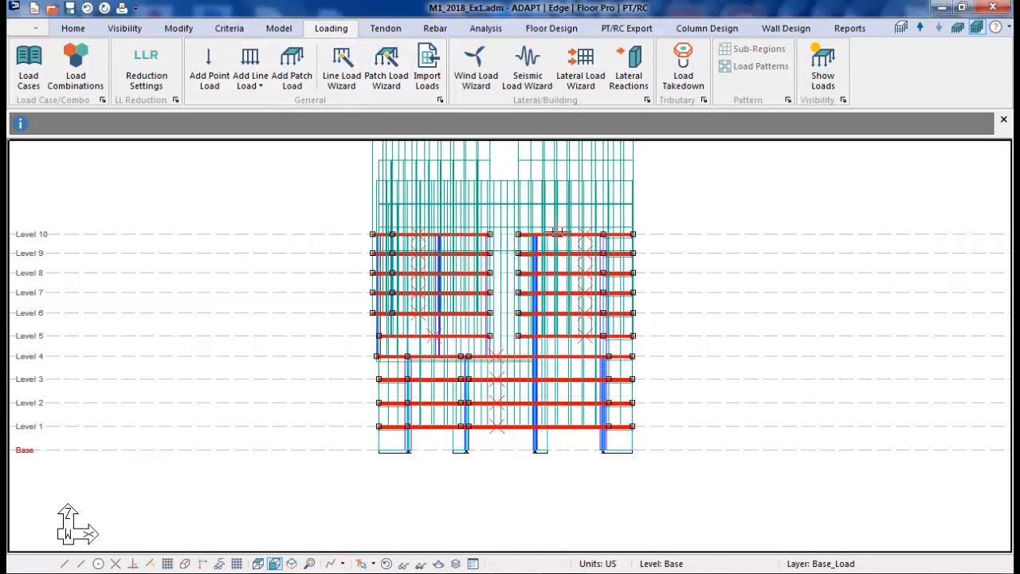
Select all slab regions by type and generate line loads of 0.350 k/ft along them for the Dead load case.
middle_click_drag(636, 265, 647, 314)
scroll(636, 310, "down", 2)
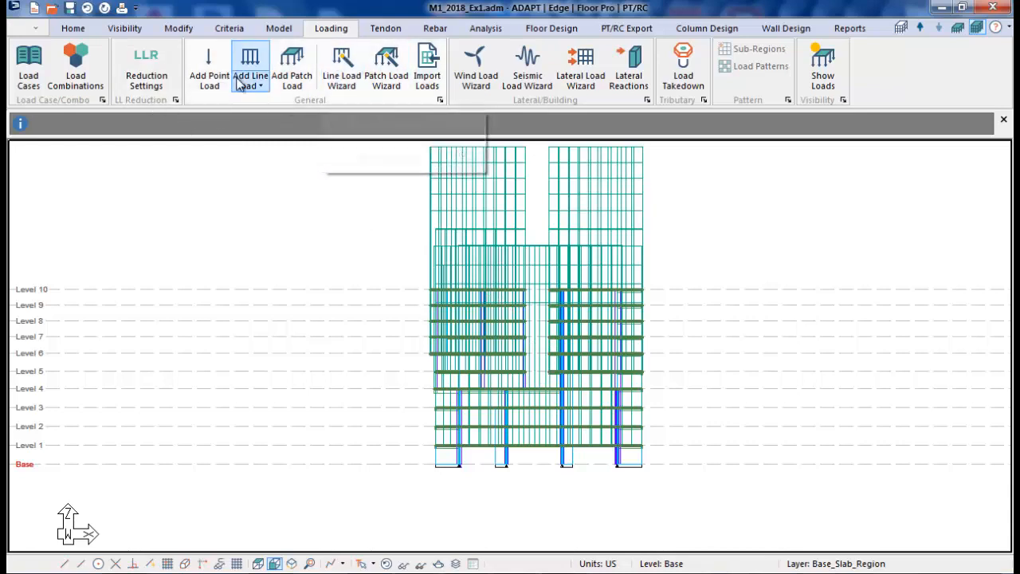
left_click(73, 28)
left_click(188, 64)
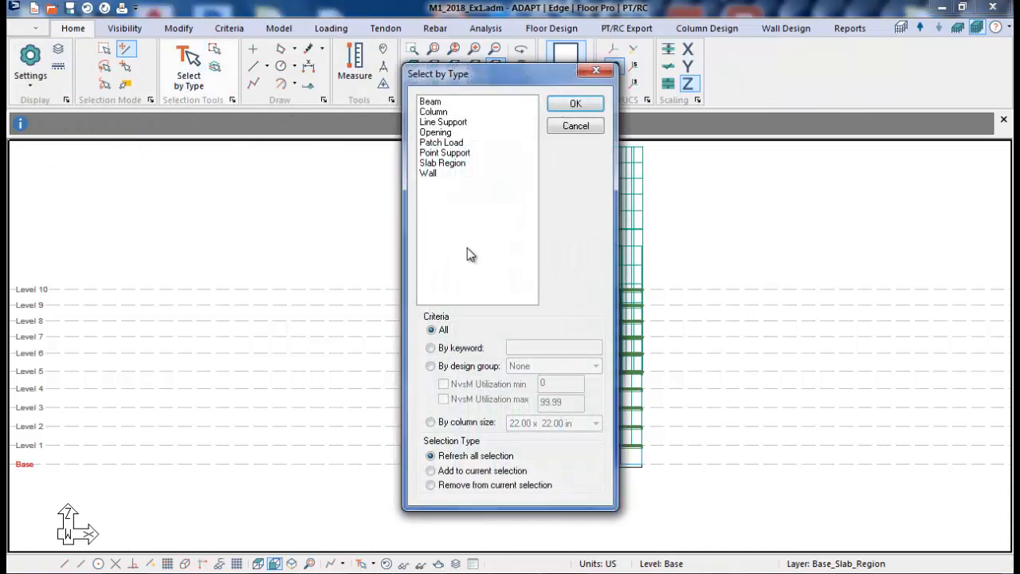
left_click(443, 164)
left_click(572, 107)
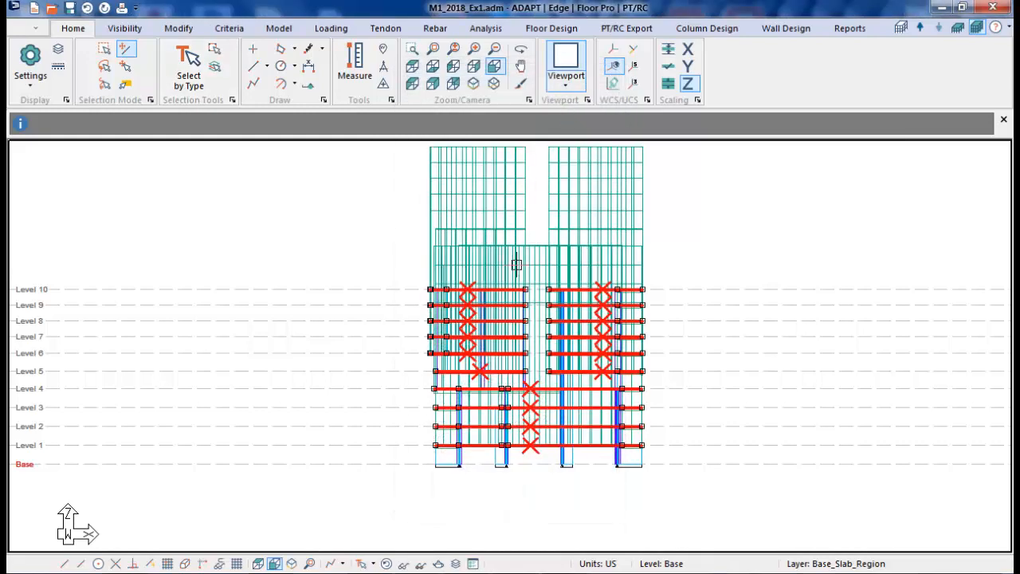
left_click(331, 28)
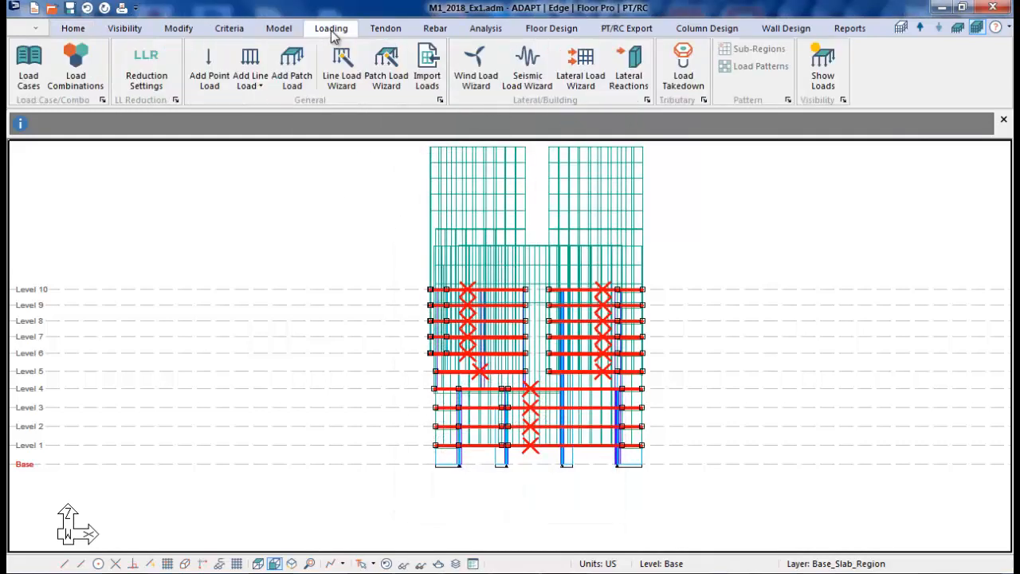
left_click(351, 80)
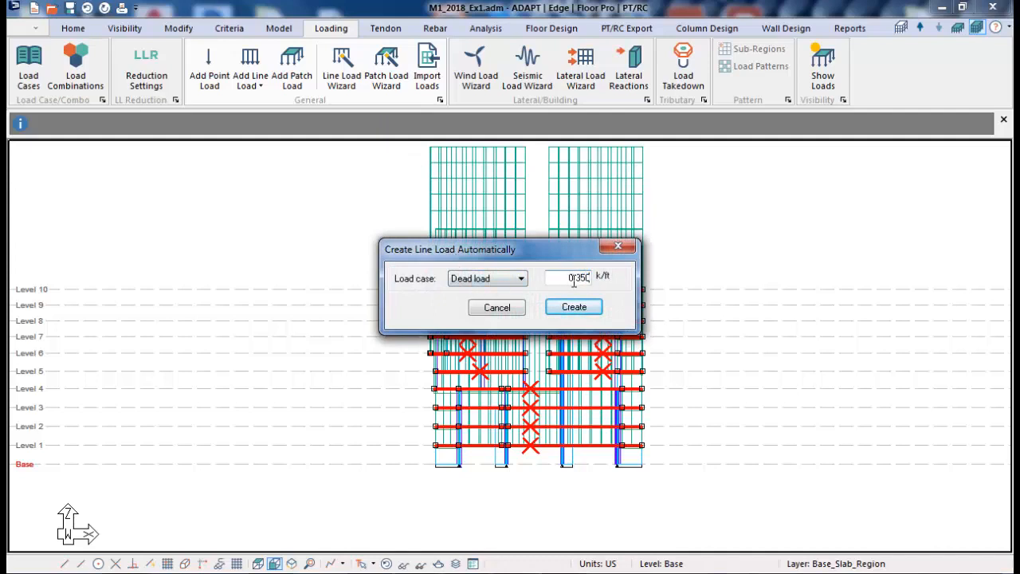
left_click(560, 309)
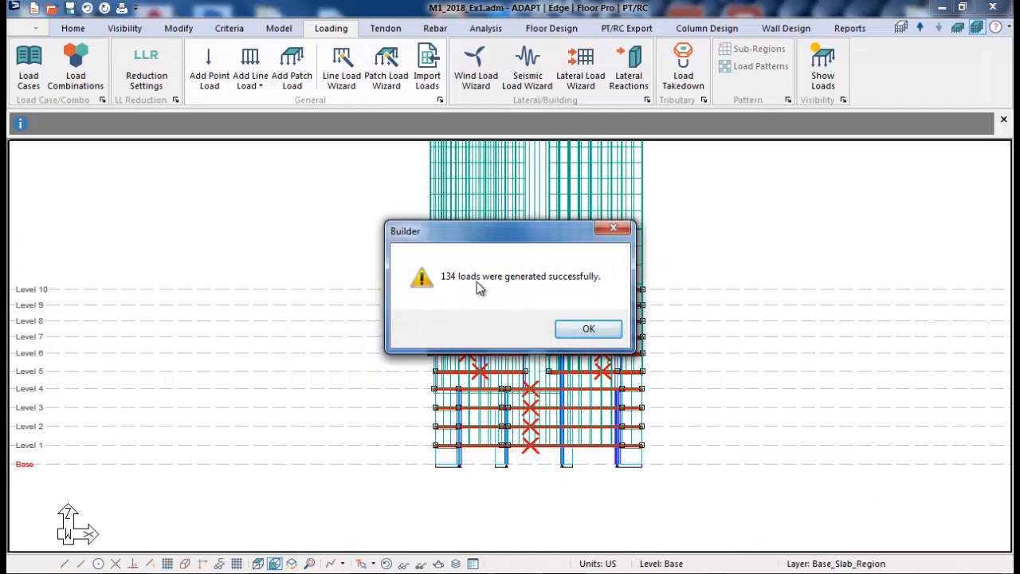
left_click(586, 327)
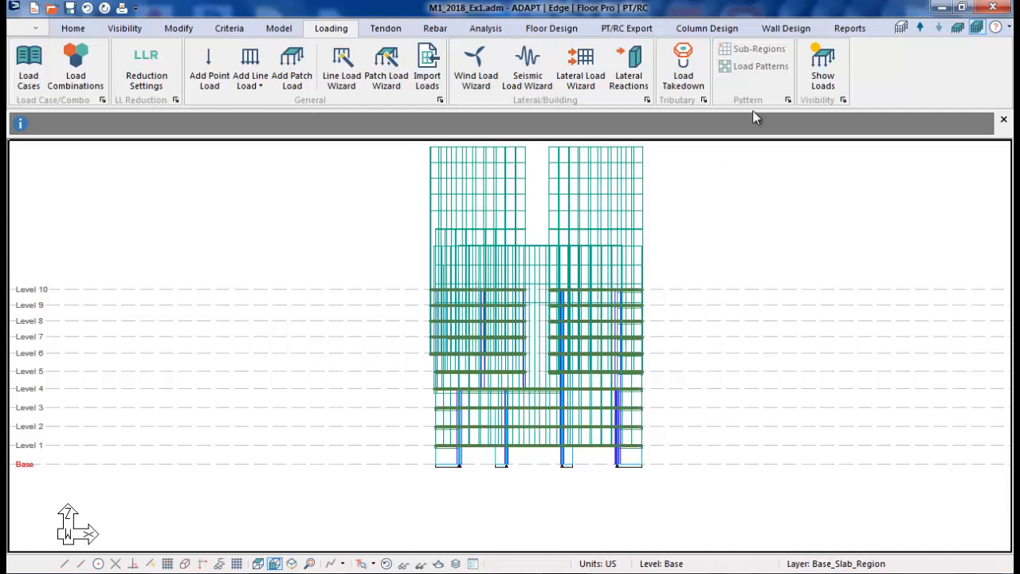
Hide all displayed loads in the elevation view of the building.
left_click(823, 68)
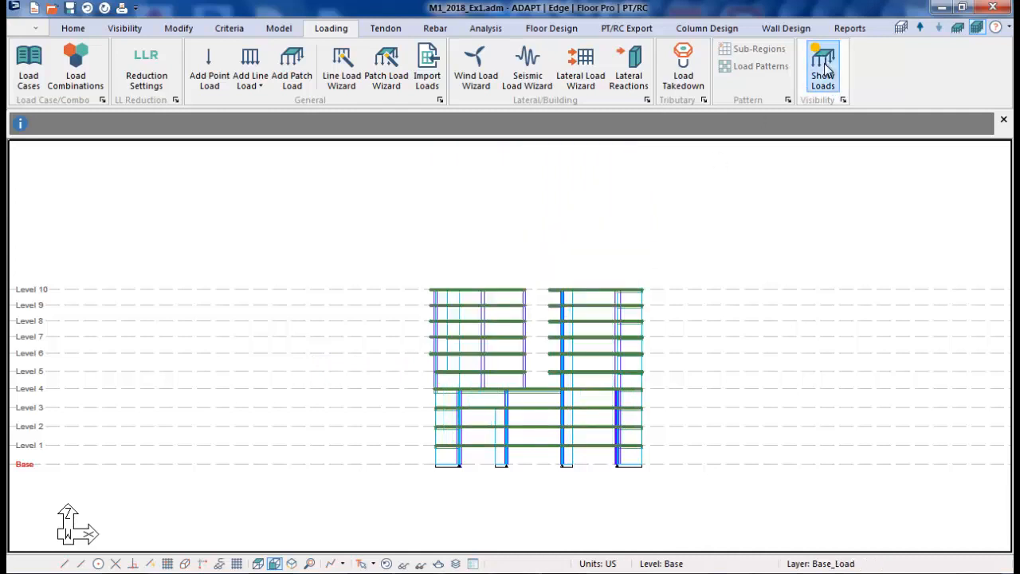
left_click(825, 70)
left_click(825, 67)
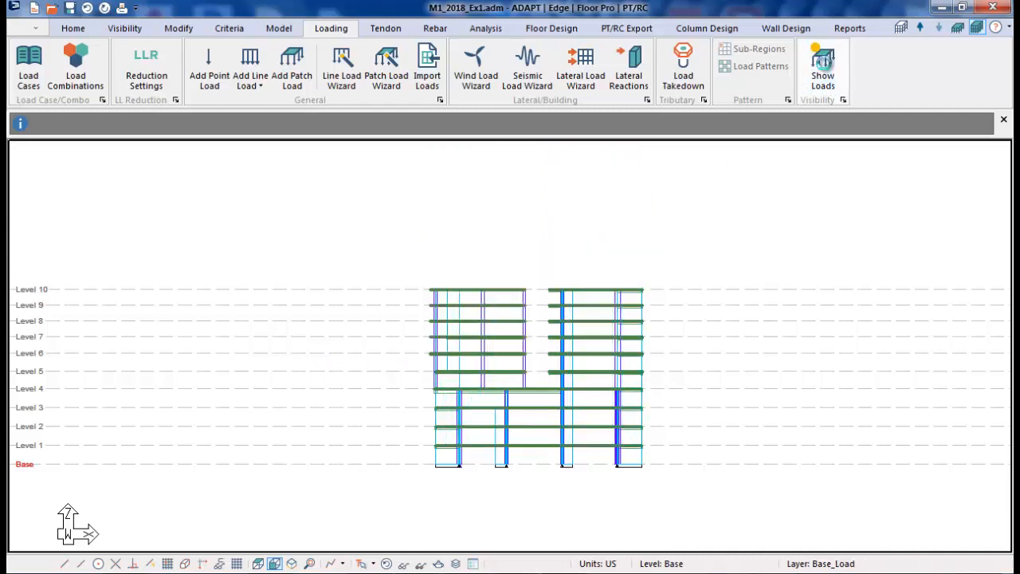
left_click(823, 67)
left_click(824, 67)
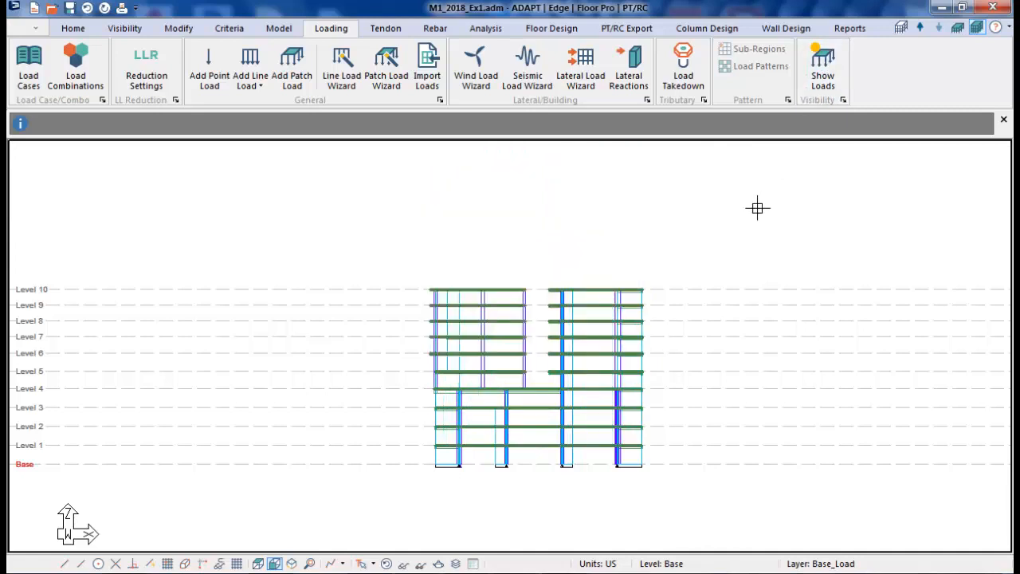
middle_click_drag(725, 296, 714, 283)
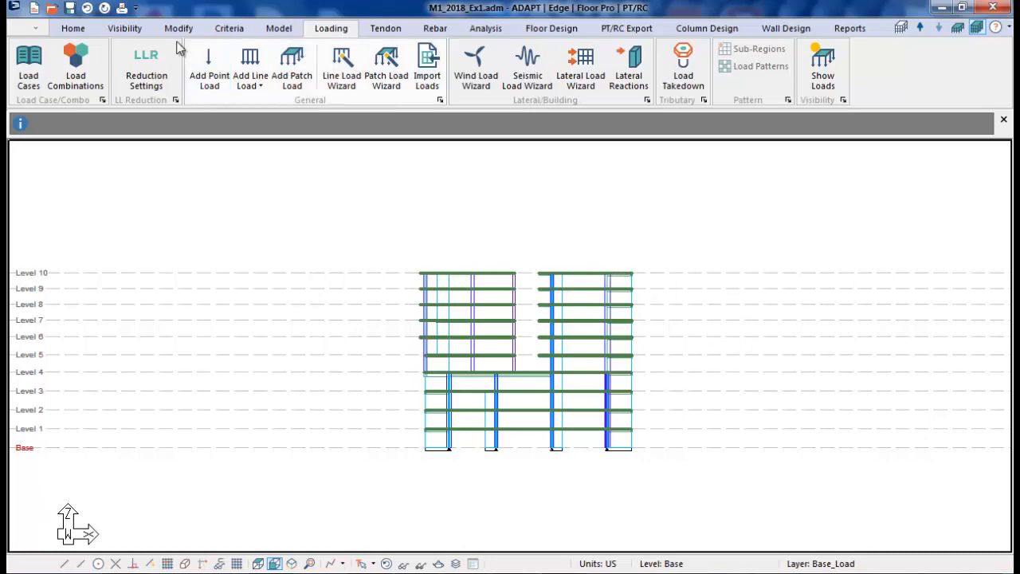
Examine the view settings that display point, line and patch loads by load case, discarding any changes.
left_click(132, 29)
left_click(285, 70)
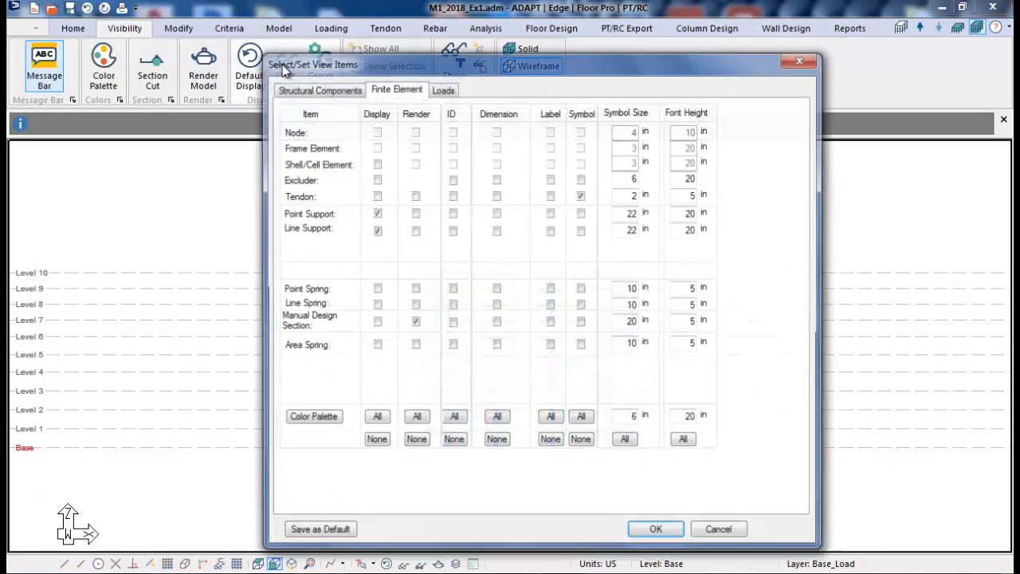
left_click(721, 532)
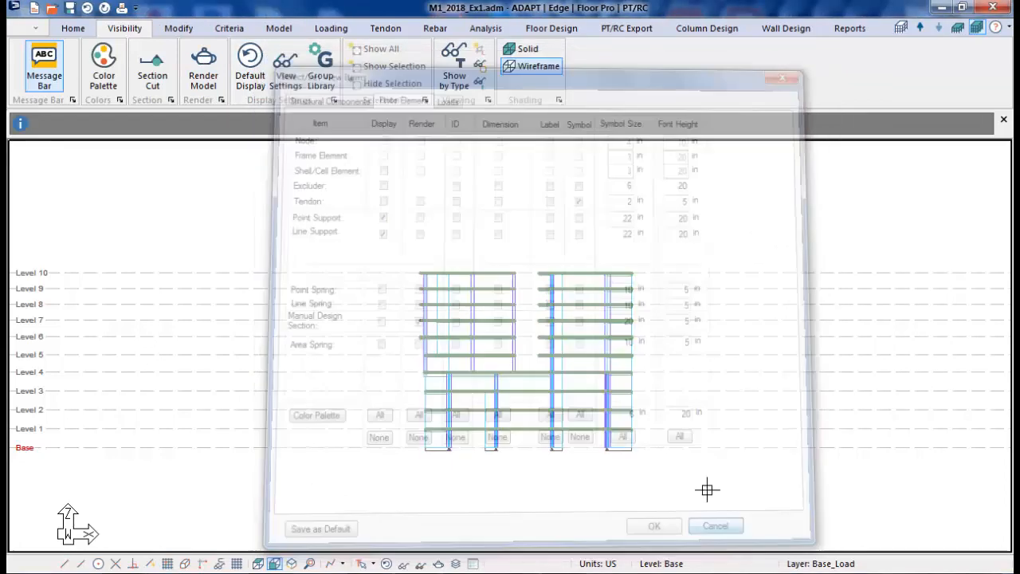
left_click(403, 564)
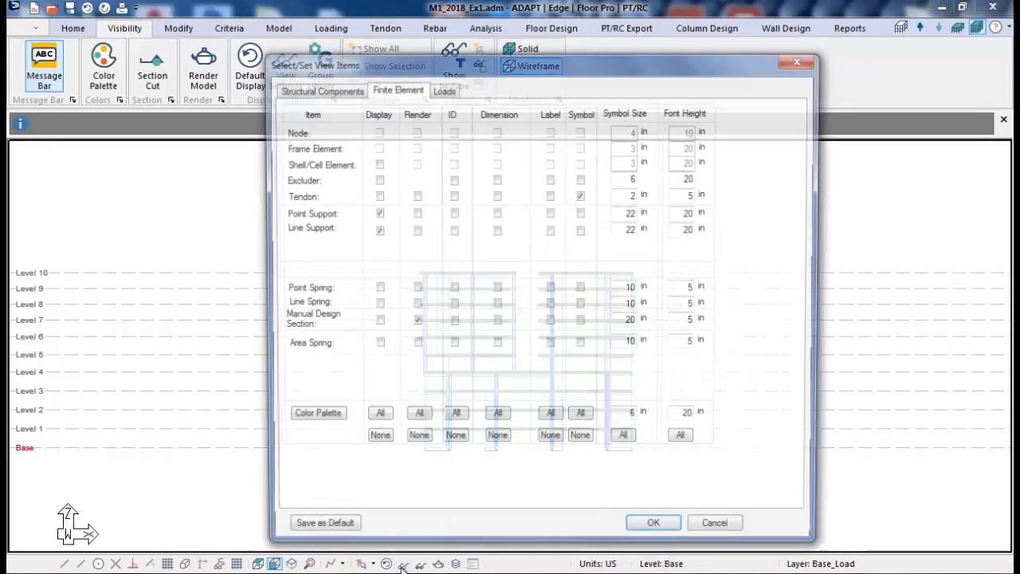
left_click(442, 89)
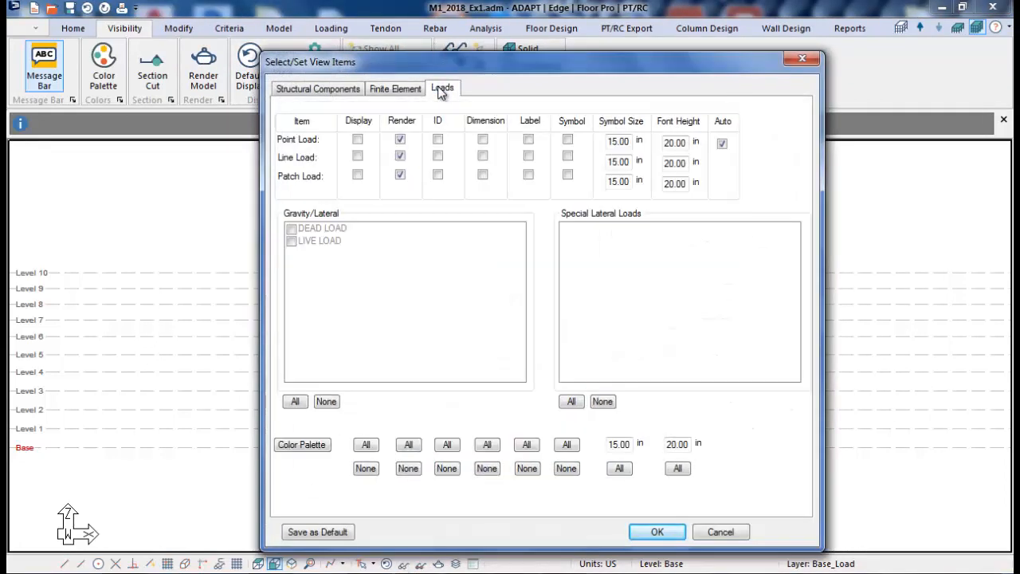
left_click(357, 140)
left_click(357, 157)
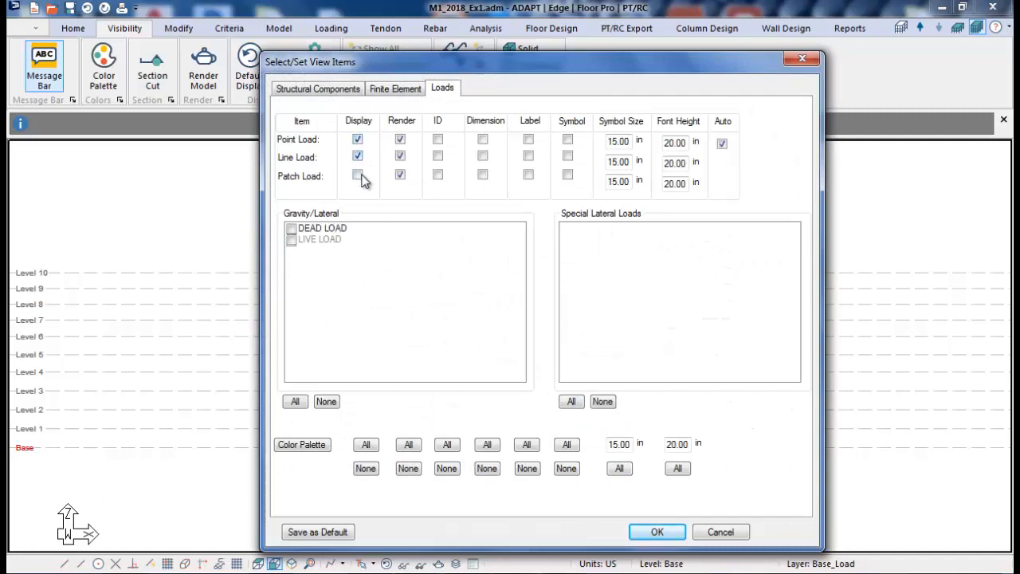
left_click(358, 175)
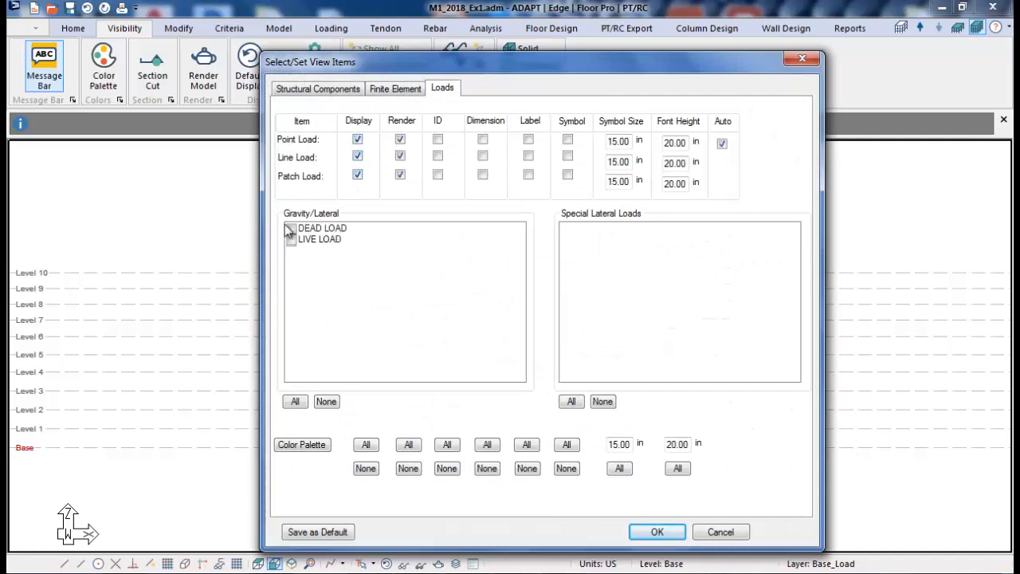
left_click(718, 531)
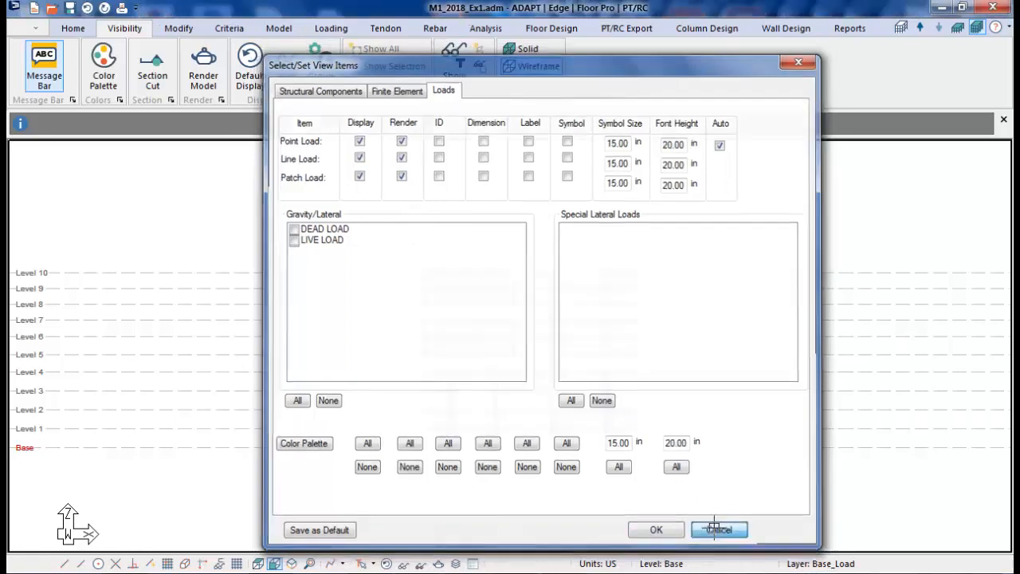
Set up the ASCE 7-10 wind load with orthogonal direction, torsional moment at 15% for both eccentricities, and a basic wind speed of 115 mph.
scroll(691, 404, "up", 2)
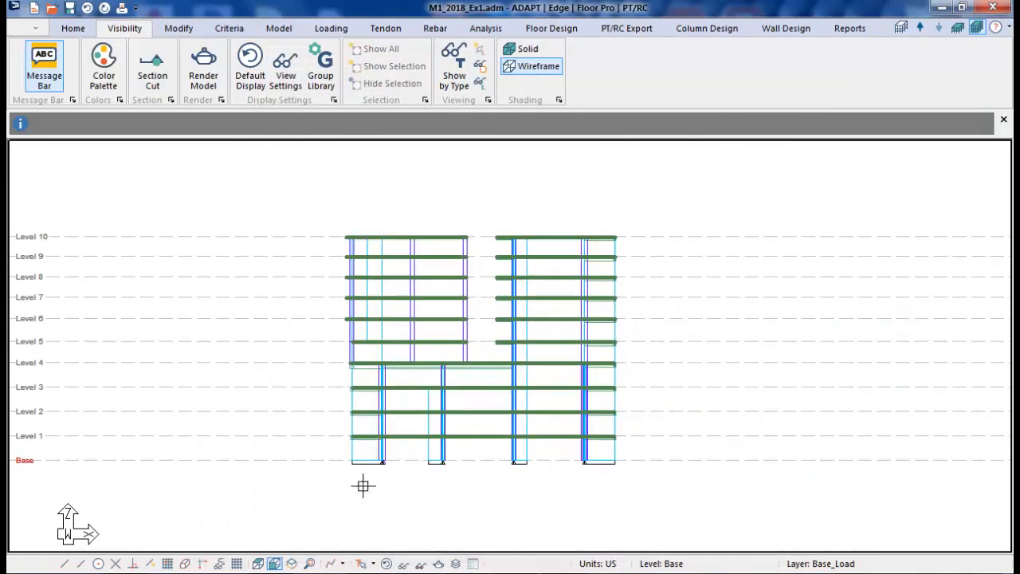
scroll(360, 493, "up", 1)
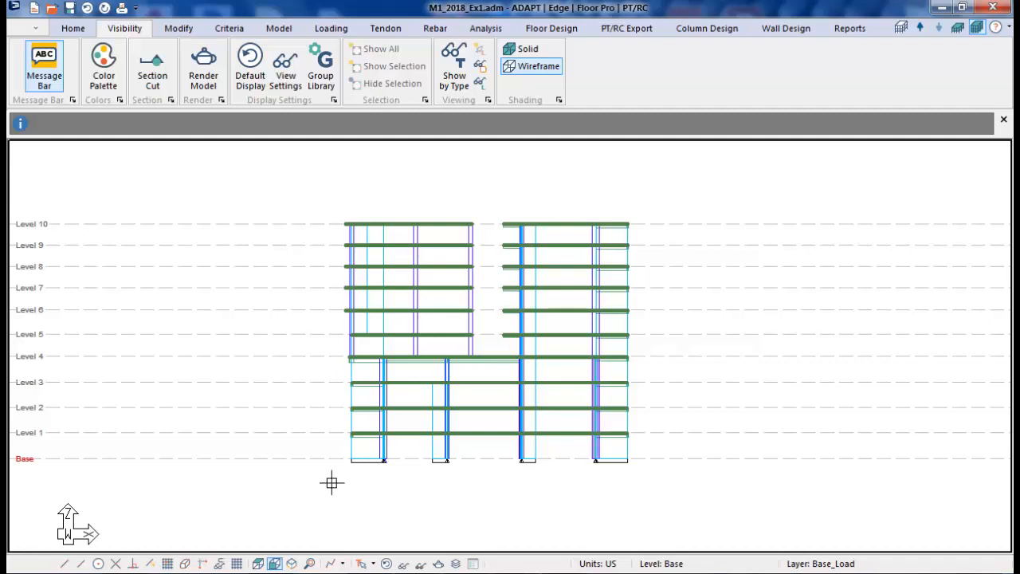
left_click(327, 28)
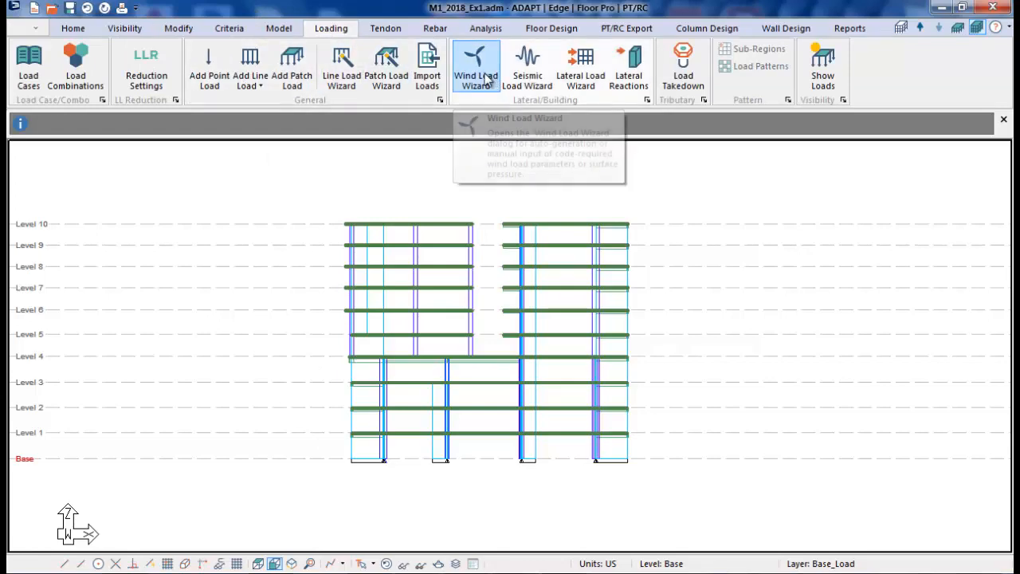
left_click(485, 79)
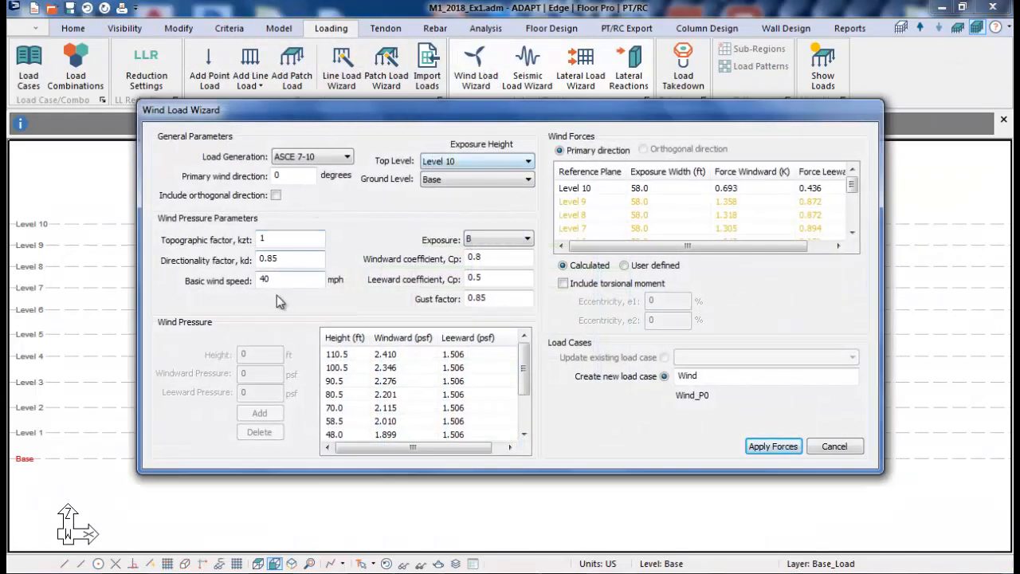
left_click(276, 196)
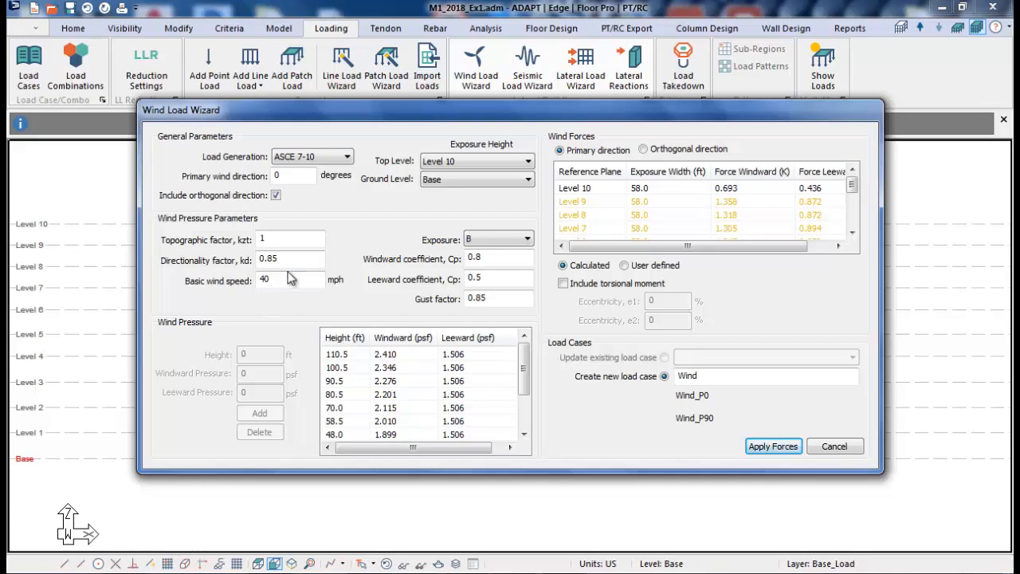
left_click(563, 285)
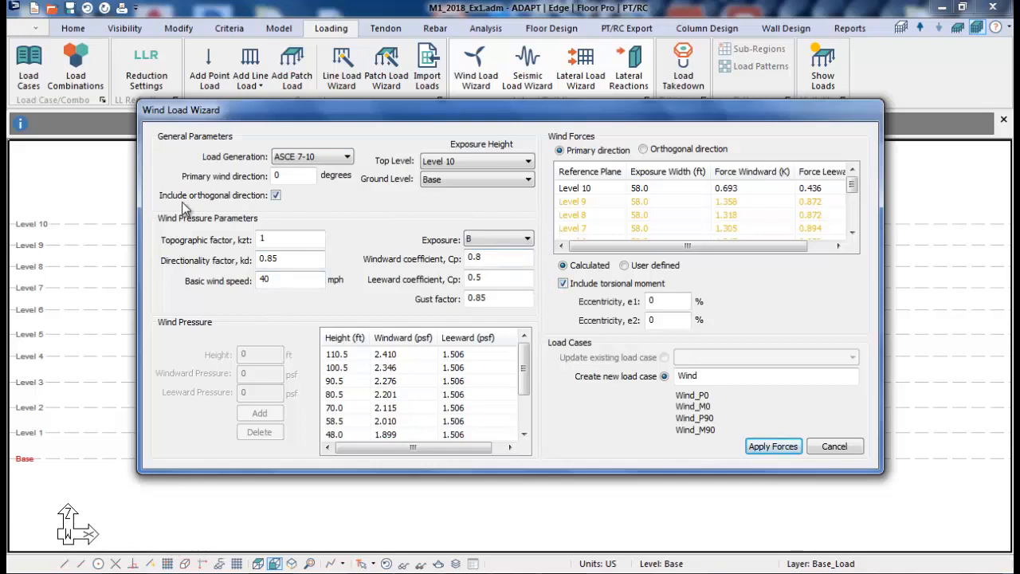
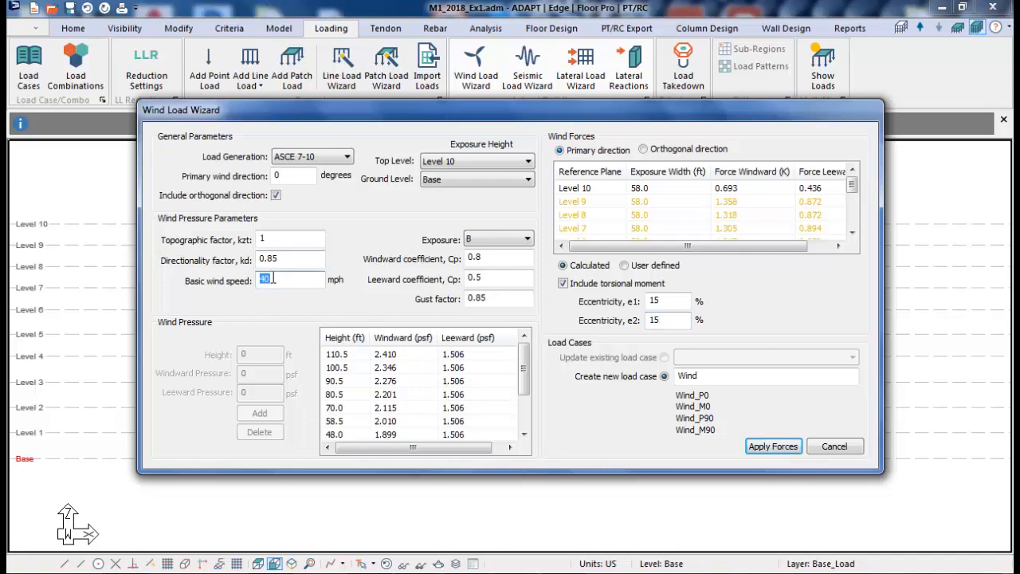
type("115")
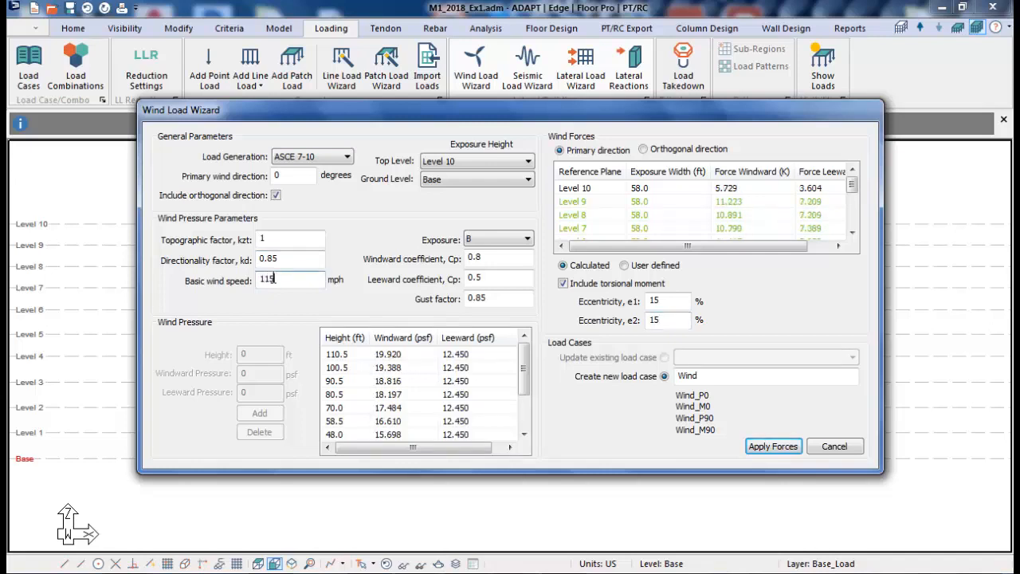
key("Tab")
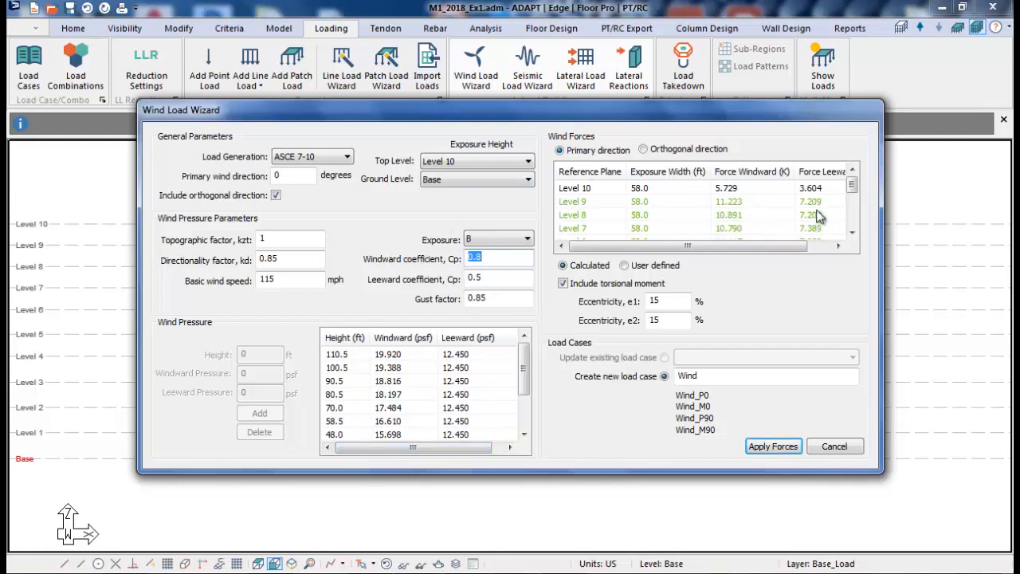
Try user-defined wind forces by opening the Level 9 windward force for editing, and return to calculated forces.
left_click(626, 268)
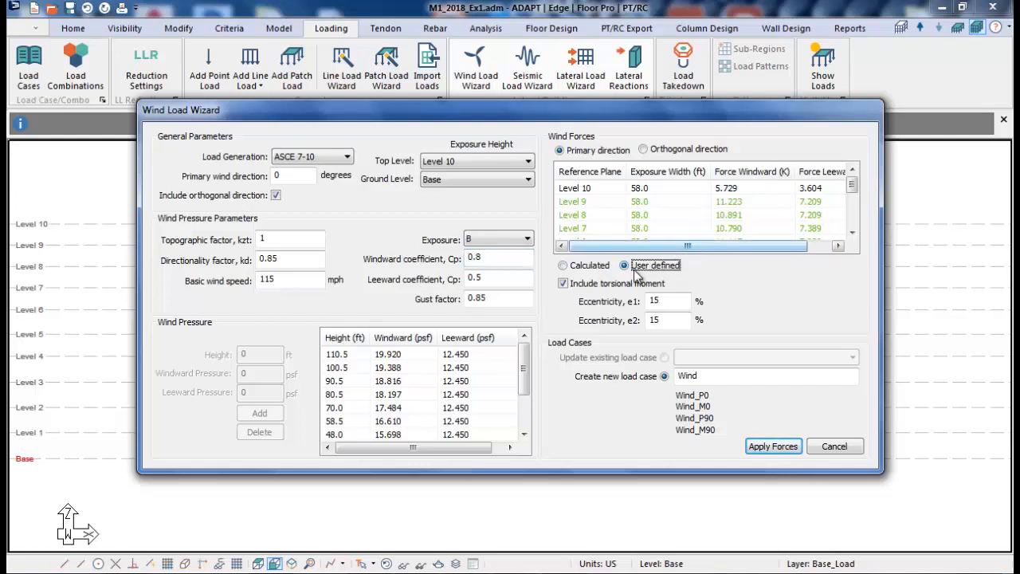
left_click(727, 203)
left_click(727, 202)
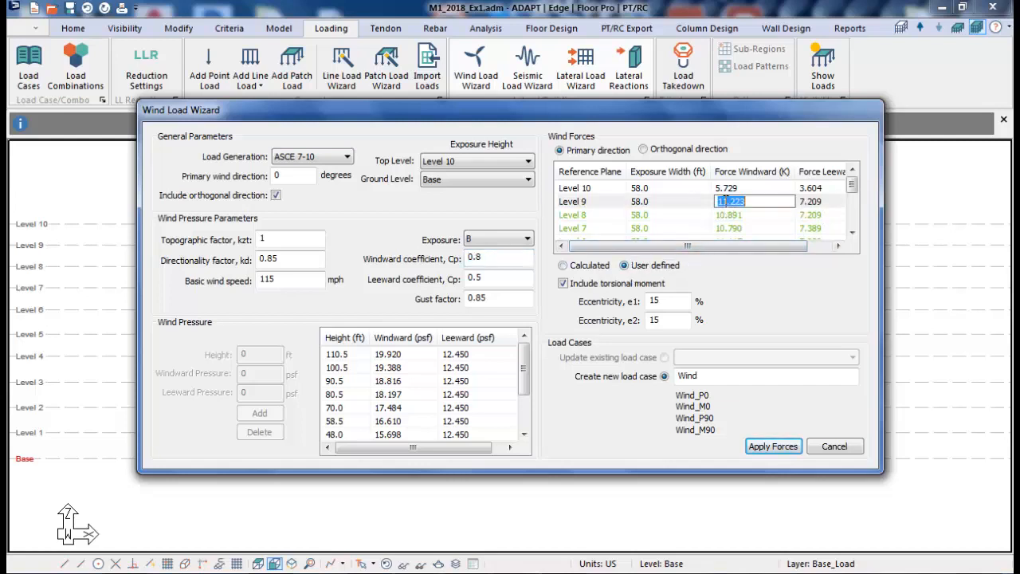
left_click(563, 265)
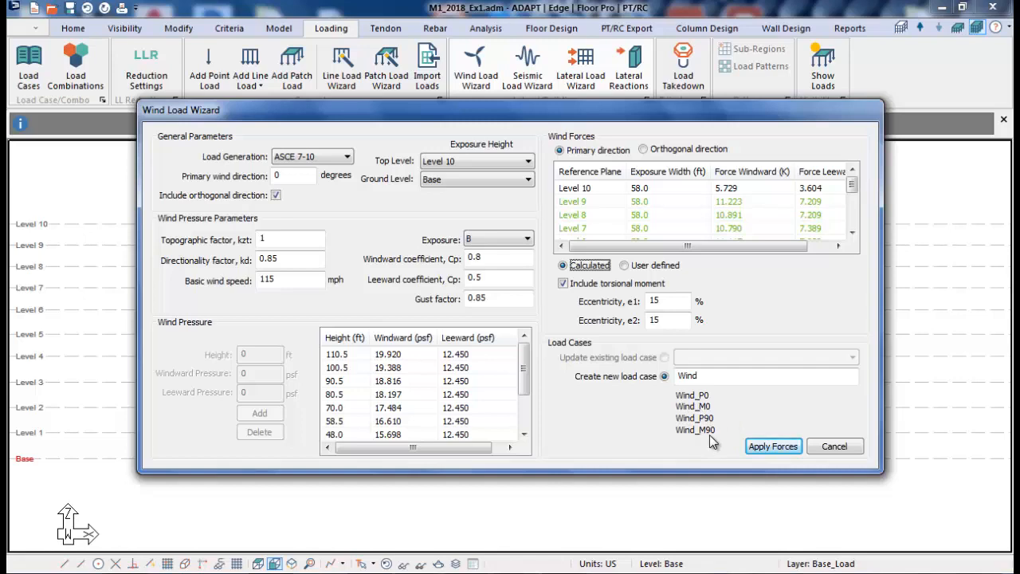
Apply the calculated wind forces to new load cases named Wind and show the building isometrically.
left_click(765, 448)
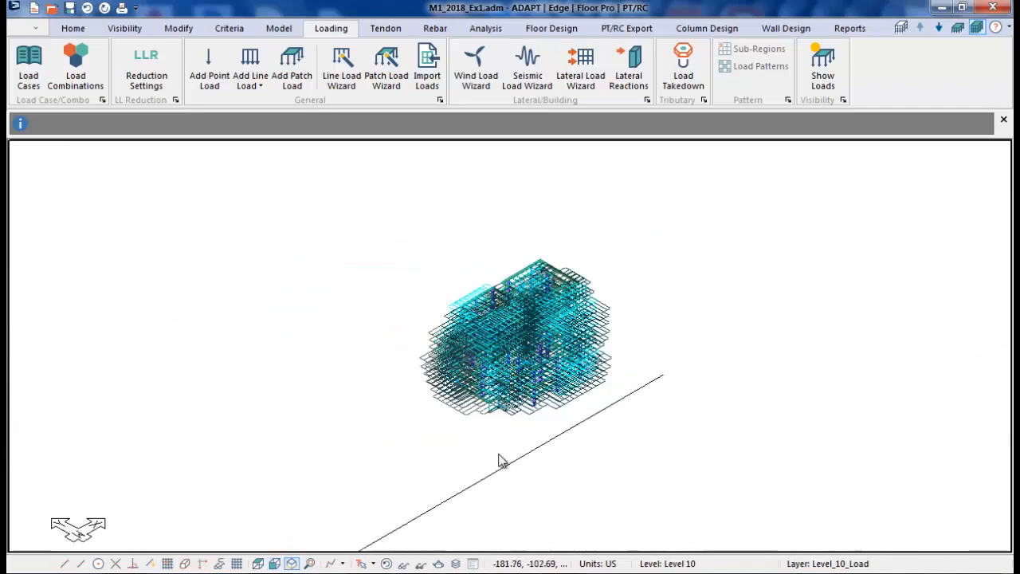
scroll(447, 321, "up", 2)
scroll(546, 285, "up", 3)
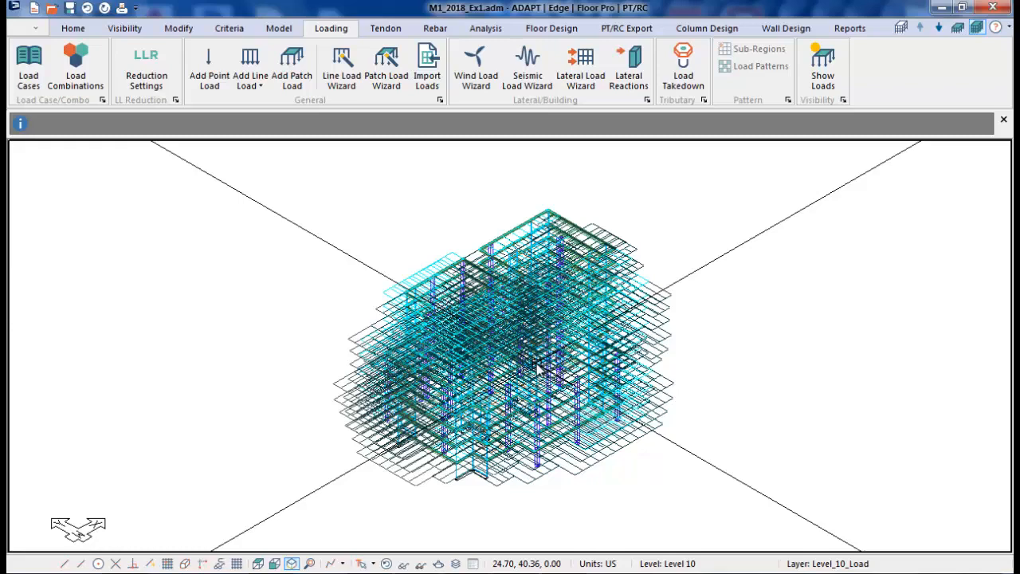
middle_click_drag(538, 368, 504, 245)
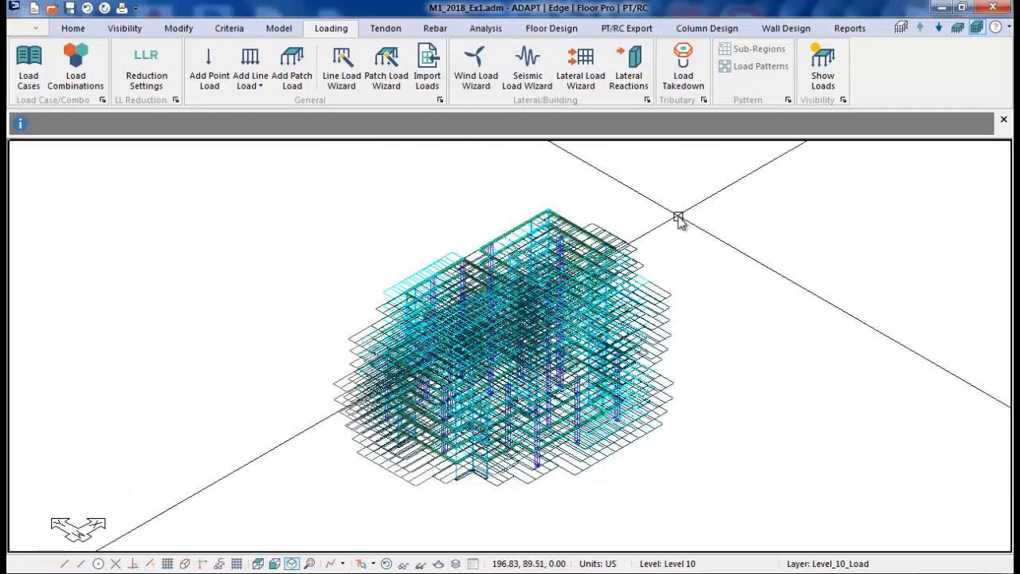
Limit the load display to line loads of the WIND_P0 load case.
left_click(404, 563)
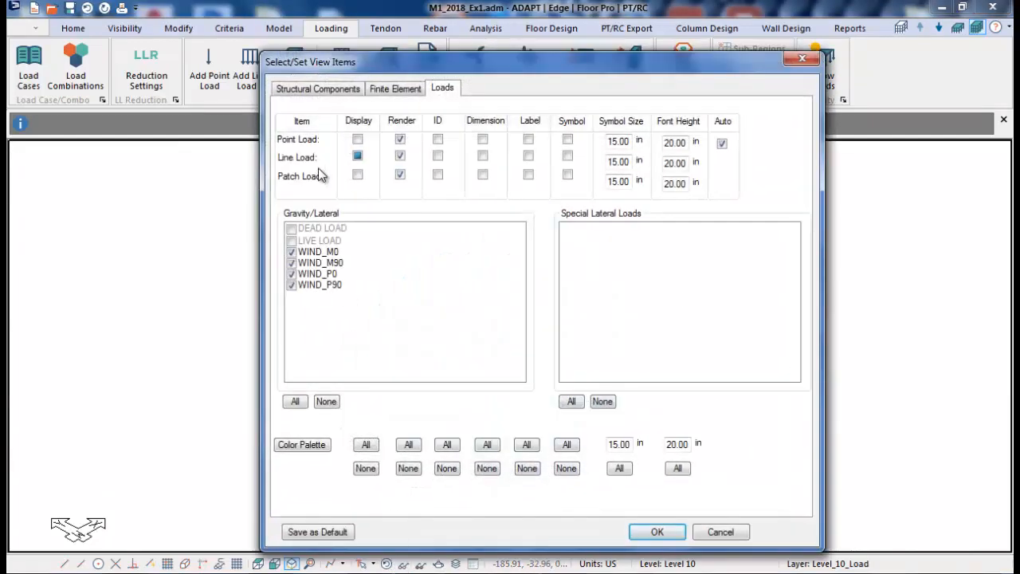
left_click(357, 157)
left_click(357, 157)
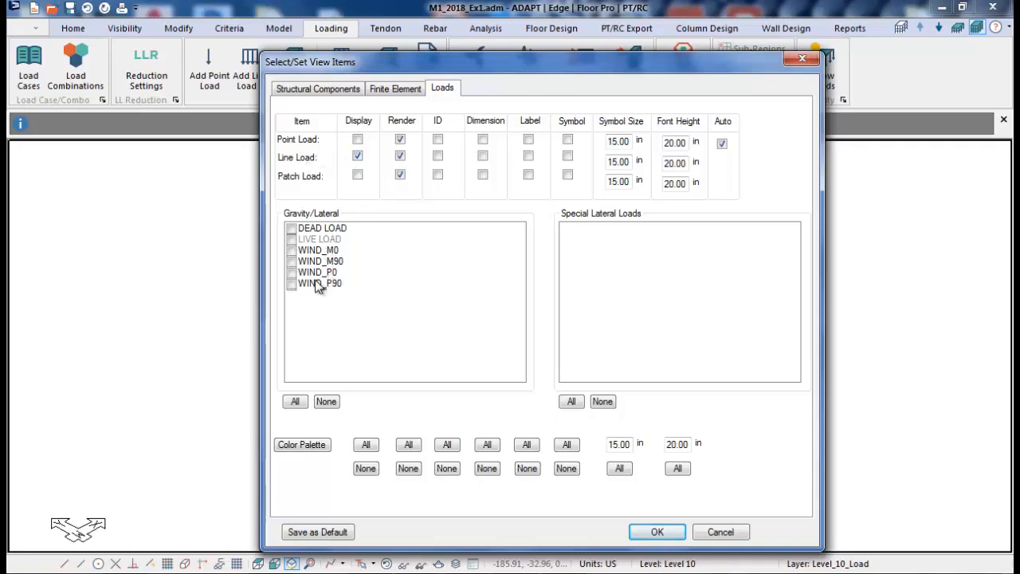
left_click(291, 274)
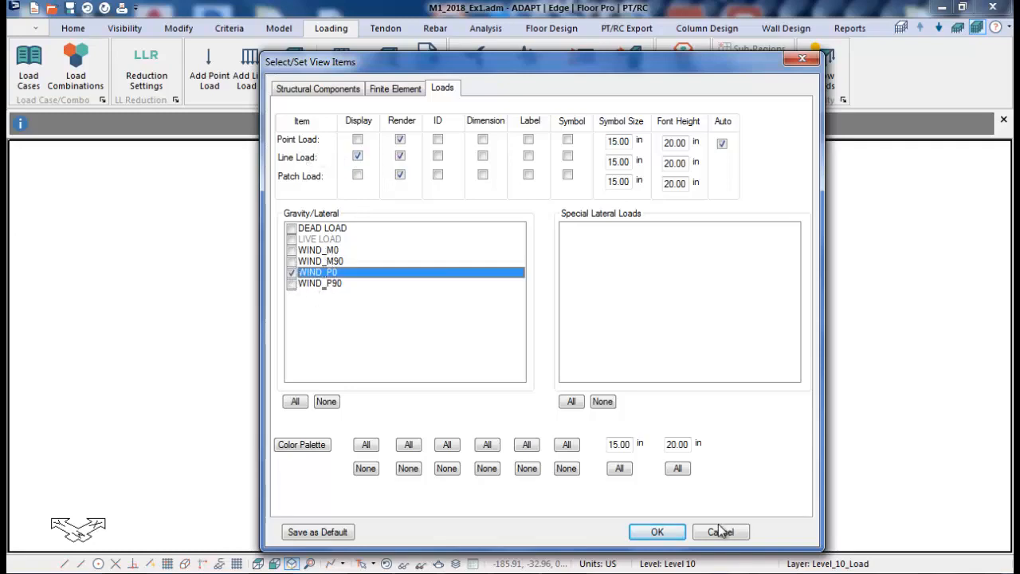
left_click(657, 531)
middle_click_drag(558, 464, 371, 471)
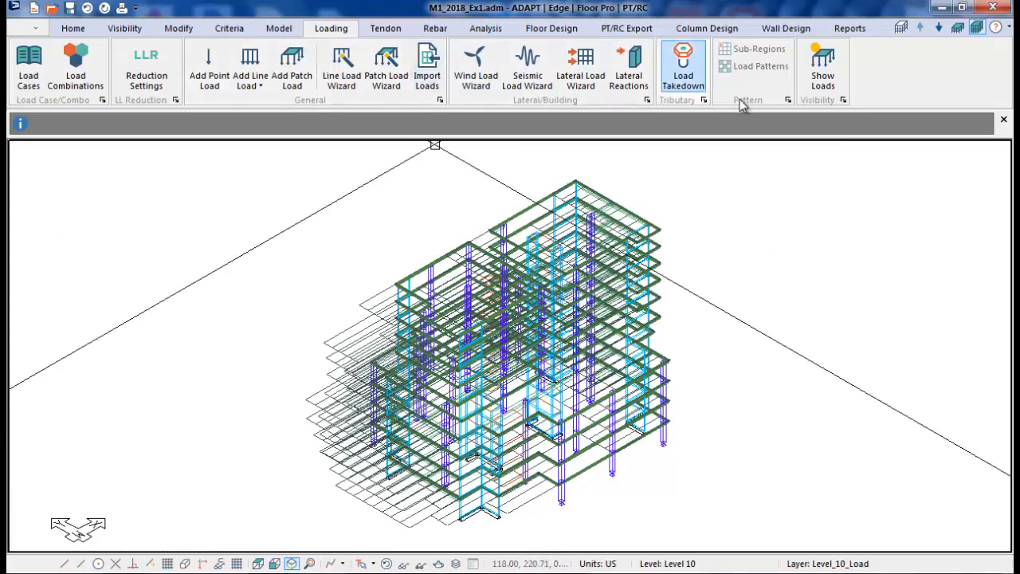
Switch to single-level mode to show only Level 10 with its wind loads.
left_click(958, 28)
middle_click_drag(711, 282, 662, 329)
scroll(386, 355, "up", 2)
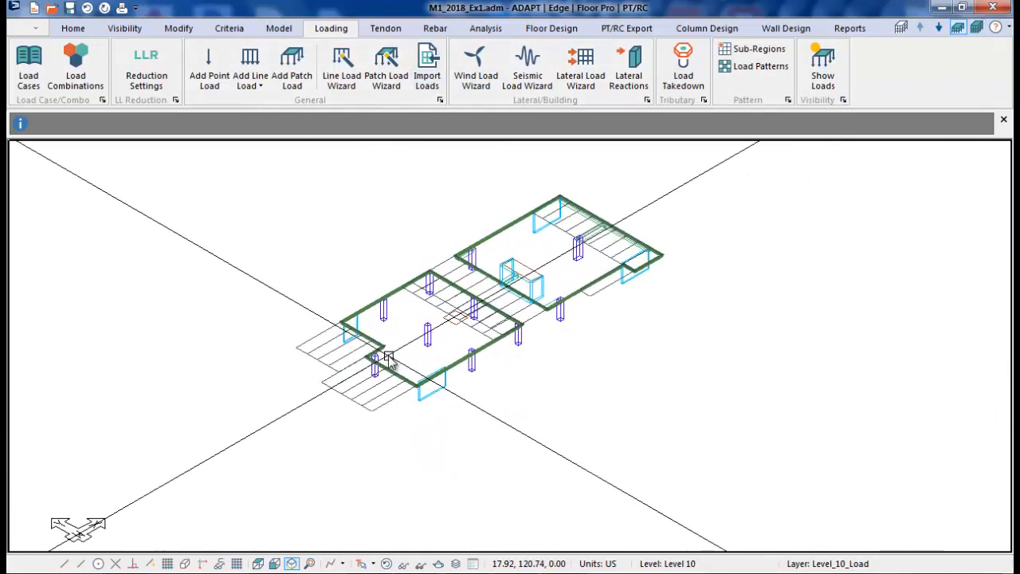
Examine the load case and force components of the Wind_P0 line loads on two Level 10 slab edges.
double_click(326, 344)
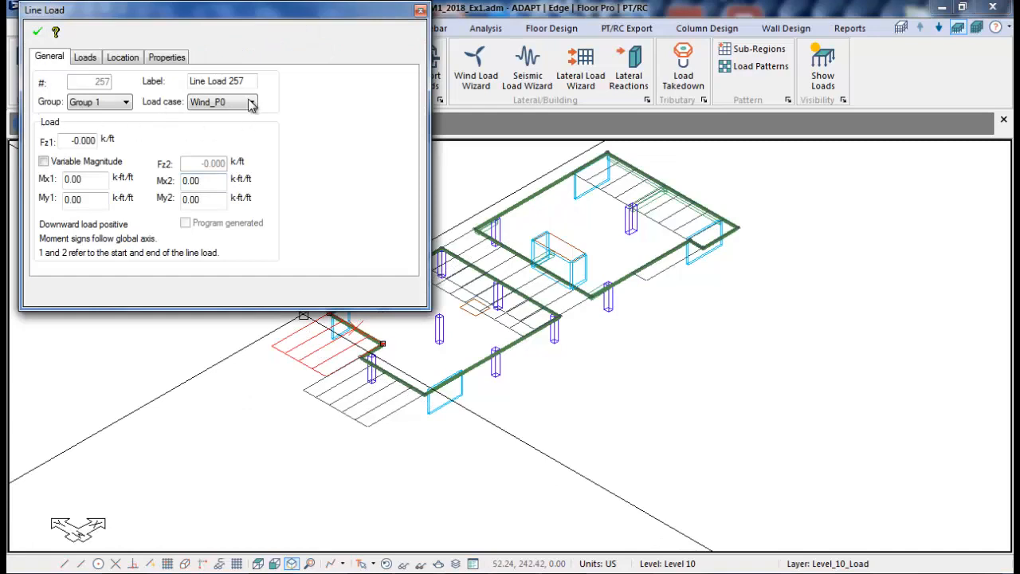
left_click(85, 58)
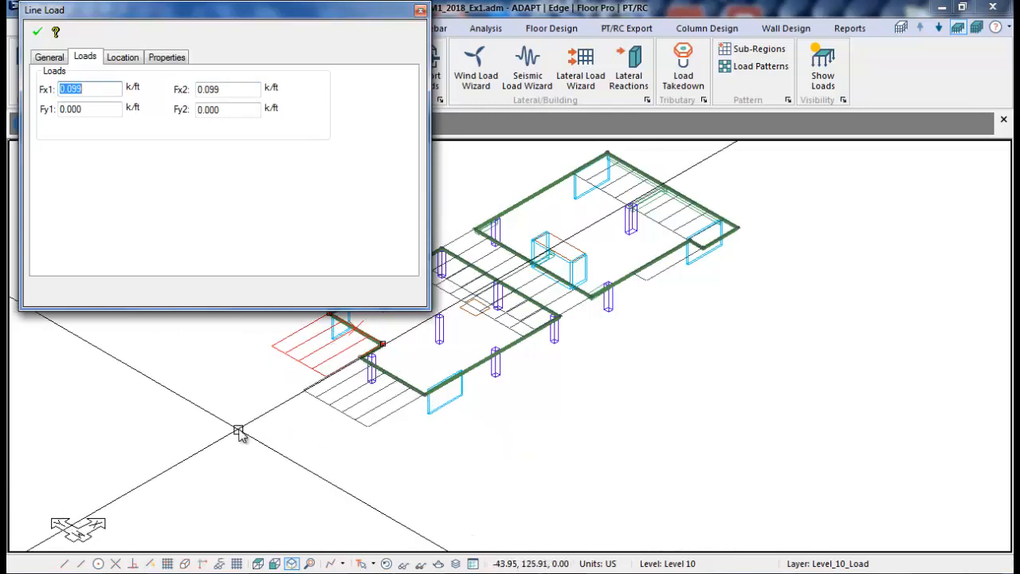
left_click(452, 298)
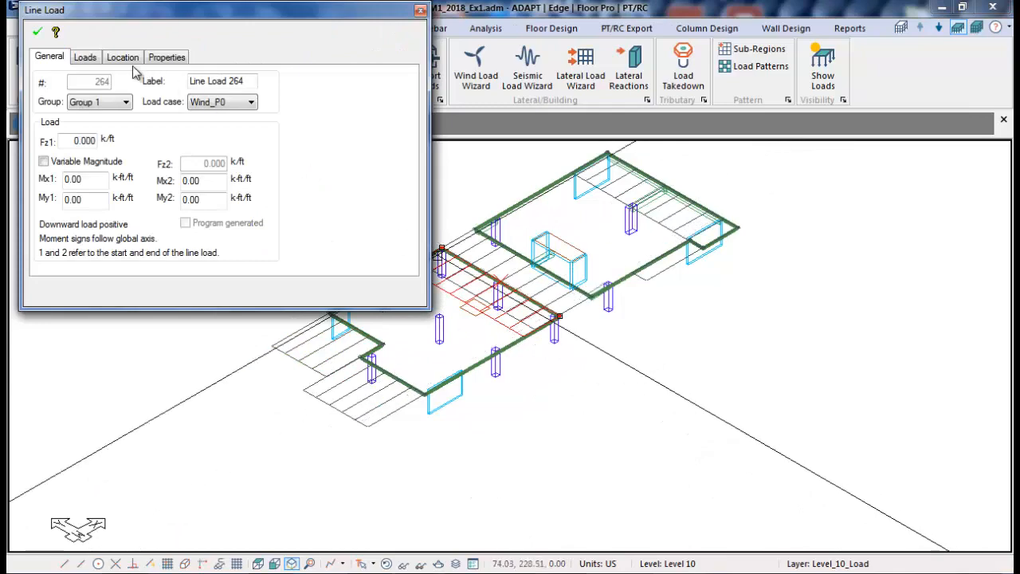
key("Escape")
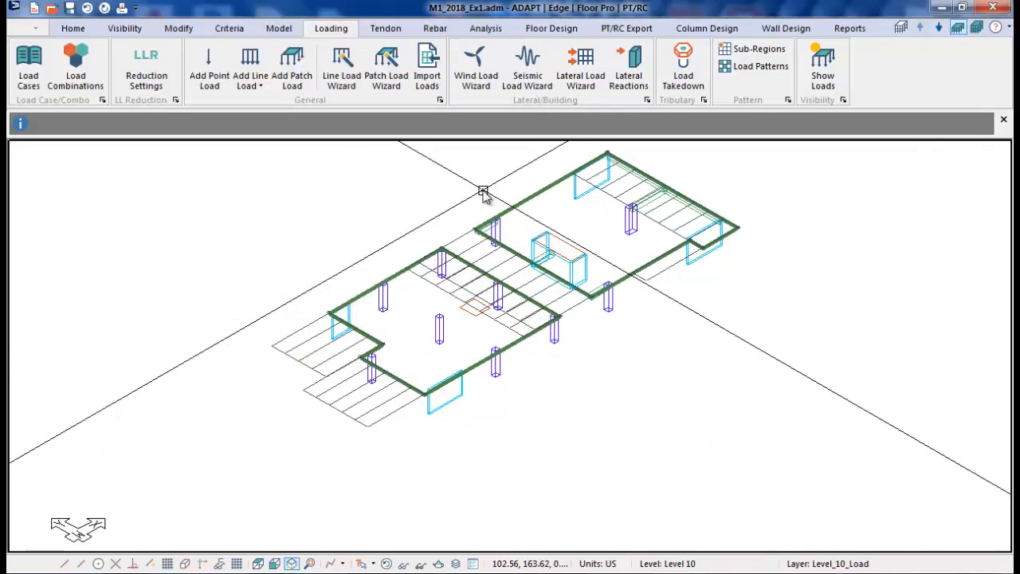
Return from the single-level view to multi-level mode so the whole building is displayed with its wind loads.
middle_click_drag(565, 276, 581, 308)
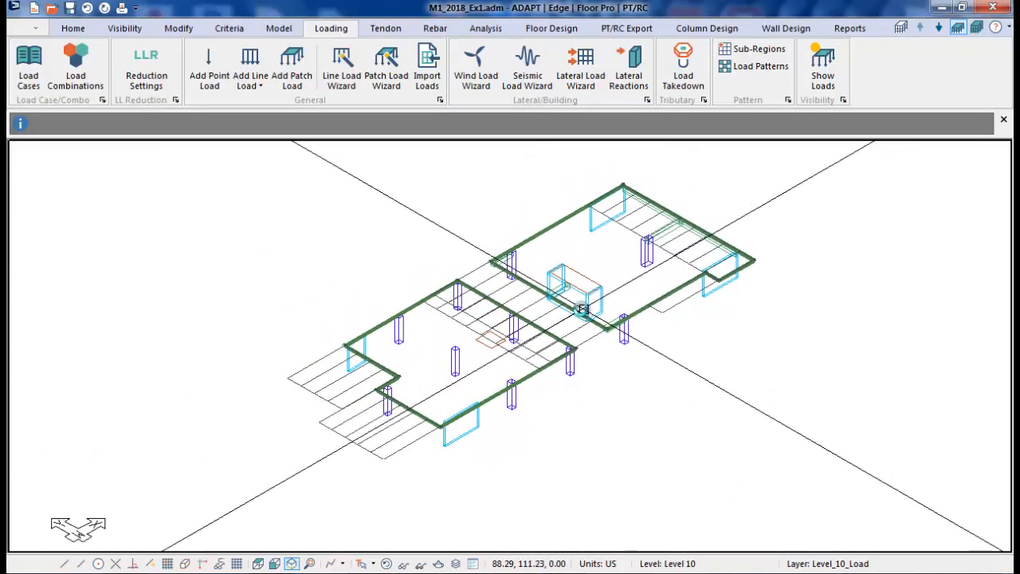
scroll(583, 309, "down", 1)
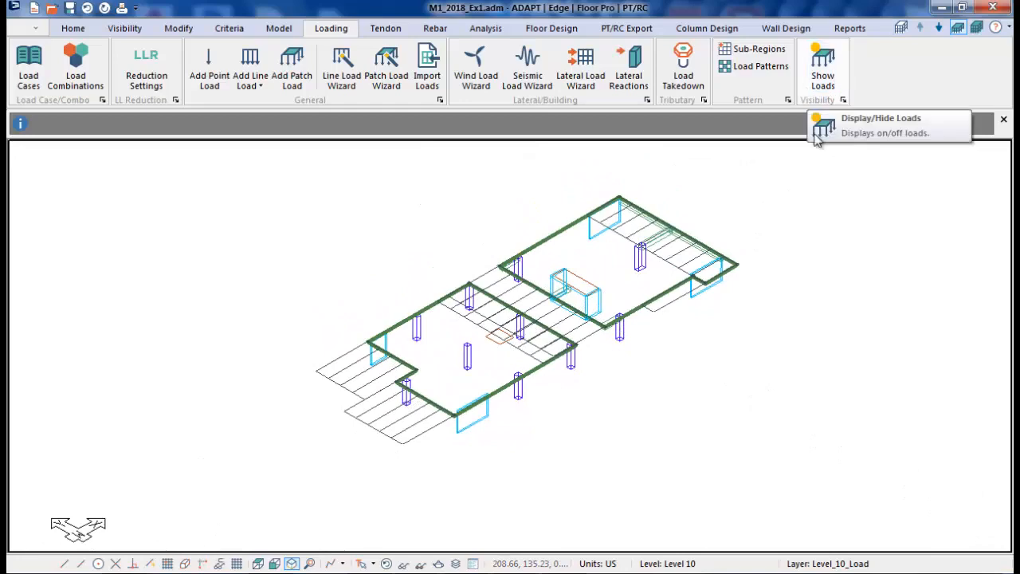
left_click(976, 28)
scroll(444, 206, "down", 3)
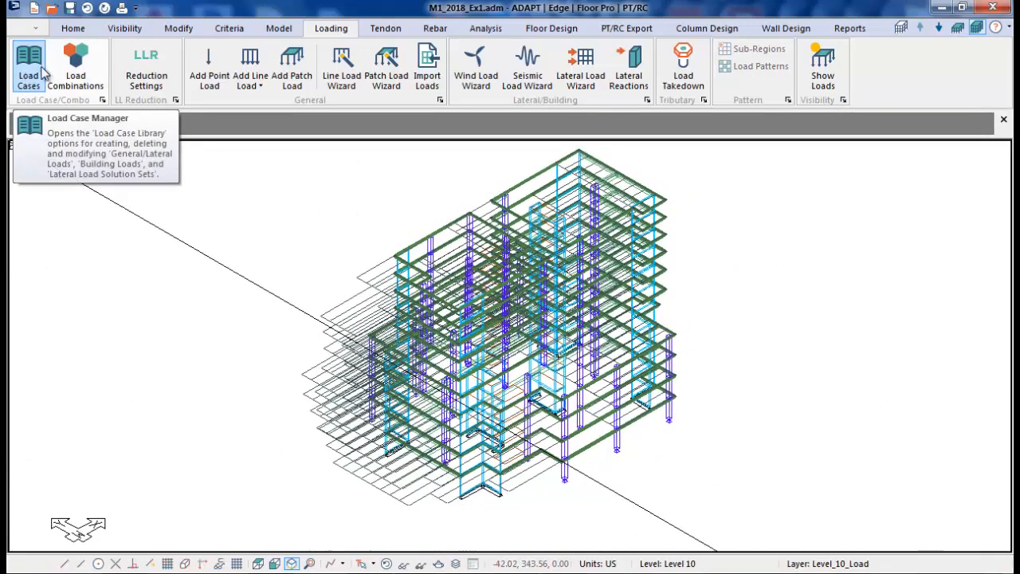
Review the existing load combinations and their load case factor columns, including the wind cases, without changing anything.
left_click(76, 72)
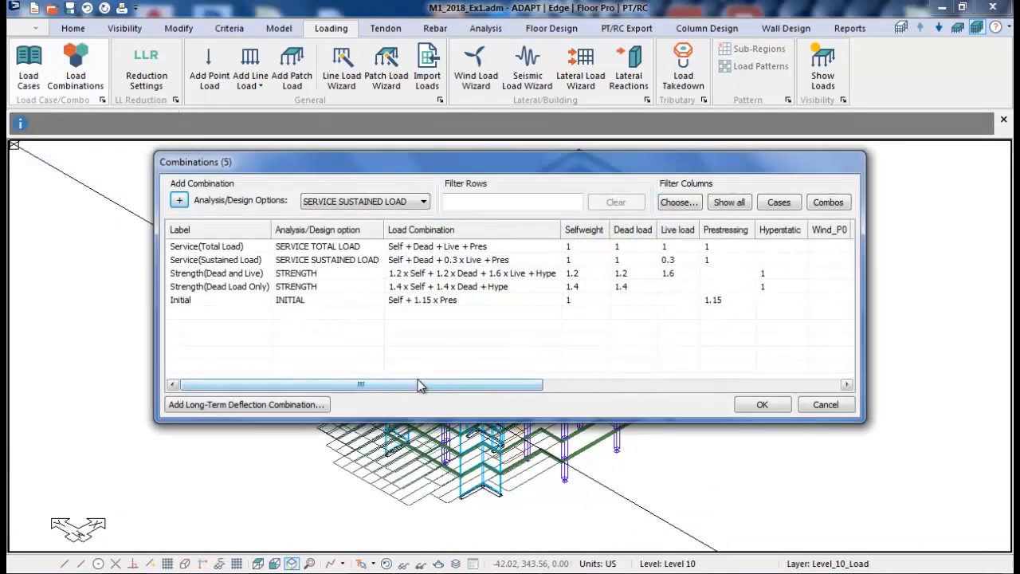
left_click_drag(421, 385, 571, 380)
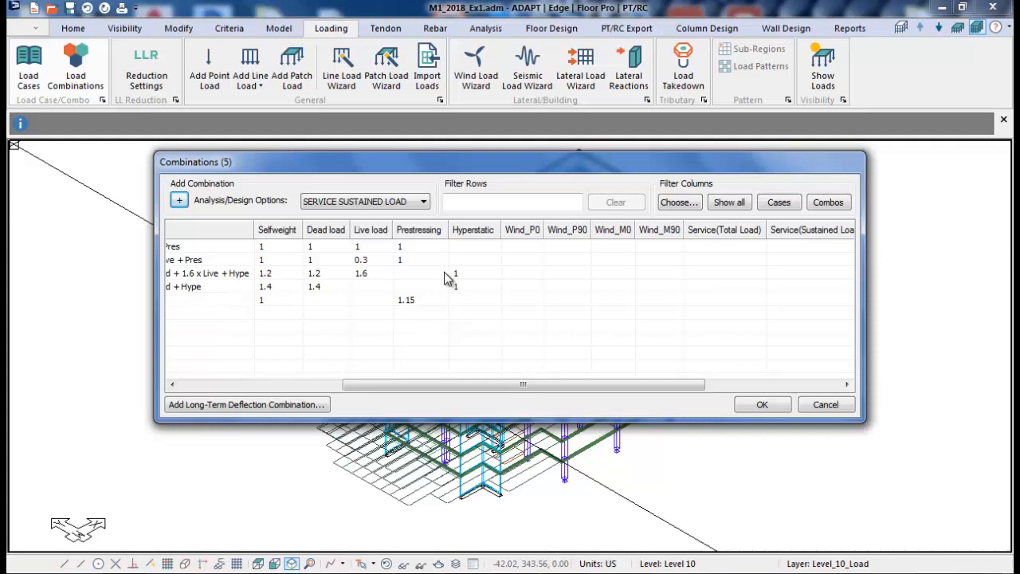
left_click(820, 405)
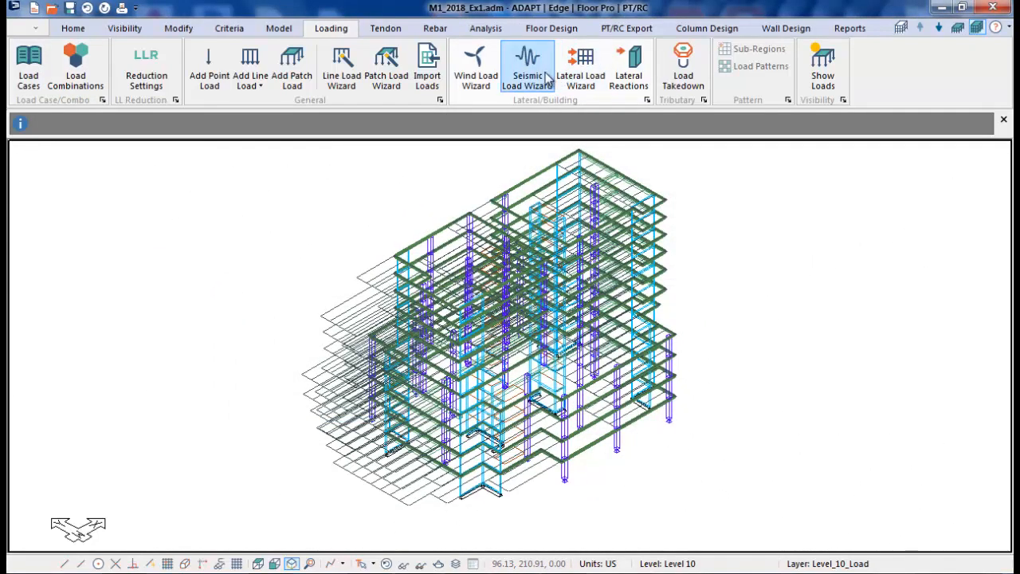
Generate a new ASCE 7-10 seismic load case named EQX with Vibration_1 as seismic mass, after checking its vibration combination.
left_click(529, 72)
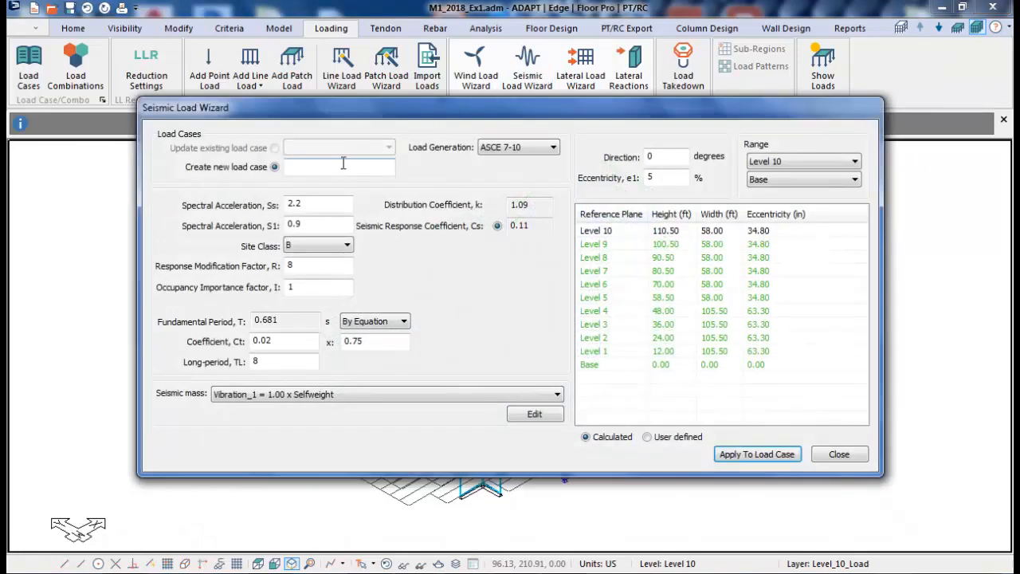
left_click(343, 166)
type("EQX")
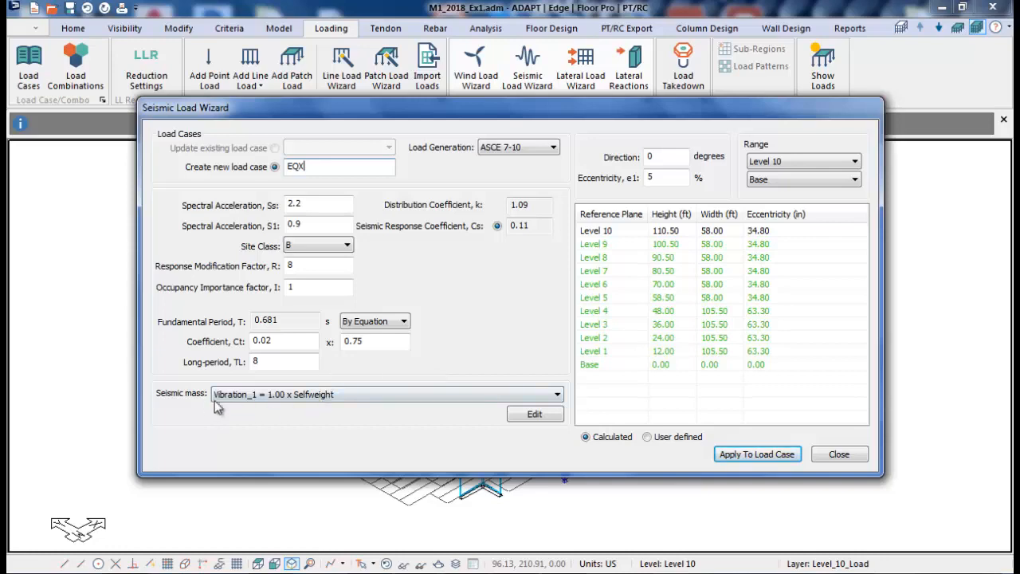
left_click(532, 414)
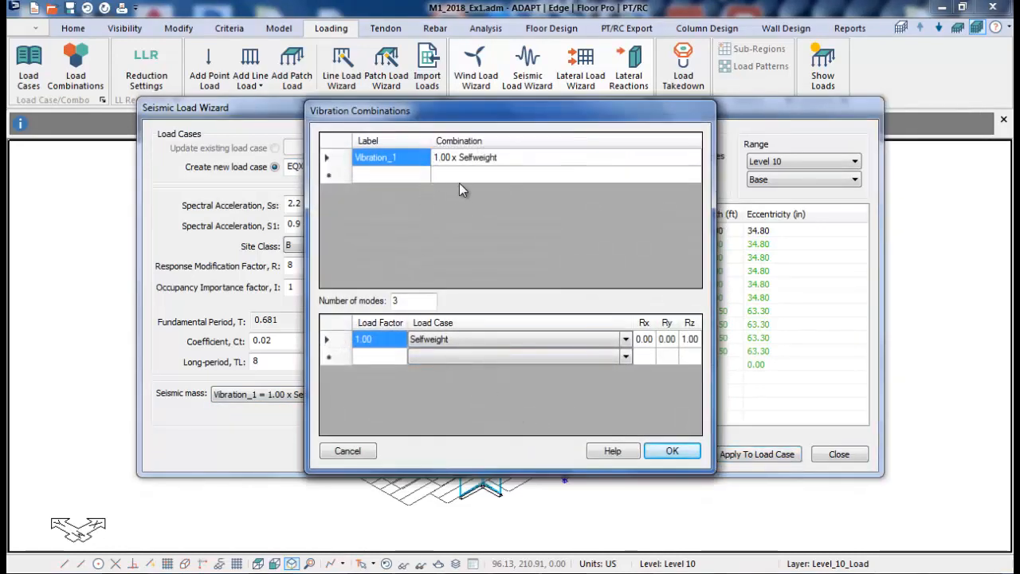
left_click(652, 452)
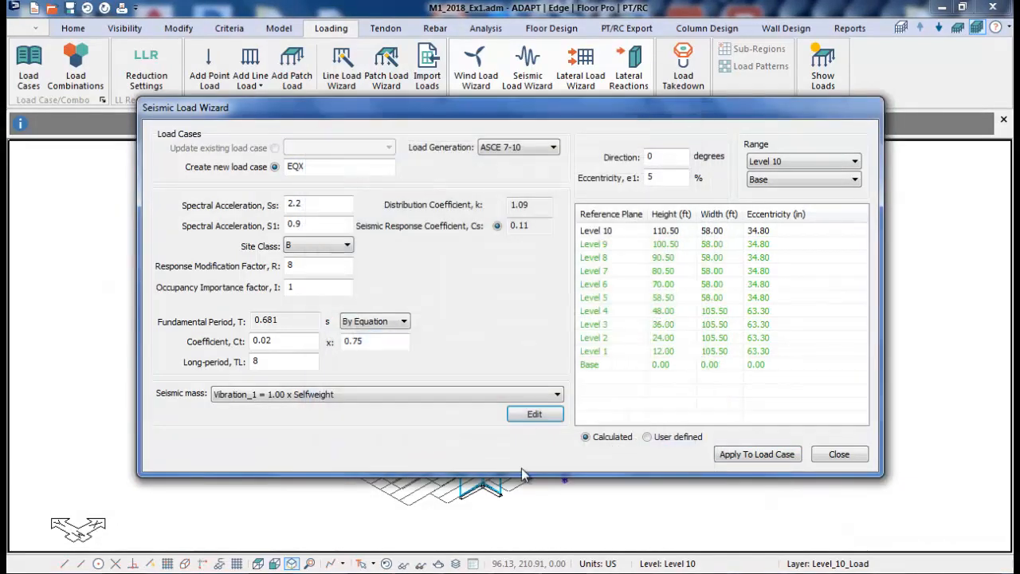
left_click(739, 456)
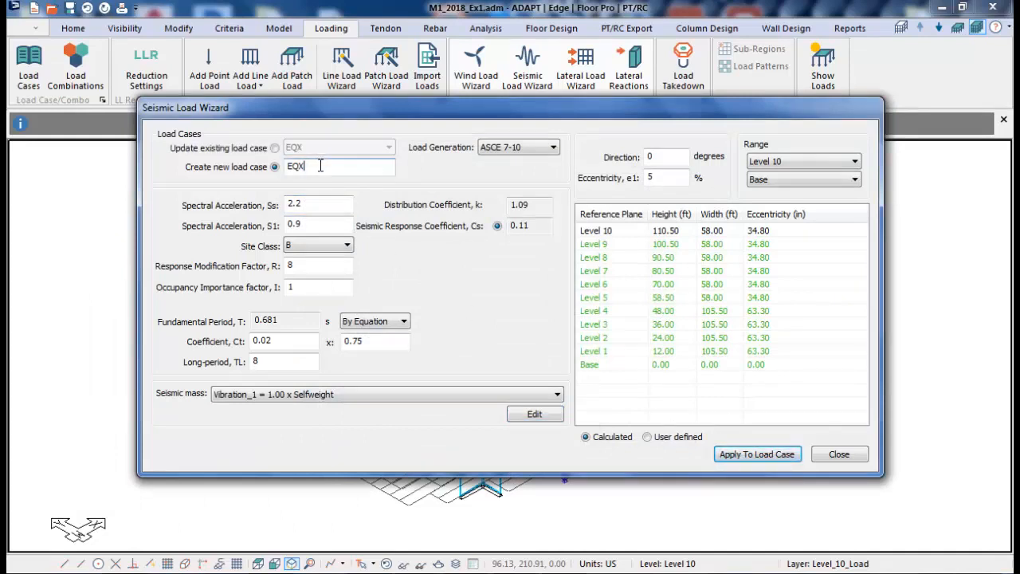
Generate a second seismic load case named EQY with a direction of 90 degrees and leave the Seismic Load Wizard.
key("BackSpace")
type("Y")
double_click(678, 157)
type("90")
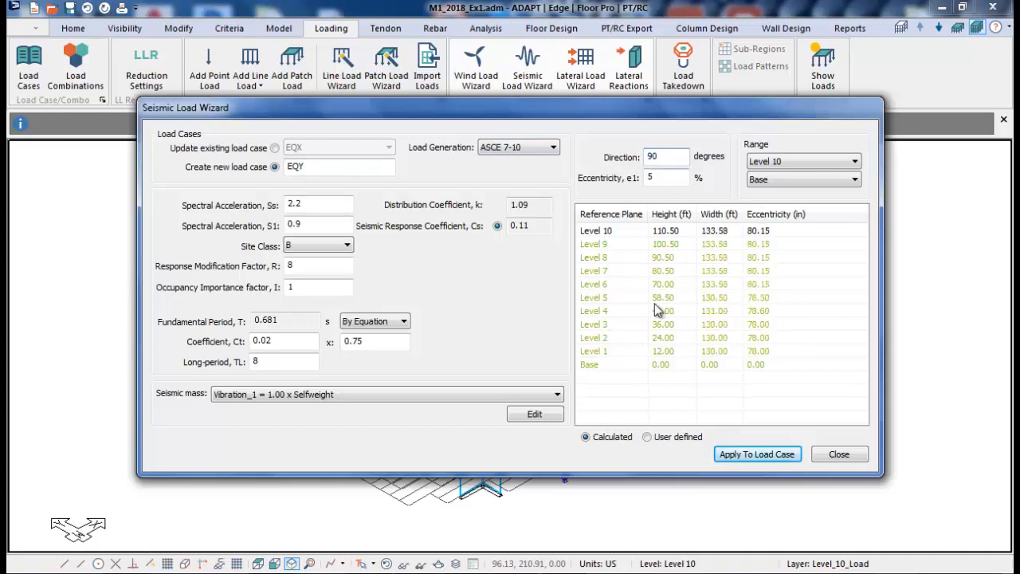
left_click(728, 455)
left_click(839, 453)
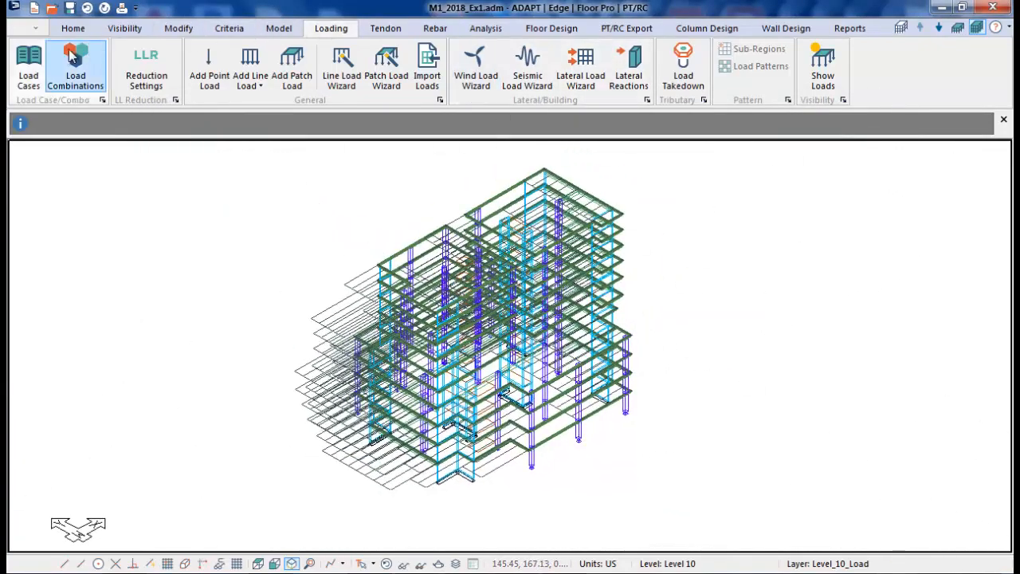
Check the building loads listed in the Load Case Library for the wind and seismic cases.
left_click(29, 70)
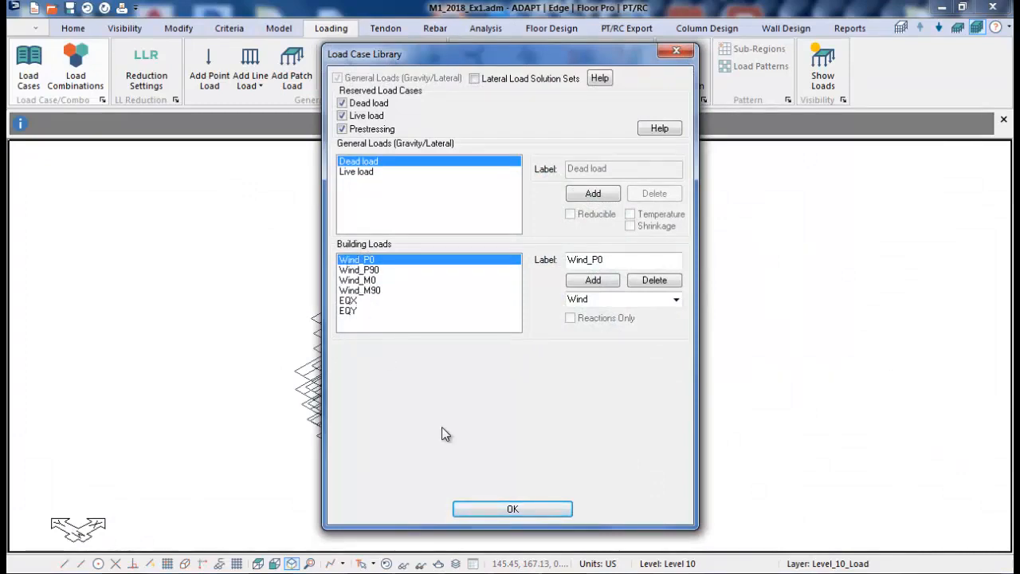
left_click(501, 509)
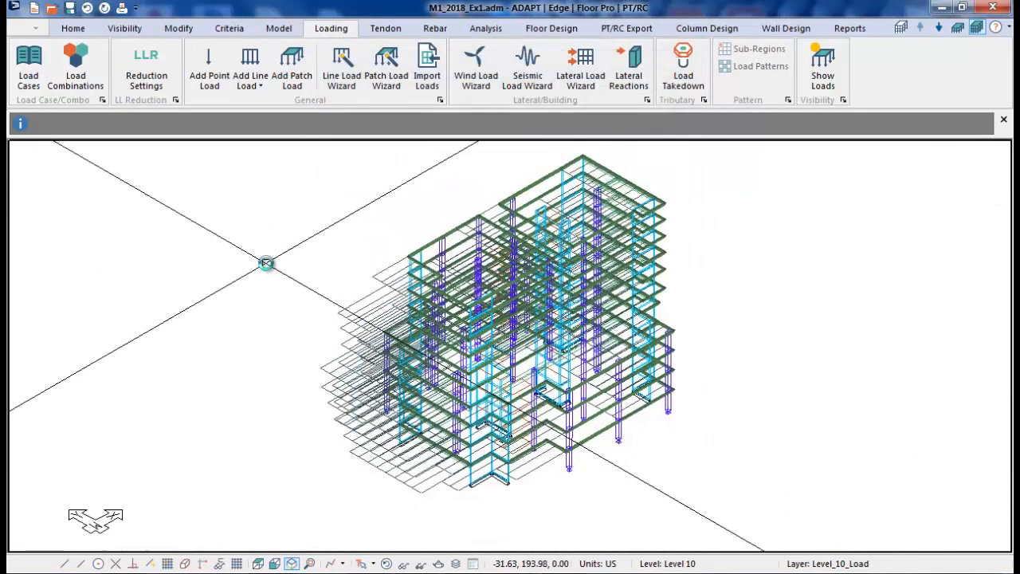
scroll(392, 293, "down", 1)
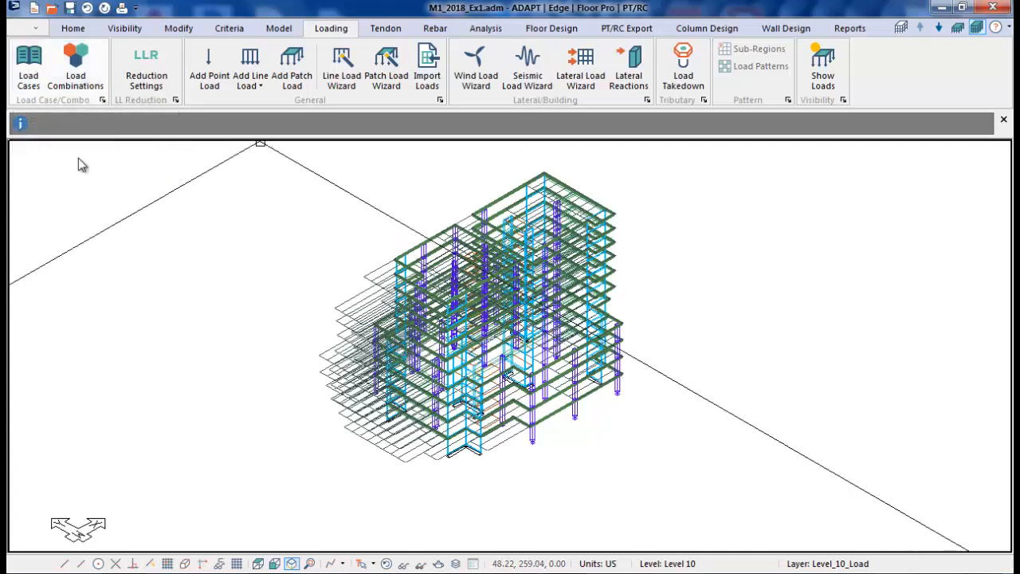
Start an INP import of the file Master_Loading_ACI.INP from the 2018_module_3 workshop folder.
left_click(28, 30)
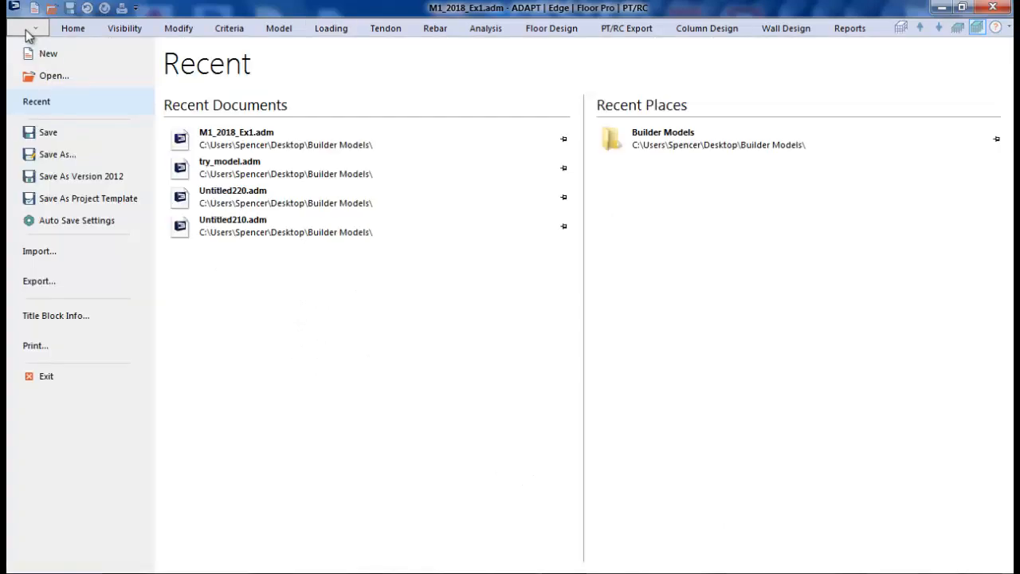
left_click(40, 251)
left_click(217, 181)
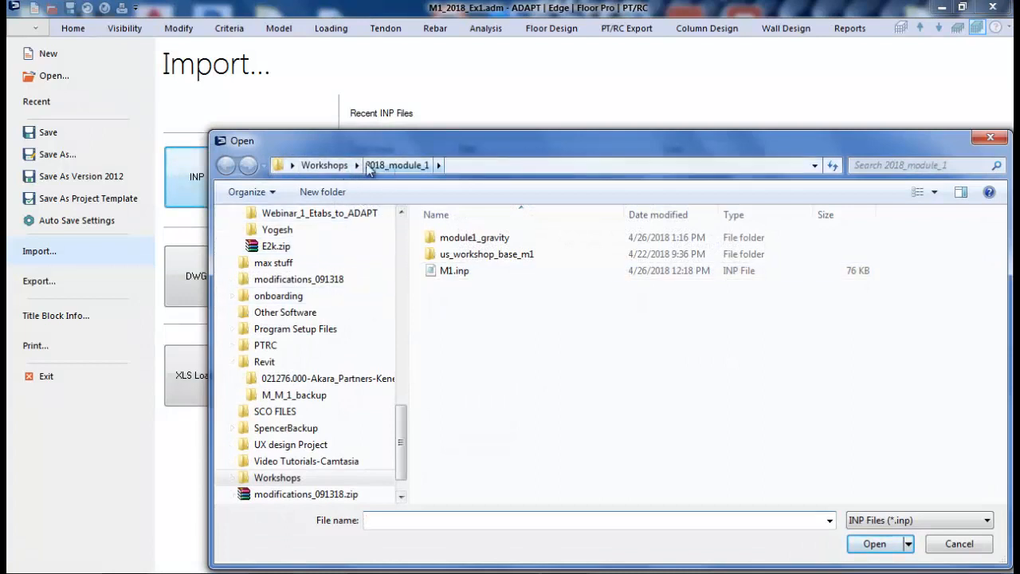
left_click(324, 165)
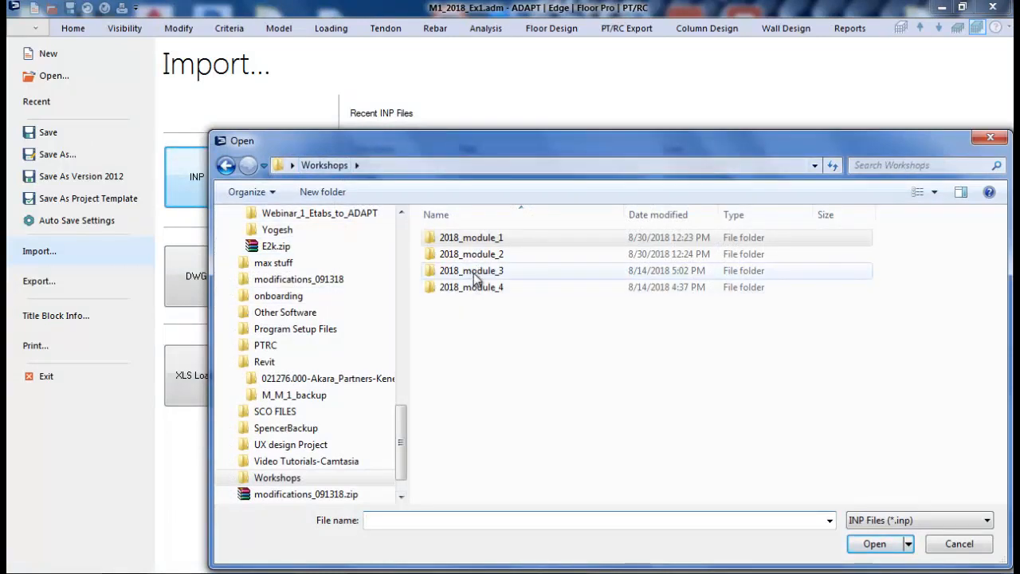
double_click(471, 272)
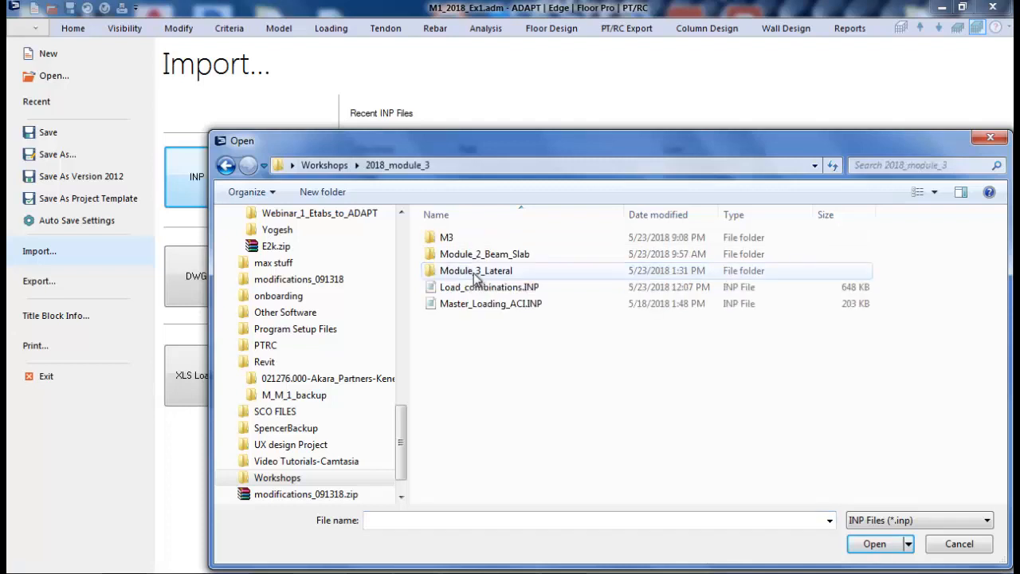
left_click(501, 304)
left_click(875, 544)
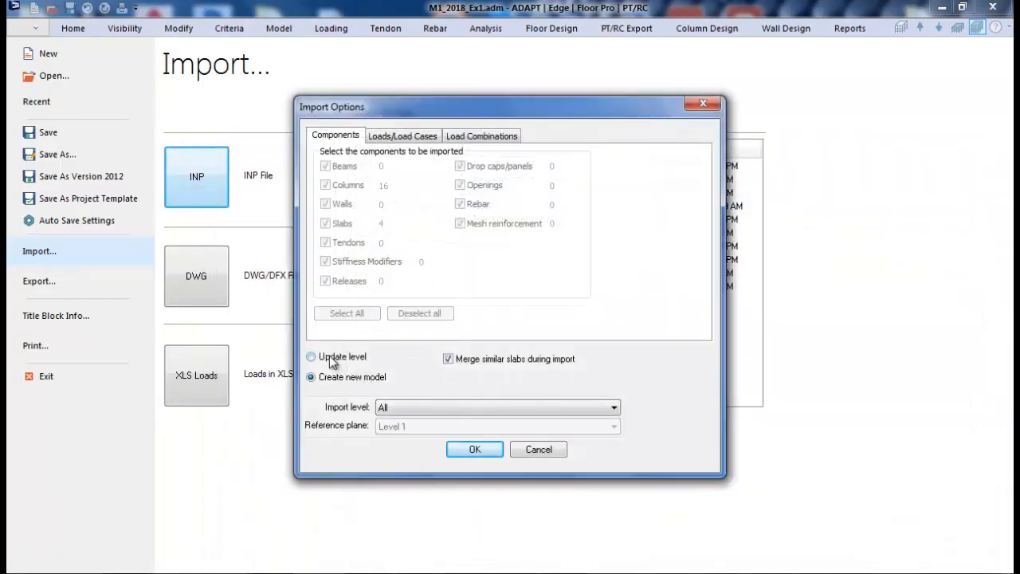
Import all load combinations by updating the level, without merging similar slabs or importing load cases, and replace the existing Initial combination.
left_click(330, 355)
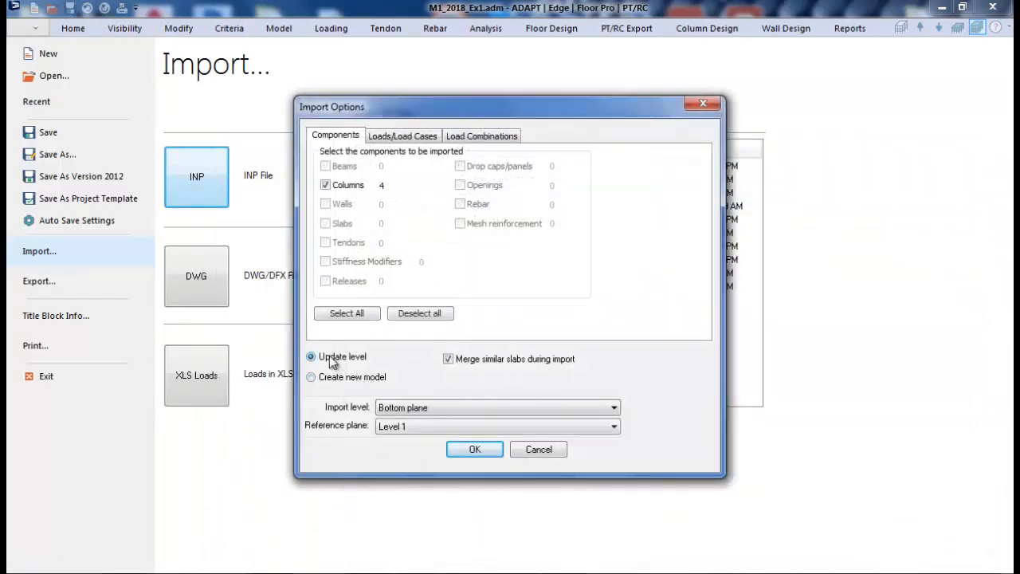
left_click(449, 360)
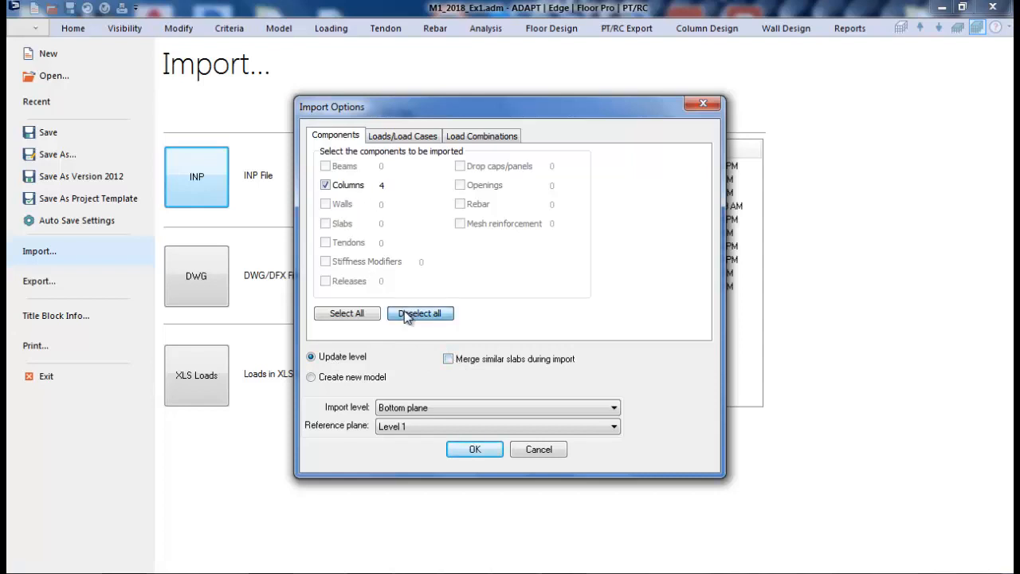
left_click(409, 137)
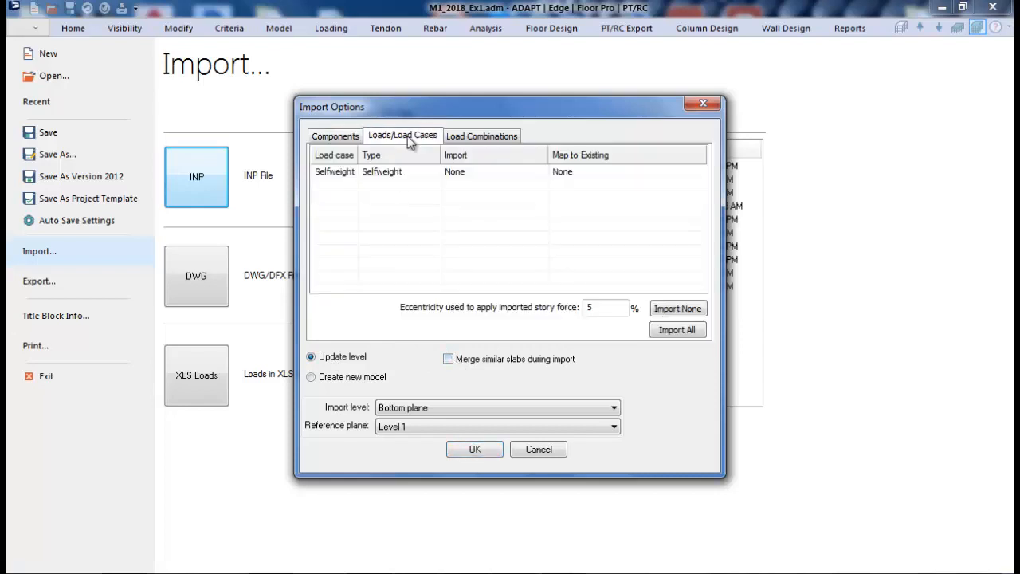
left_click(676, 310)
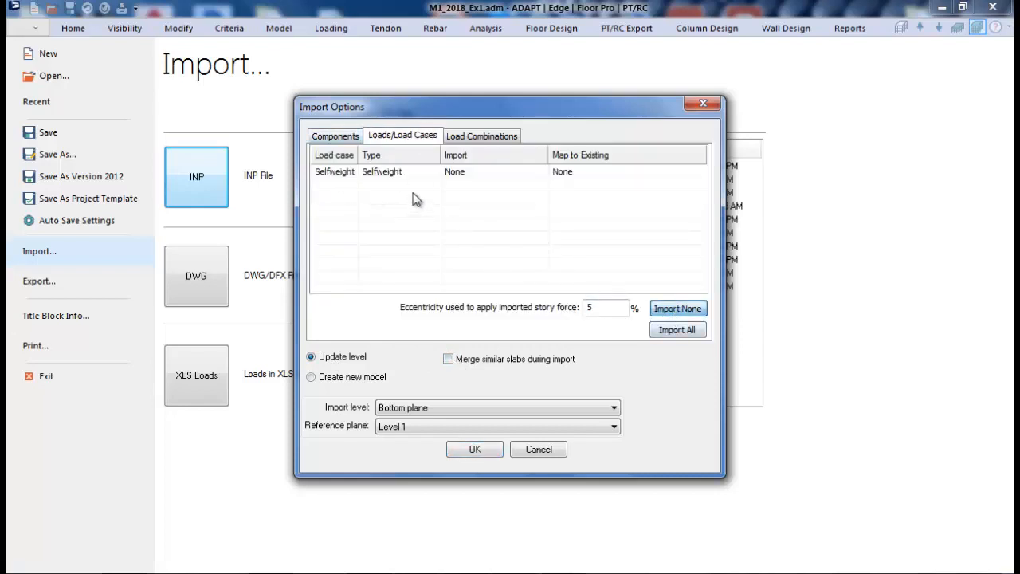
left_click(470, 137)
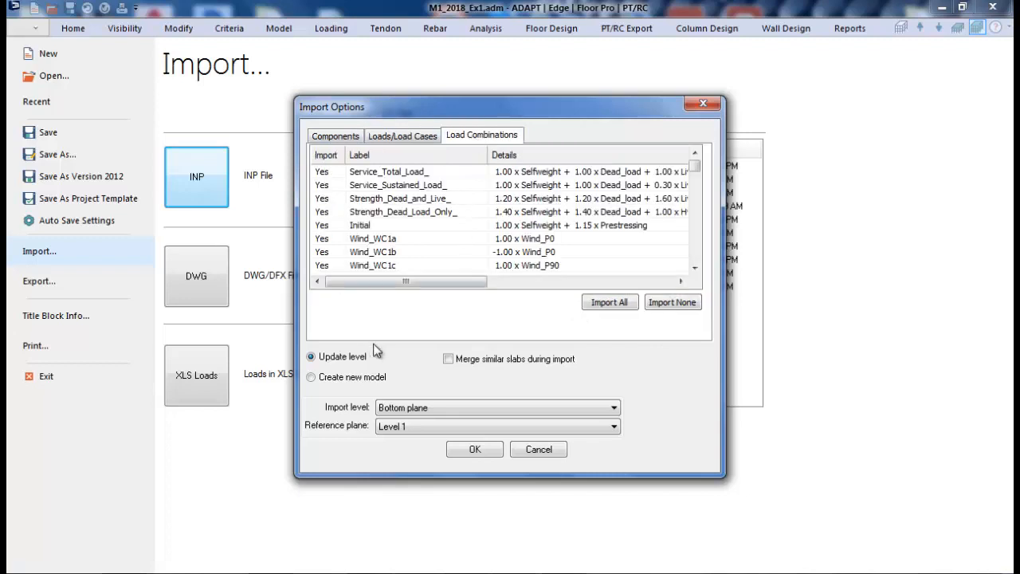
left_click(624, 301)
left_click(474, 450)
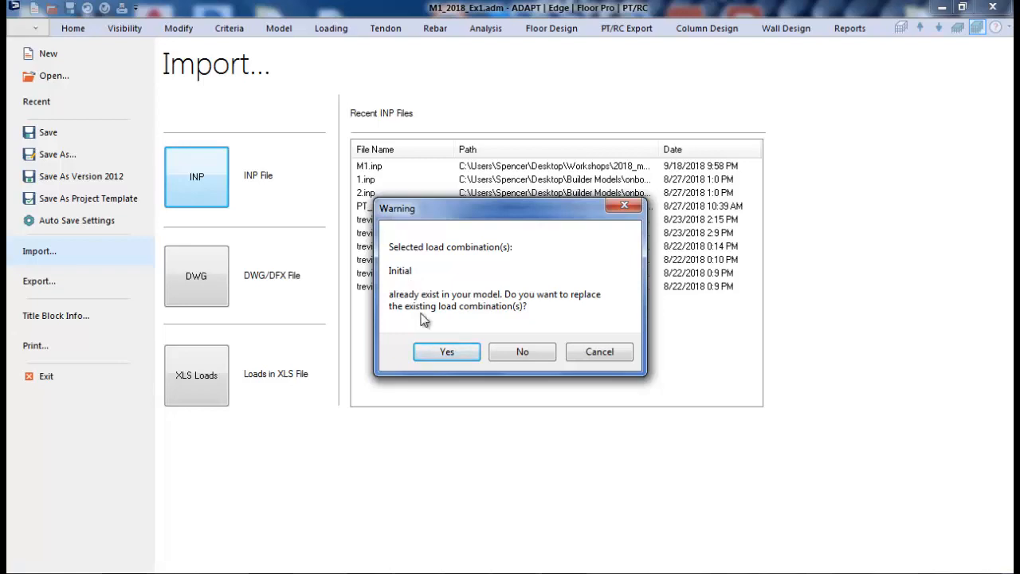
left_click(444, 351)
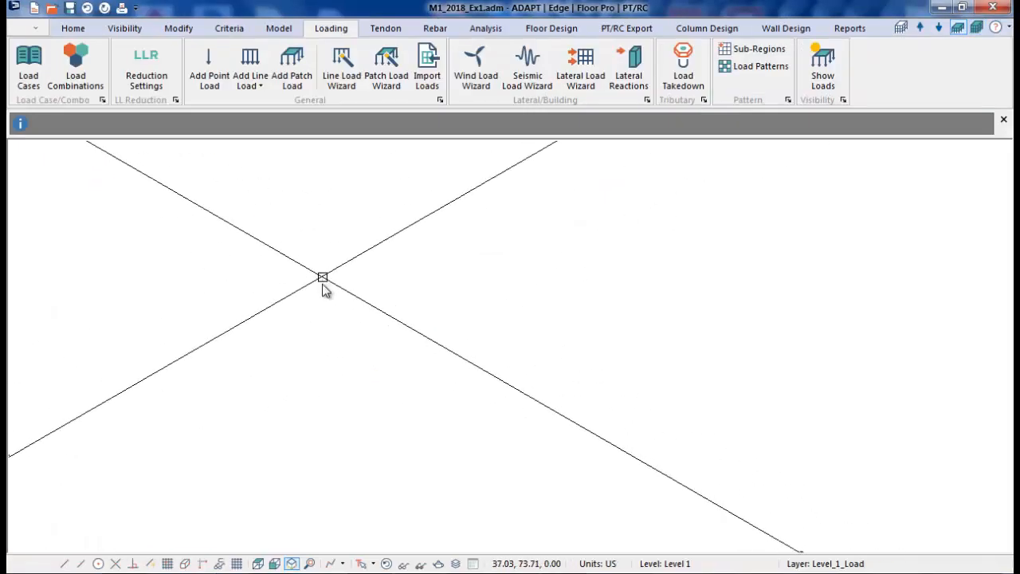
Restore multi-level mode and show the load combinations in a window enlarged to fill most of the screen.
left_click(977, 30)
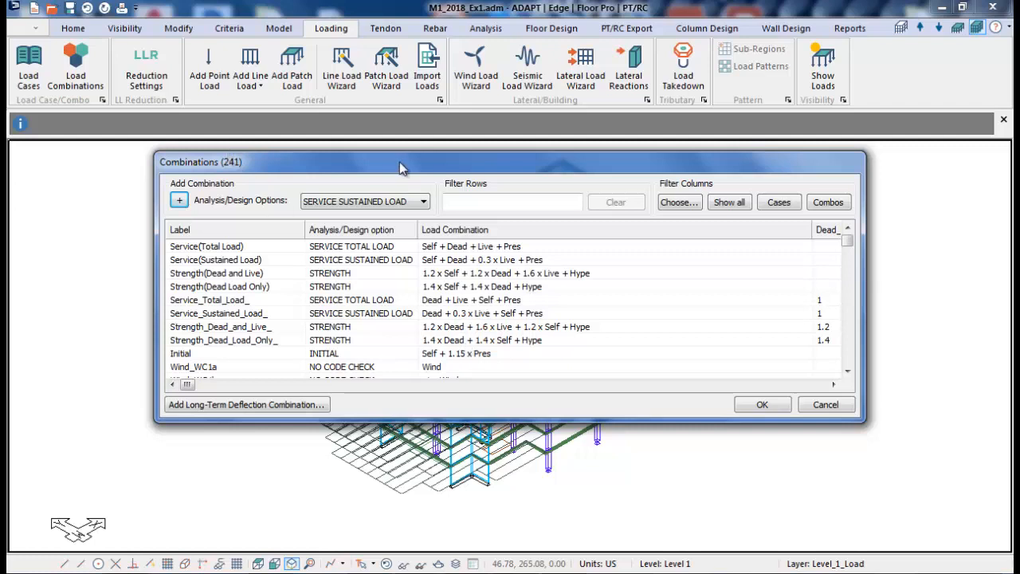
left_click_drag(398, 164, 330, 151)
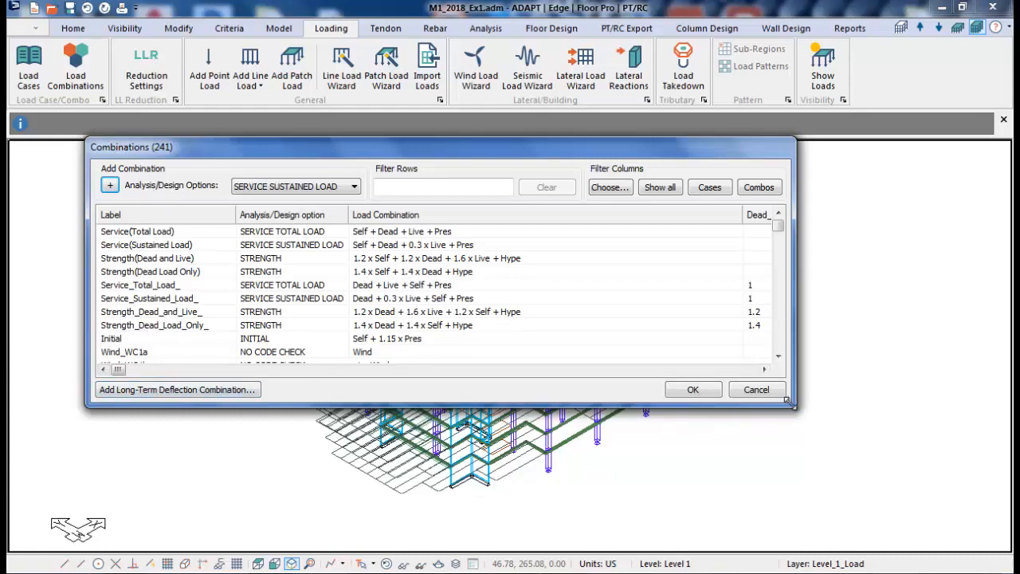
left_click_drag(794, 406, 880, 517)
left_click_drag(239, 151, 195, 57)
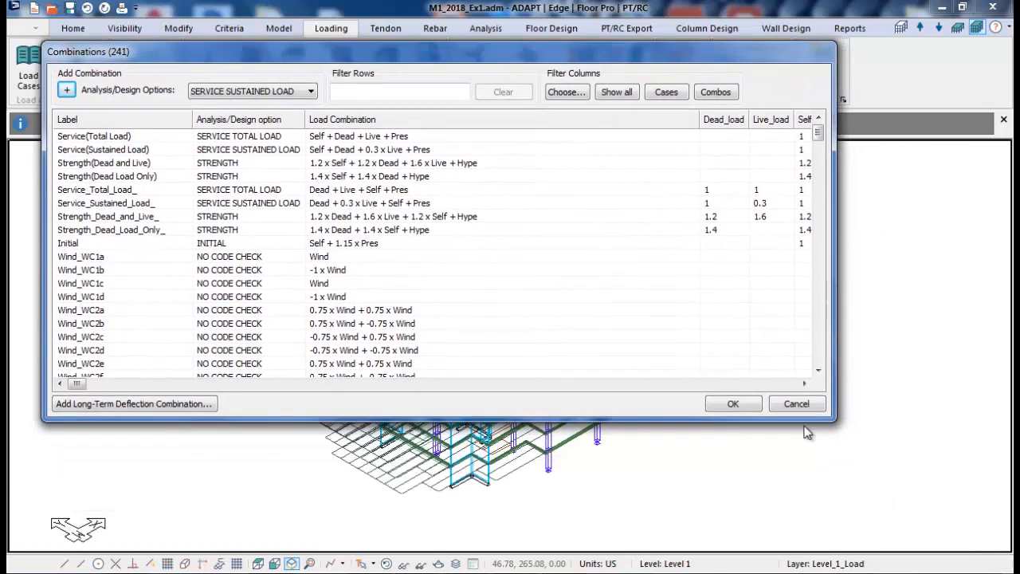
left_click_drag(835, 422, 1006, 564)
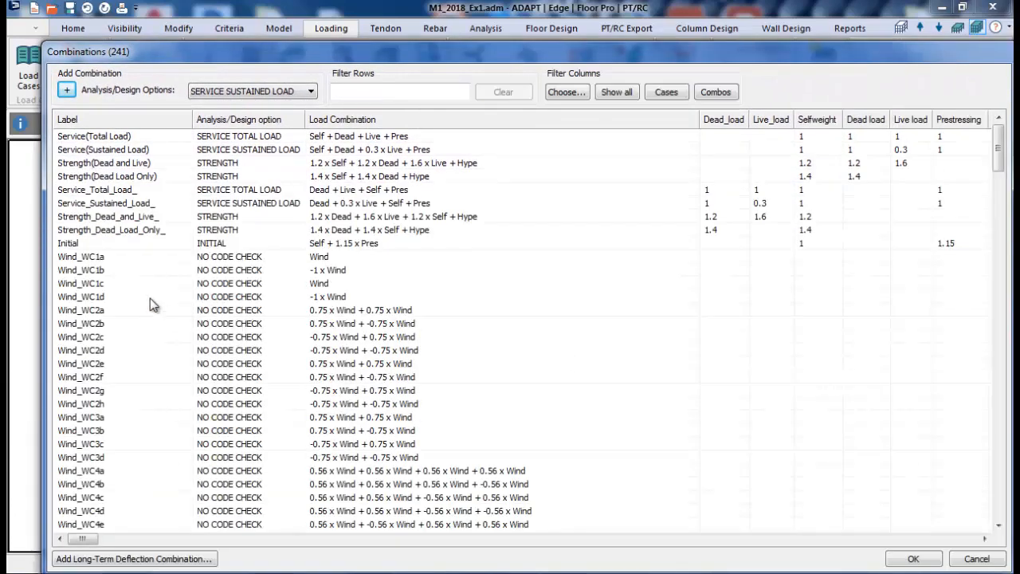
Review the imported wind, ULS and SLS load combinations and their load factors in the combinations list, then close it without changes.
left_click(90, 271)
left_click(94, 324)
scroll(100, 327, "down", 10)
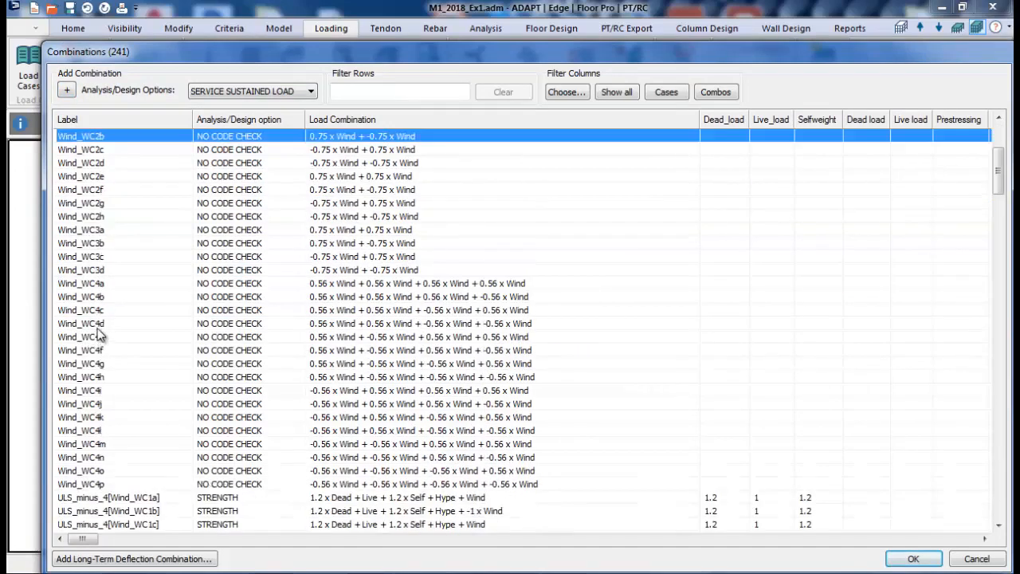
scroll(103, 335, "down", 8)
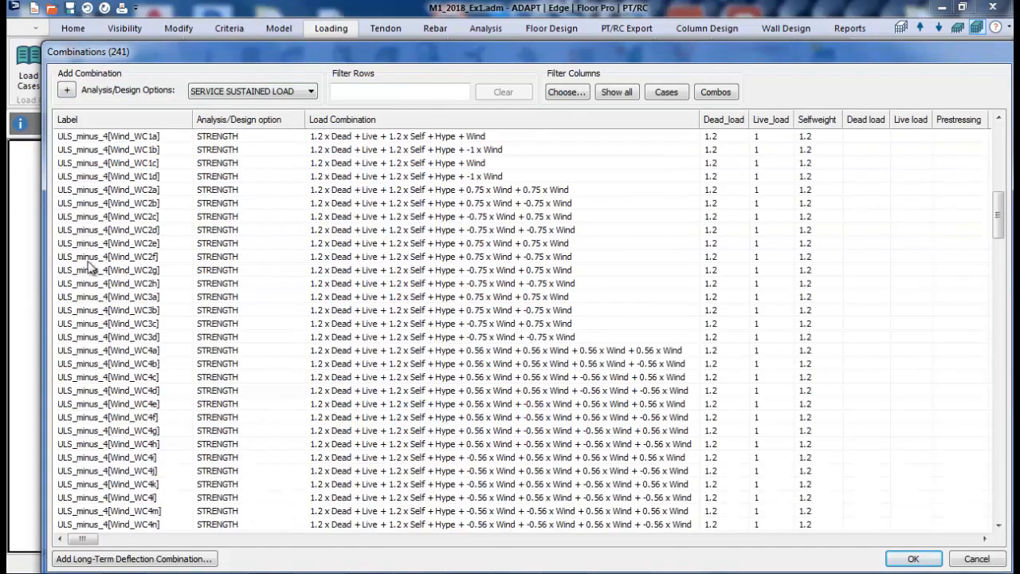
scroll(110, 357, "down", 20)
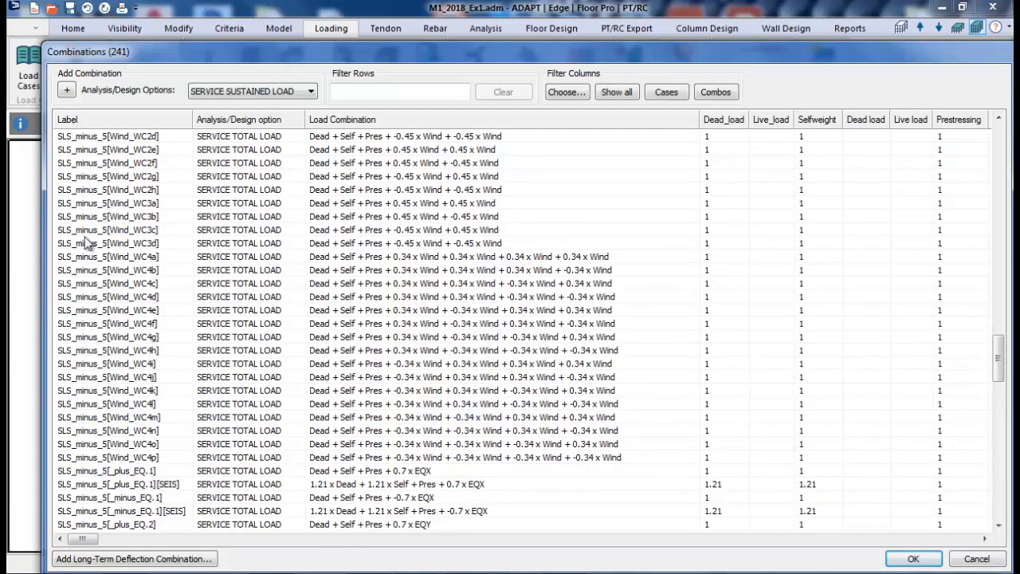
scroll(103, 429, "down", 5)
scroll(104, 422, "up", 20)
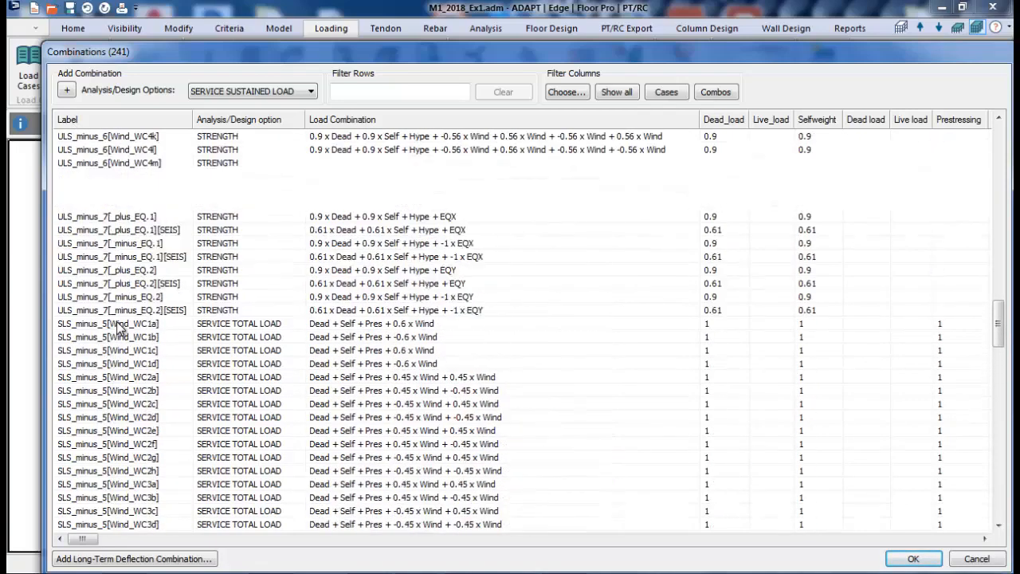
scroll(171, 351, "up", 18)
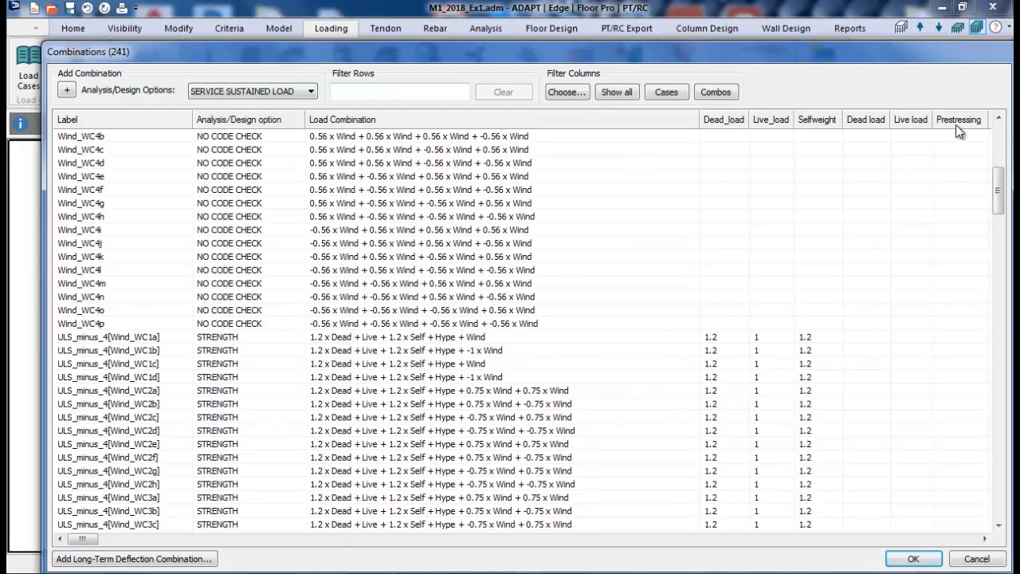
left_click(961, 176)
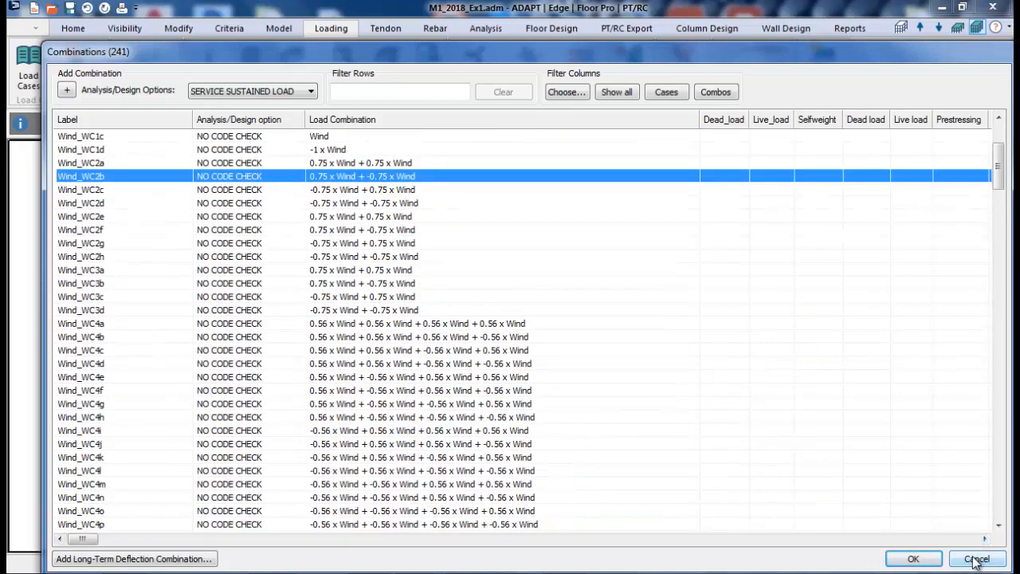
left_click(975, 559)
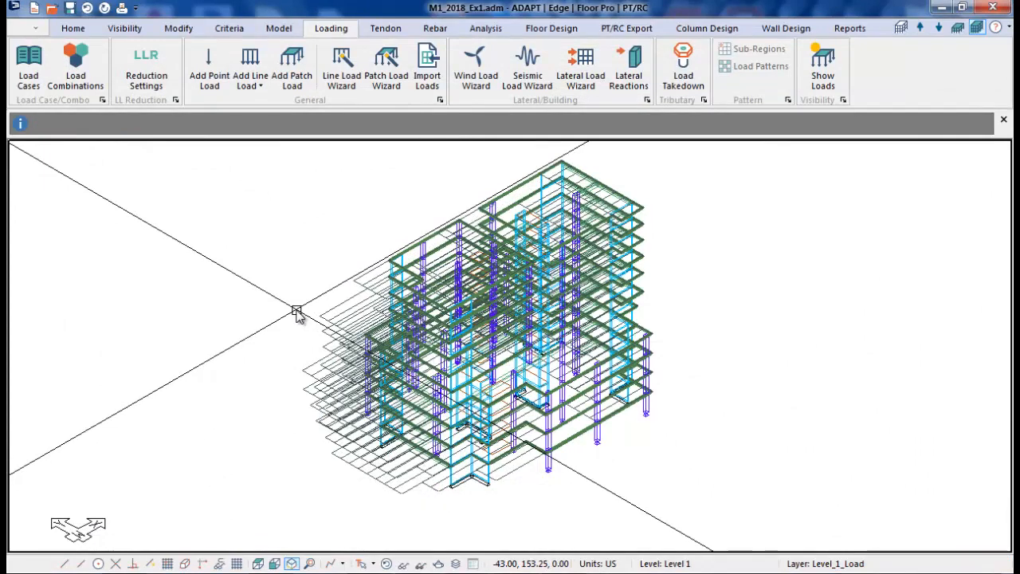
Start saving the model as a project template that includes only load combinations, leaving out criteria and material.
left_click(32, 28)
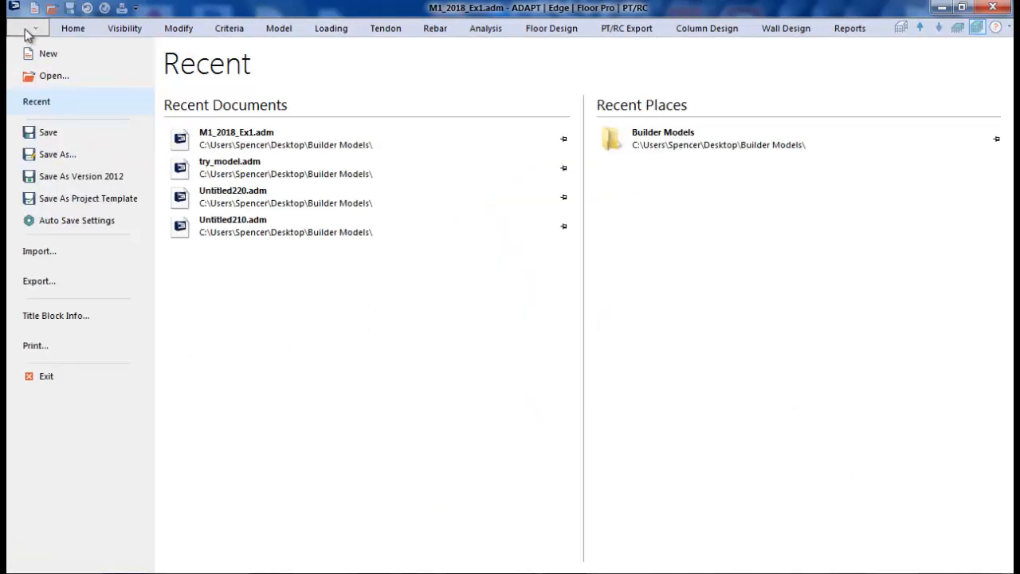
left_click(70, 193)
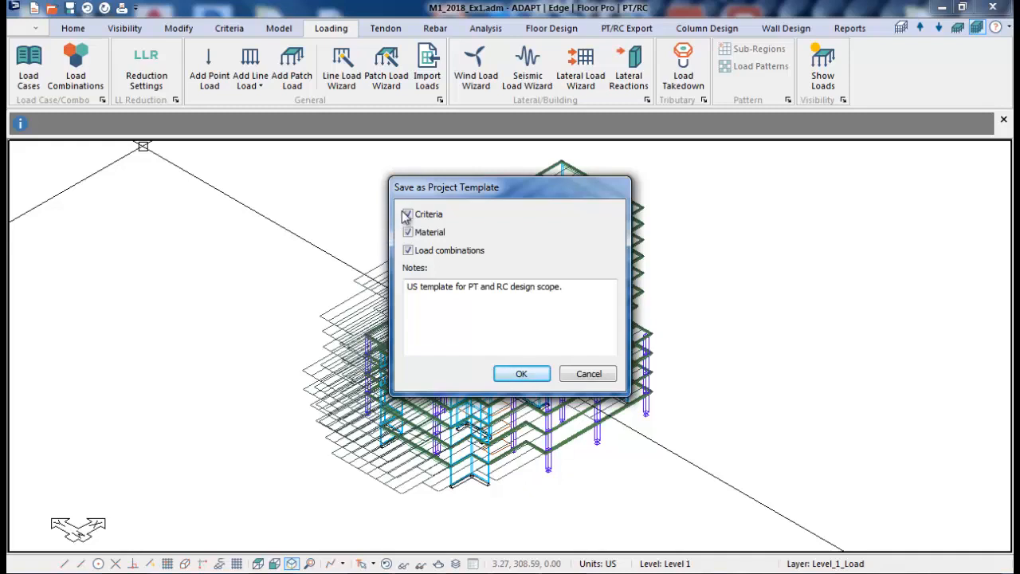
left_click(408, 214)
left_click(408, 232)
left_click(408, 250)
left_click(408, 250)
Replace the template notes with "ACI2014_ASCE7-10 Combos" and save the template as ex1 in the ADAPT Templates folder.
left_click_drag(566, 287, 299, 280)
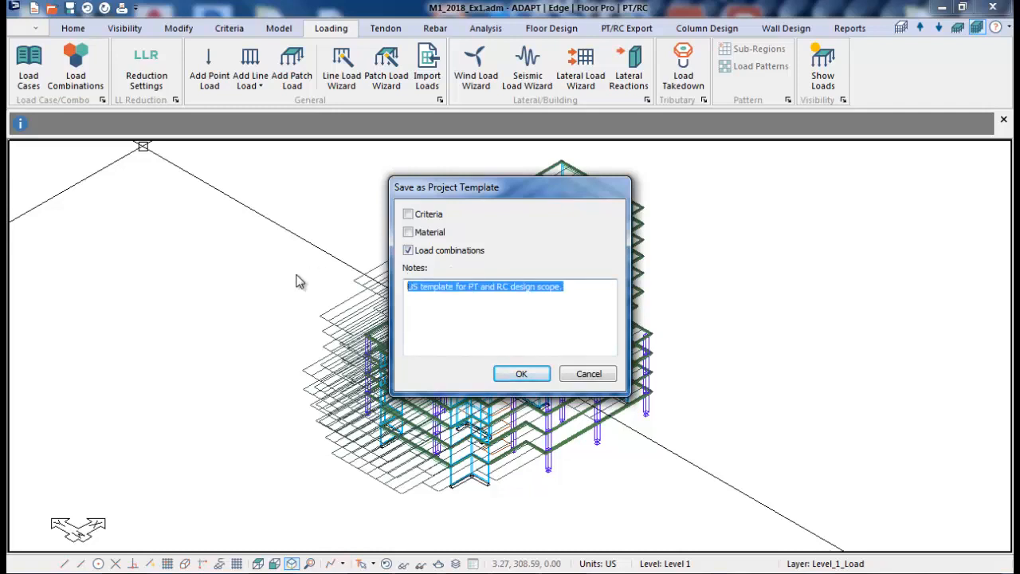
type("ACI")
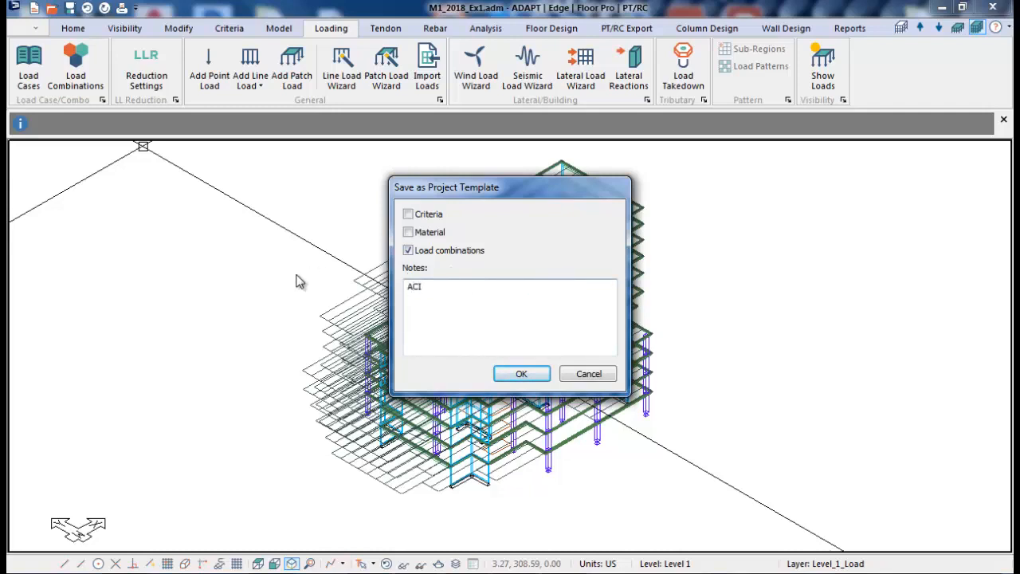
type("2014_ASCE7-10 Combos")
left_click(522, 373)
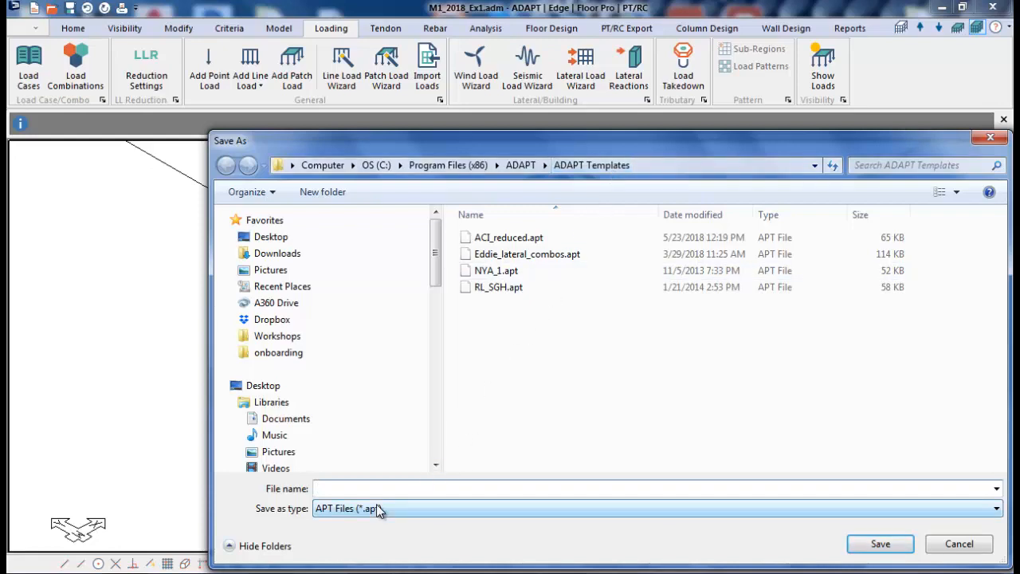
type("ex1")
key("Return")
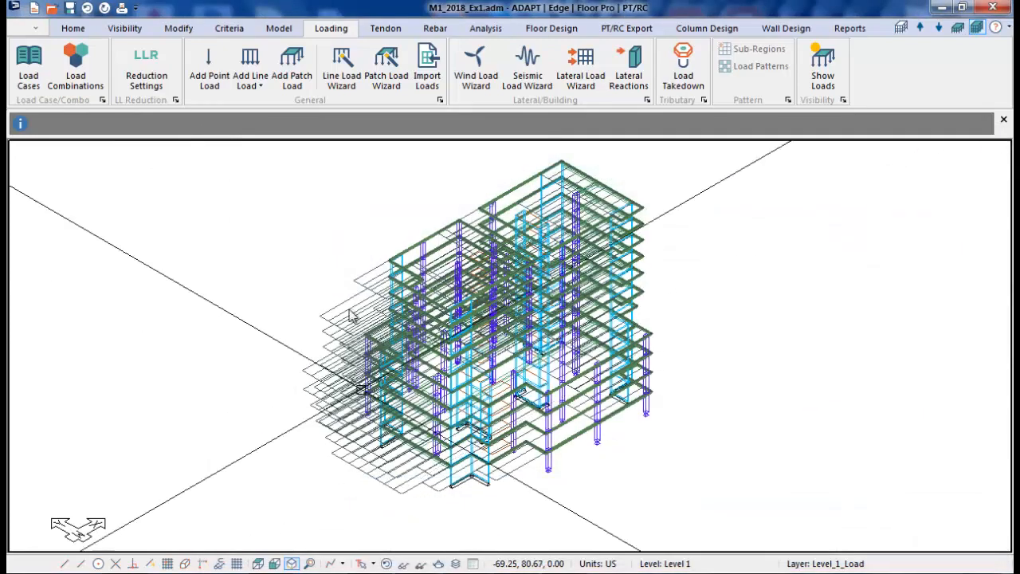
Create a new file based on the ex1 project template.
left_click(69, 9)
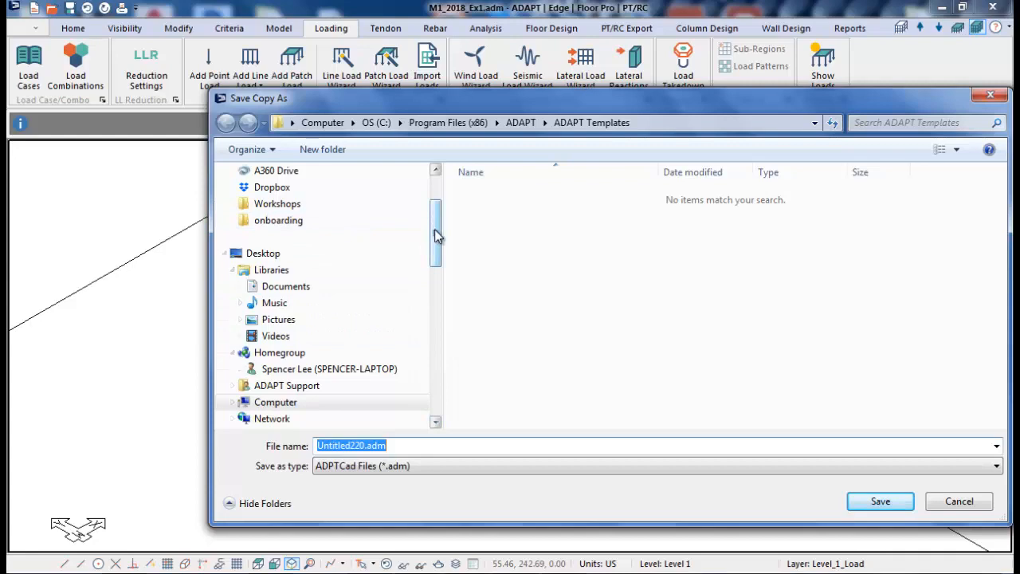
left_click(966, 502)
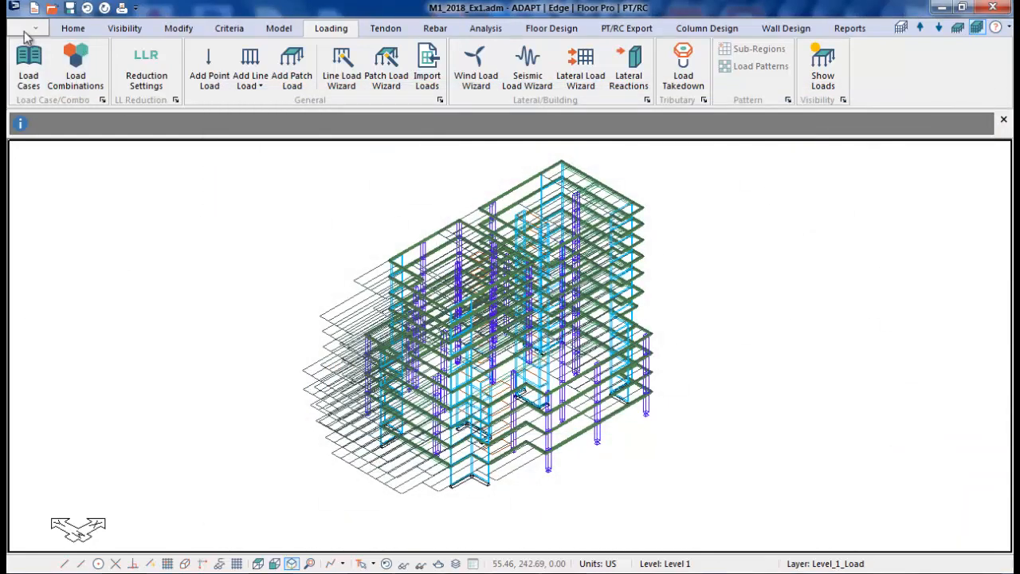
left_click(25, 31)
left_click(27, 50)
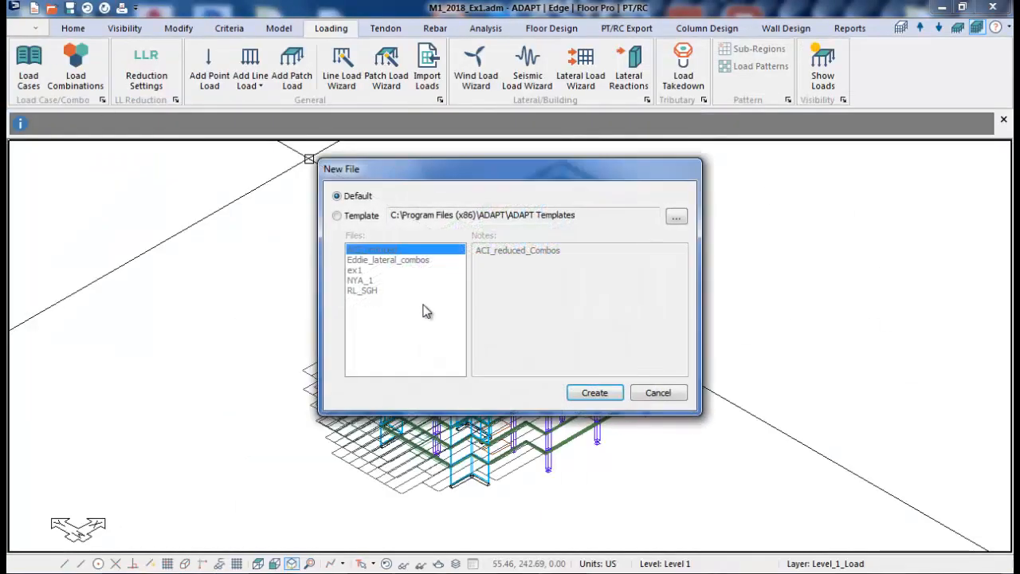
left_click(338, 216)
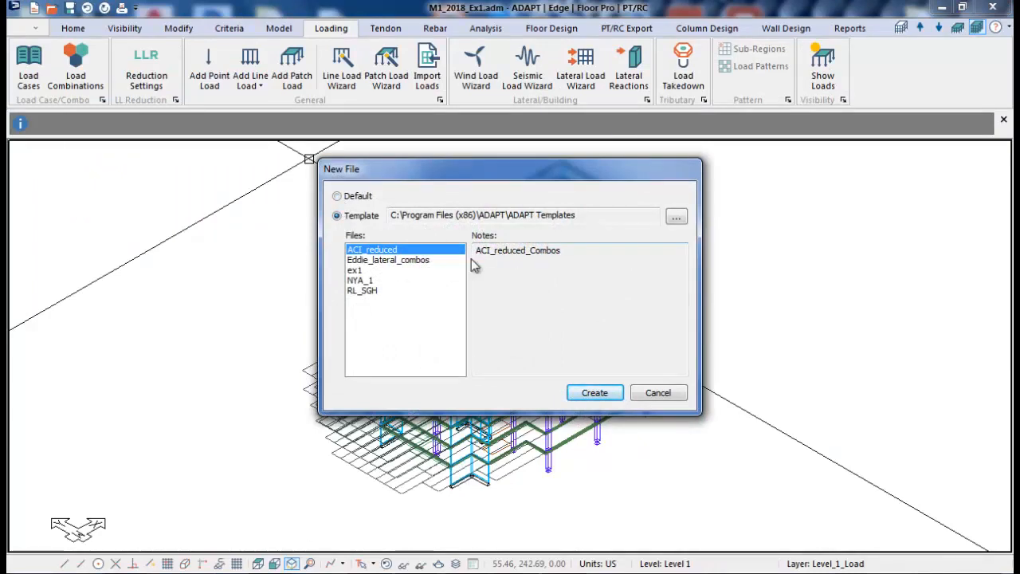
left_click(361, 271)
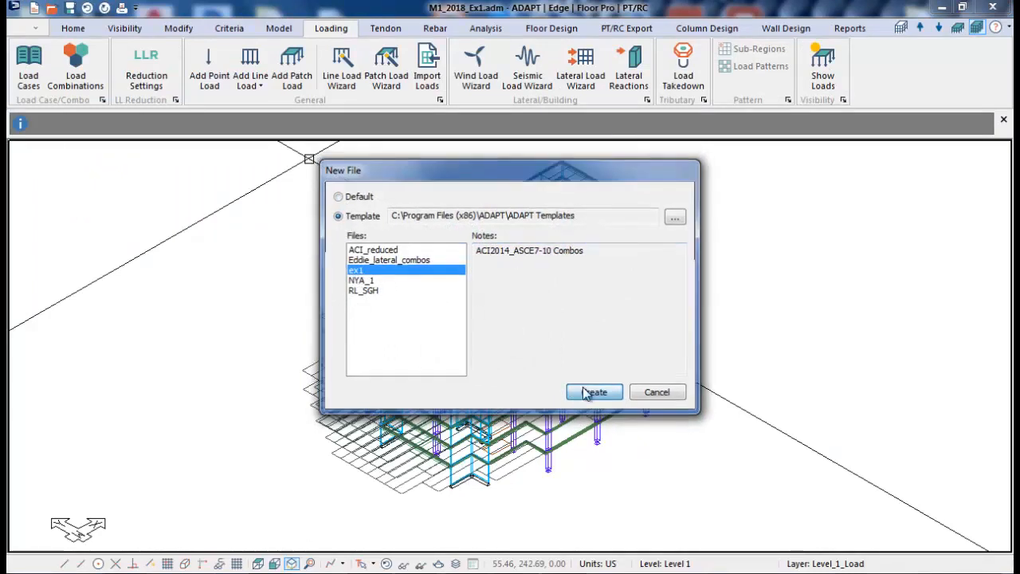
left_click(590, 392)
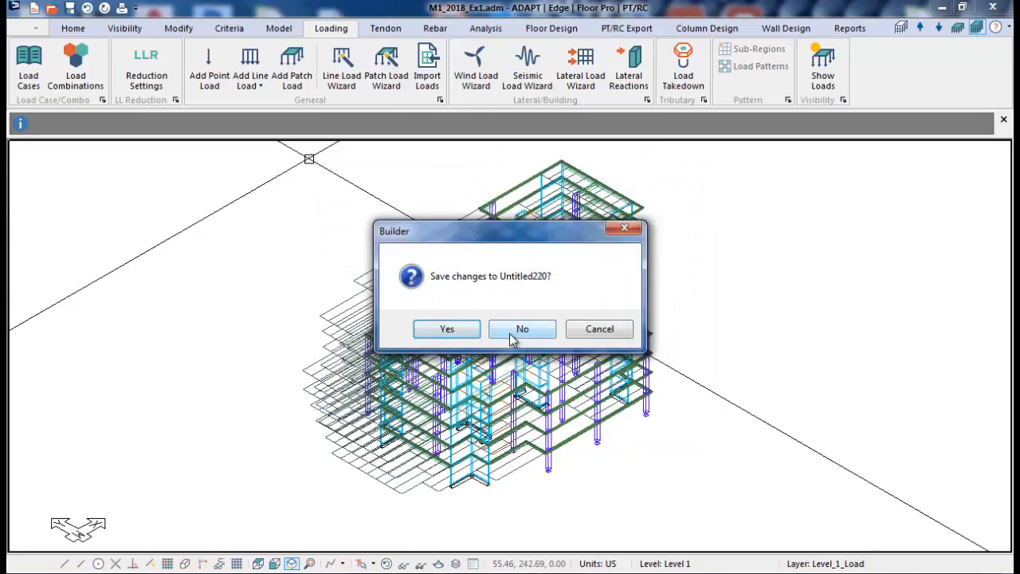
Save the changes to the current building model over M1_2018_Ex1.adm in the desktop's Builder Models folder.
left_click(452, 332)
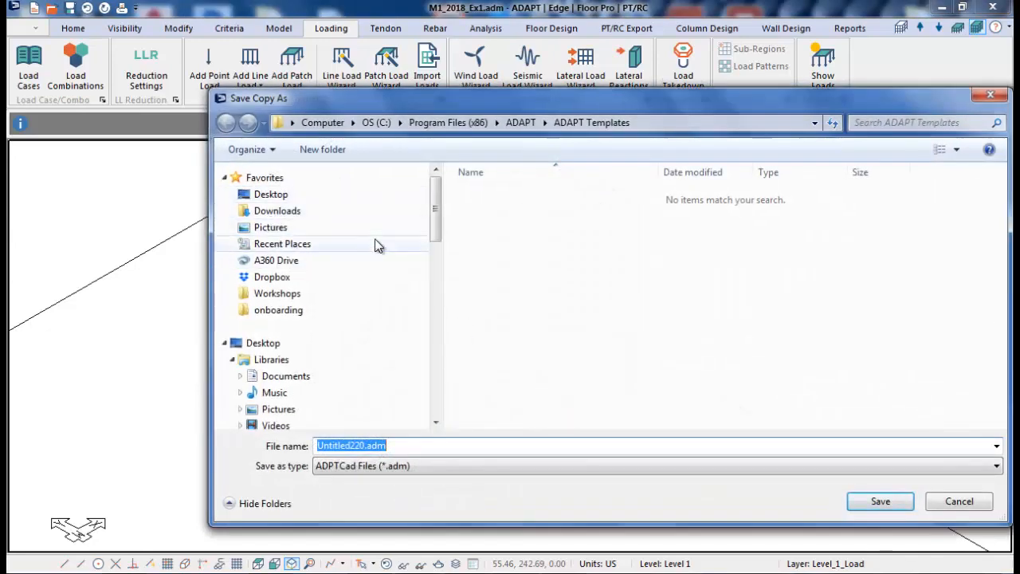
left_click(303, 197)
left_click(657, 294)
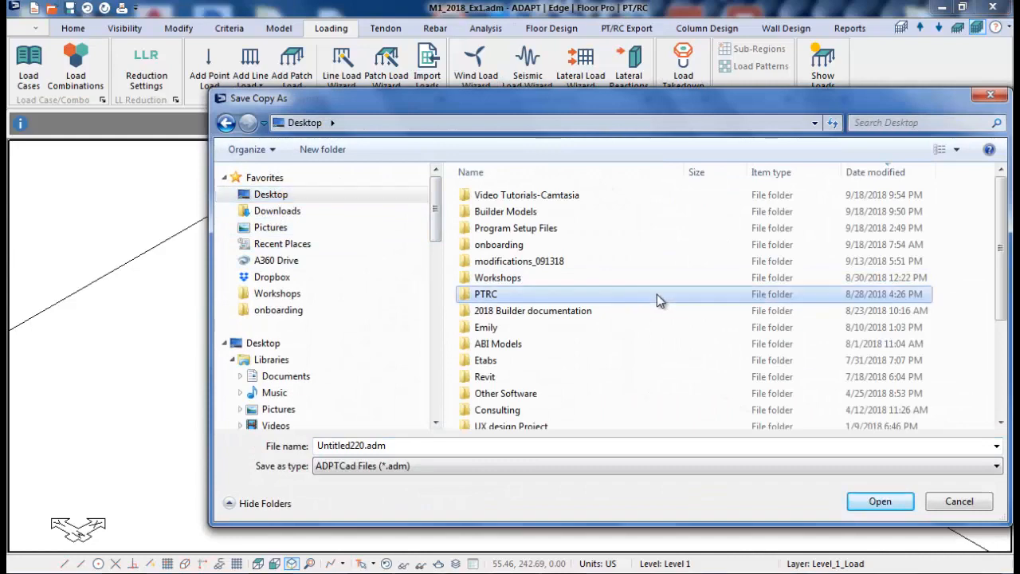
double_click(537, 211)
double_click(526, 194)
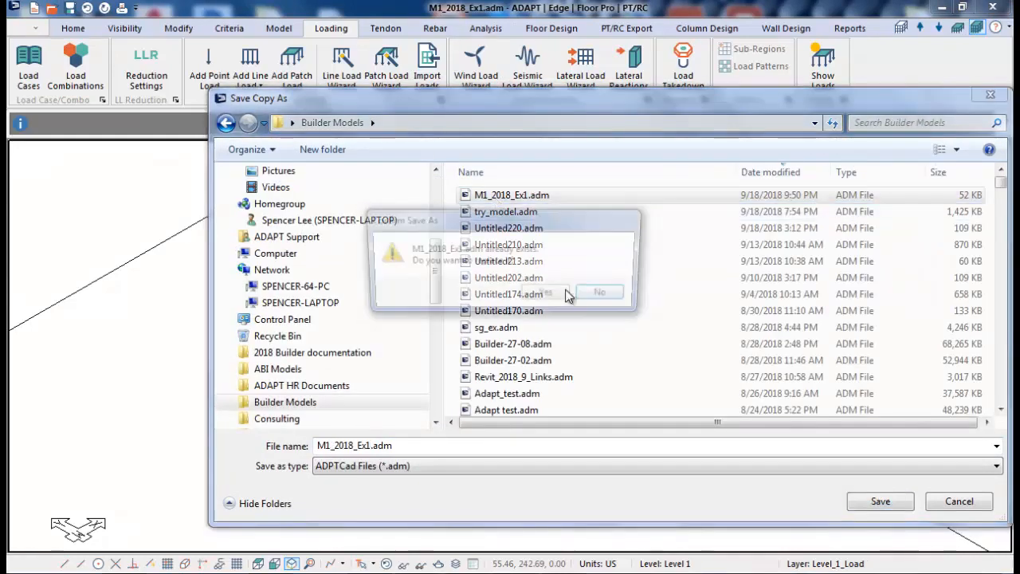
left_click(550, 295)
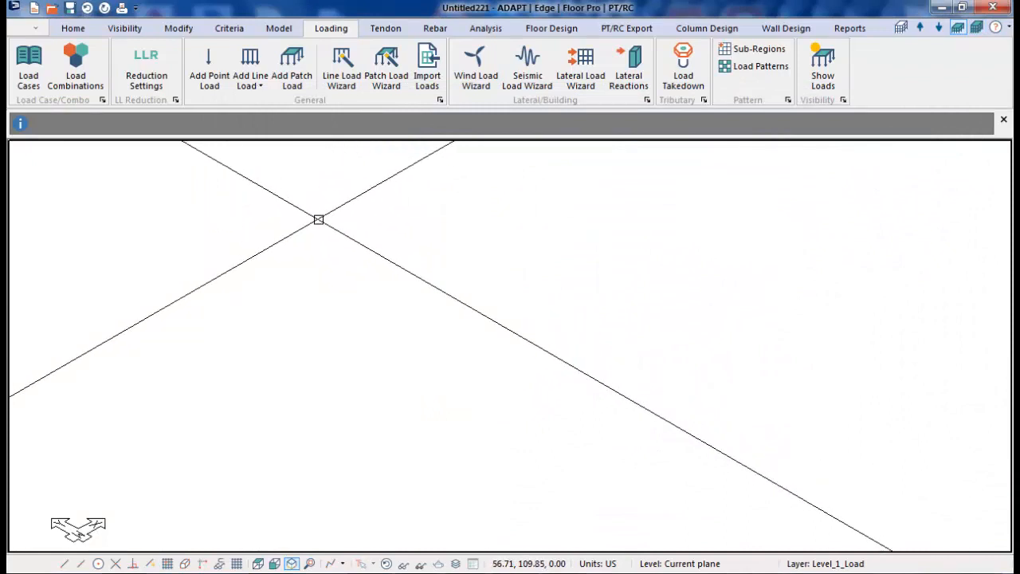
Check the load combinations that the new file takes from the template and close the list without changes.
left_click(76, 75)
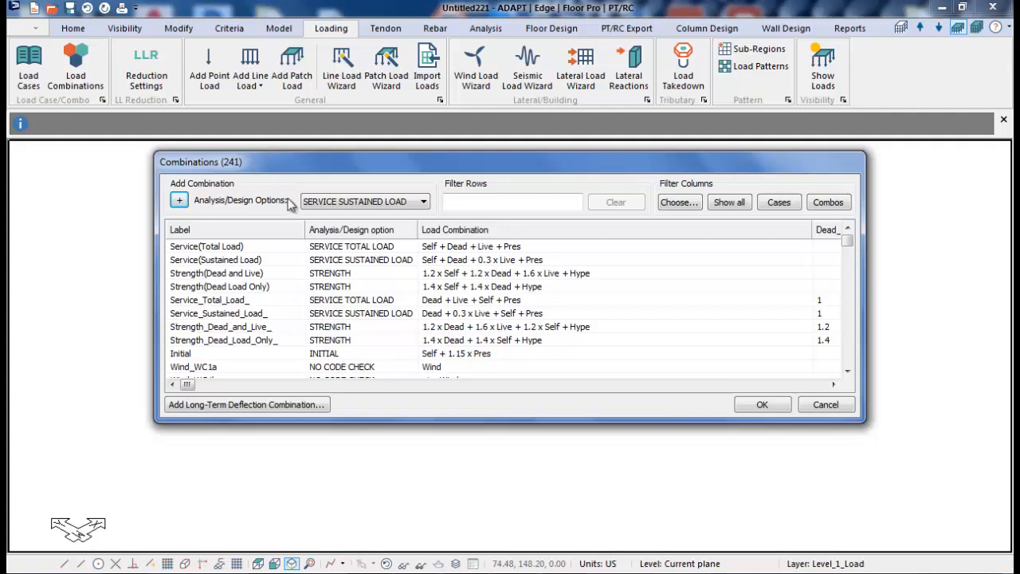
left_click(825, 405)
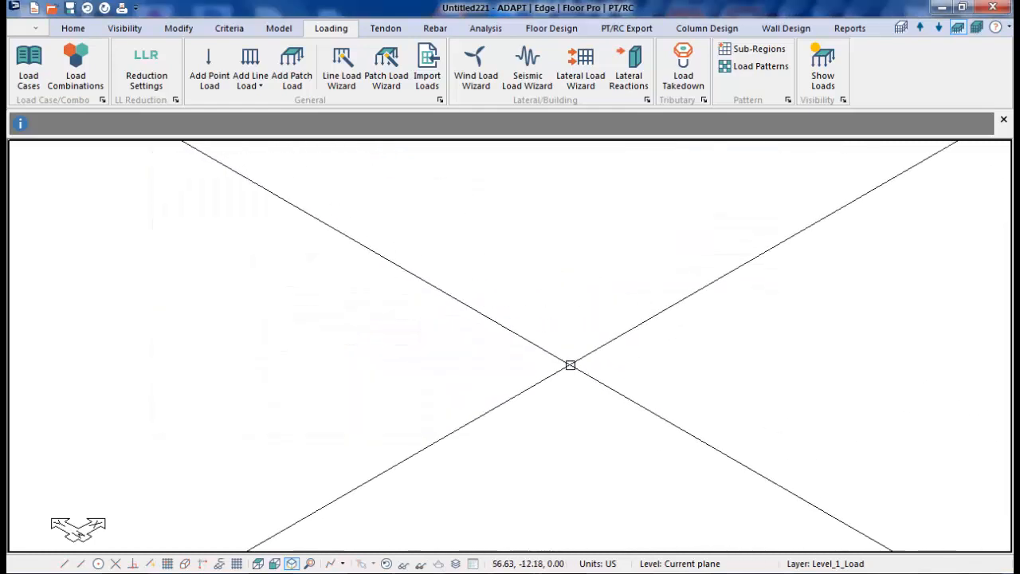